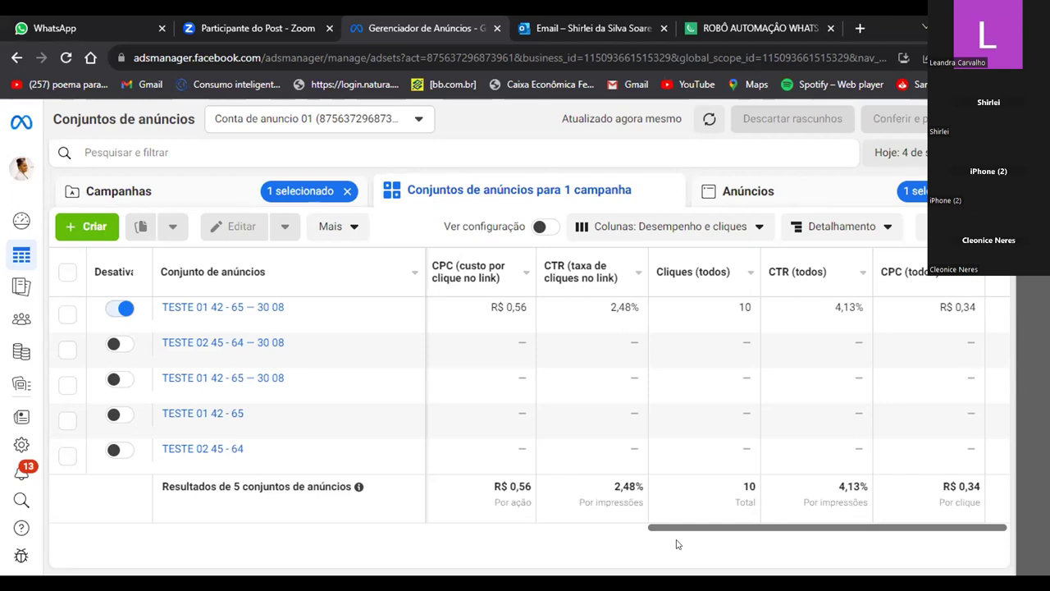
left_click(621, 527)
left_click_drag(641, 526, 396, 517)
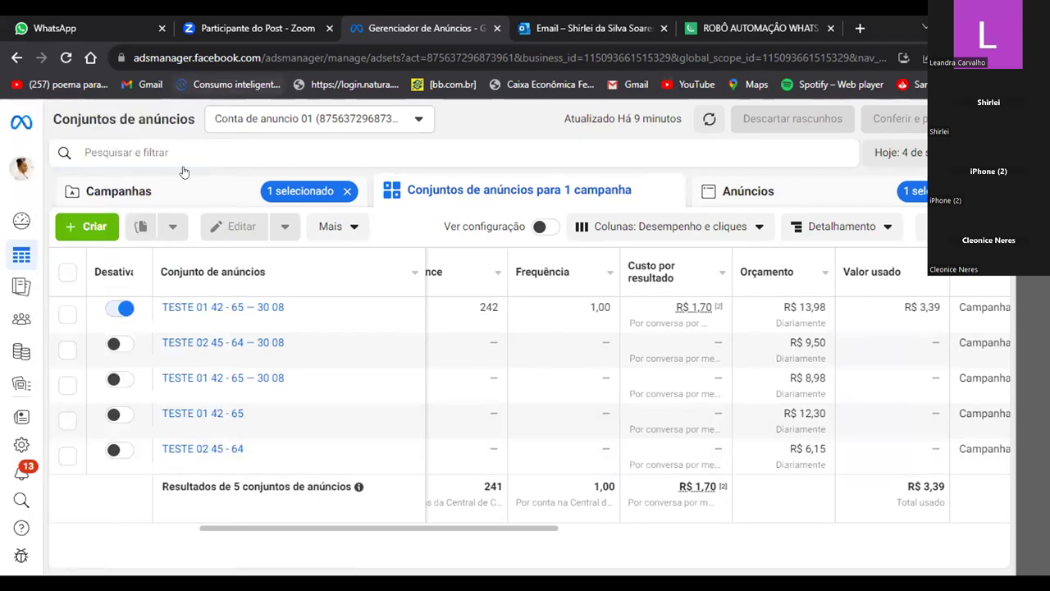
left_click(131, 191)
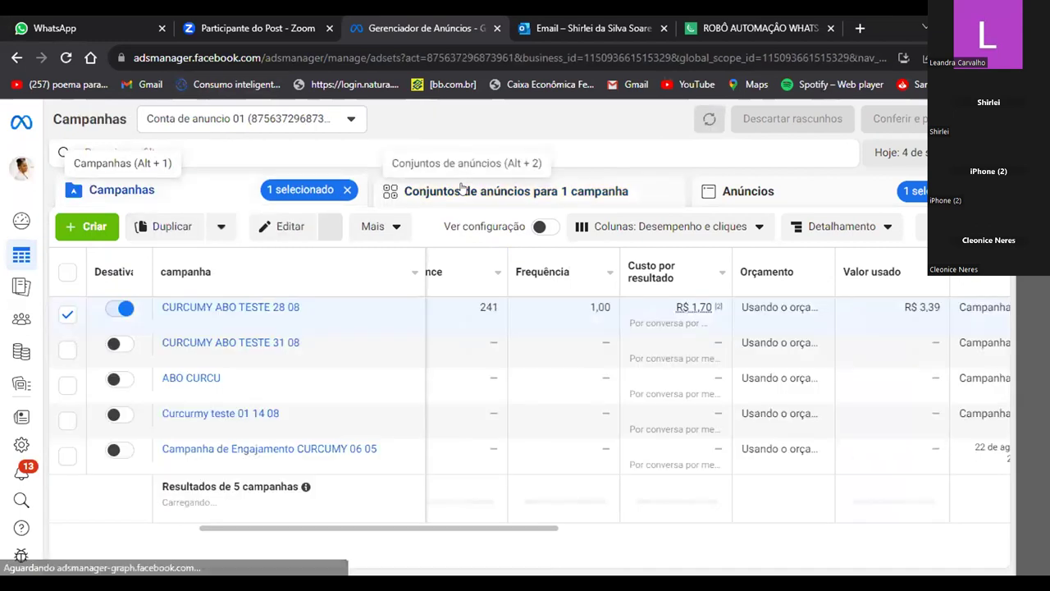
left_click(462, 189)
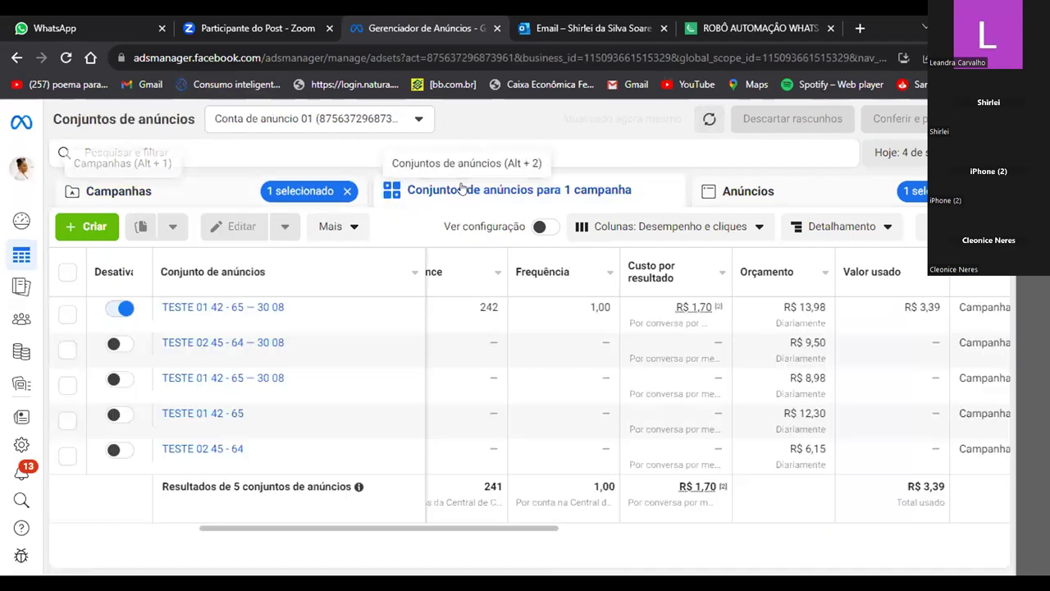
Duplicate the active ad set TESTE 01 42 - 65 – 30 08 into a new campaign named Curcumy 05 09
left_click(67, 317)
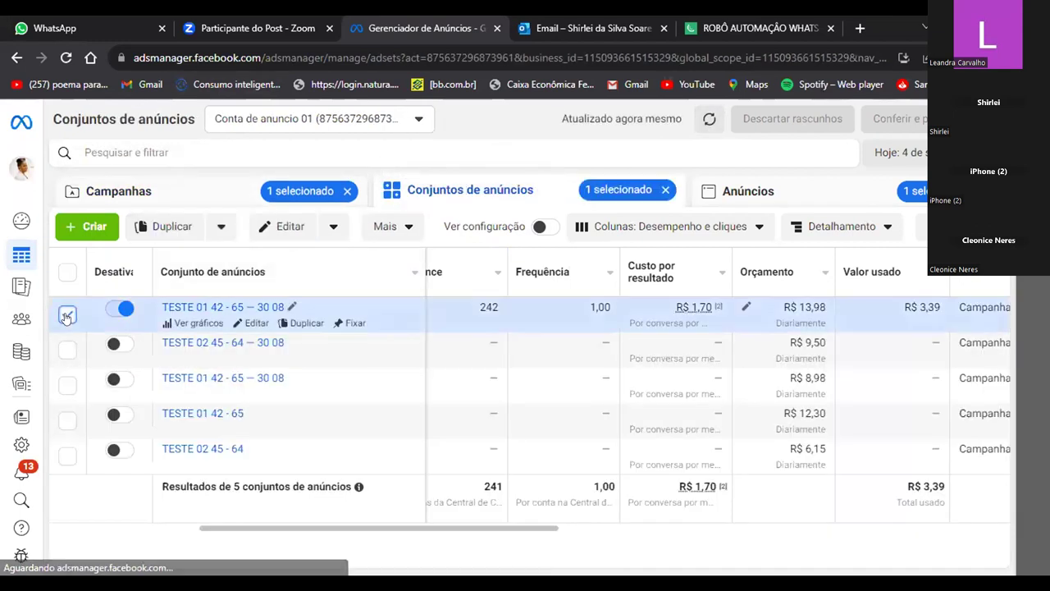
left_click(305, 326)
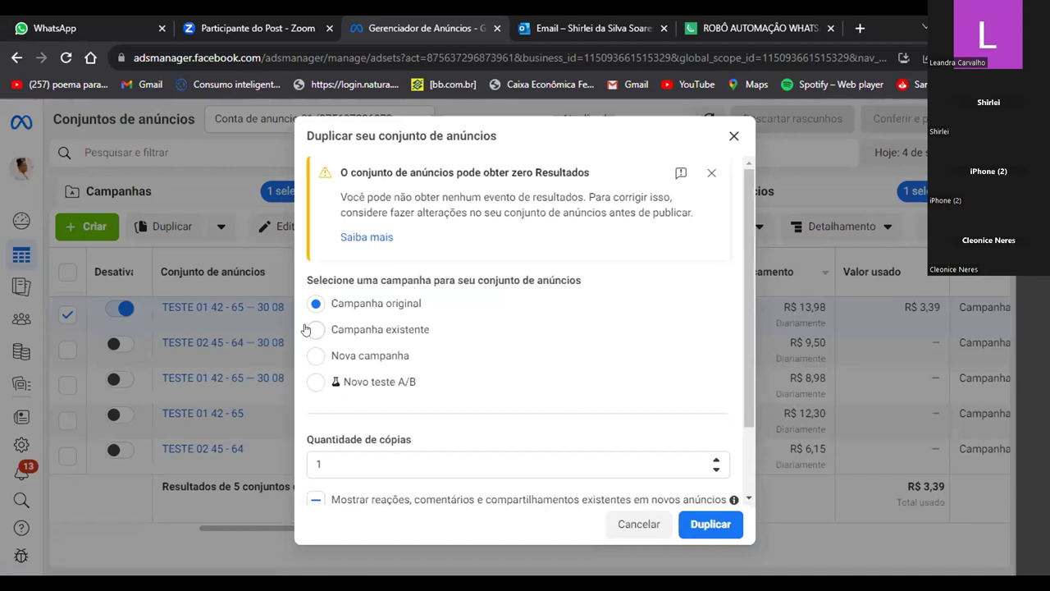
left_click(351, 358)
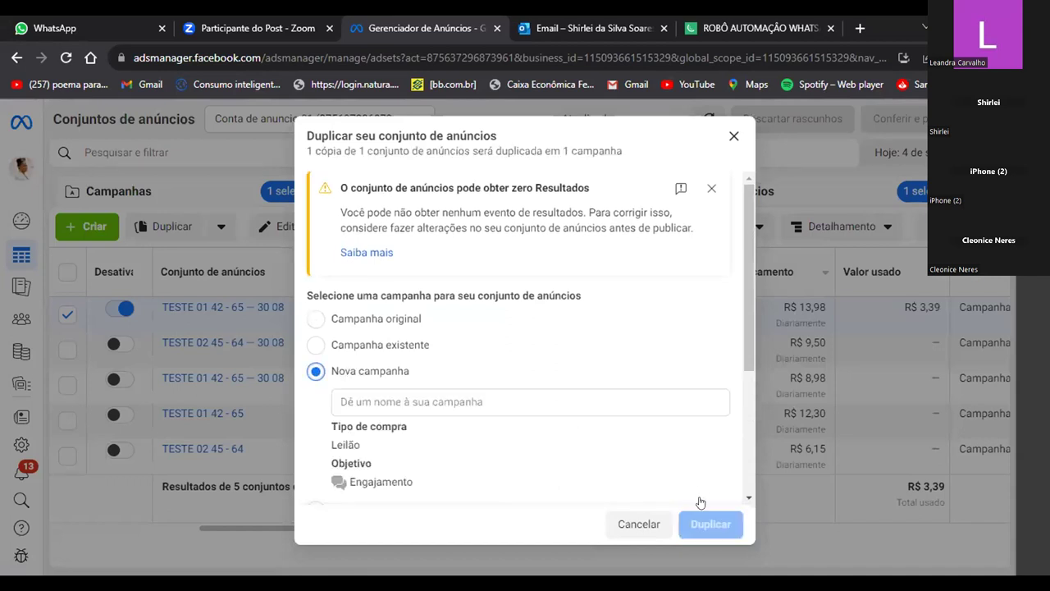
left_click(425, 400)
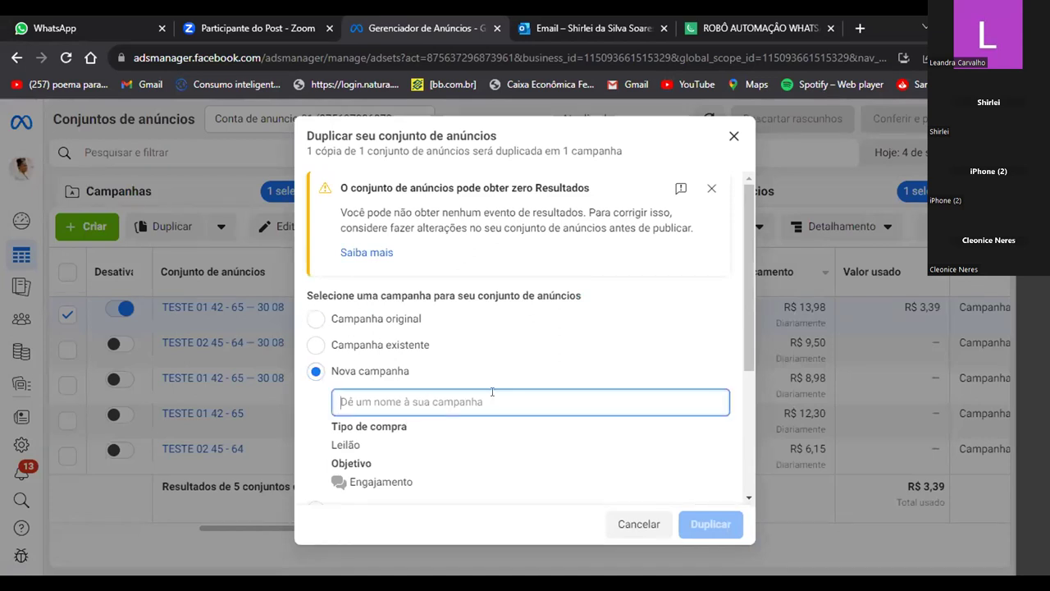
type("C")
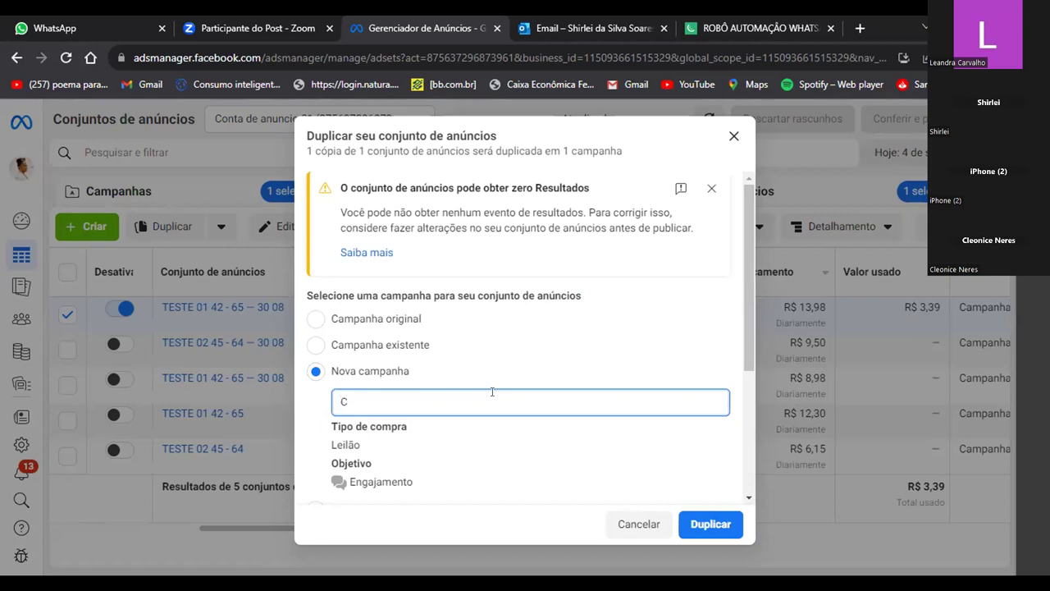
type("urcumy 05 09")
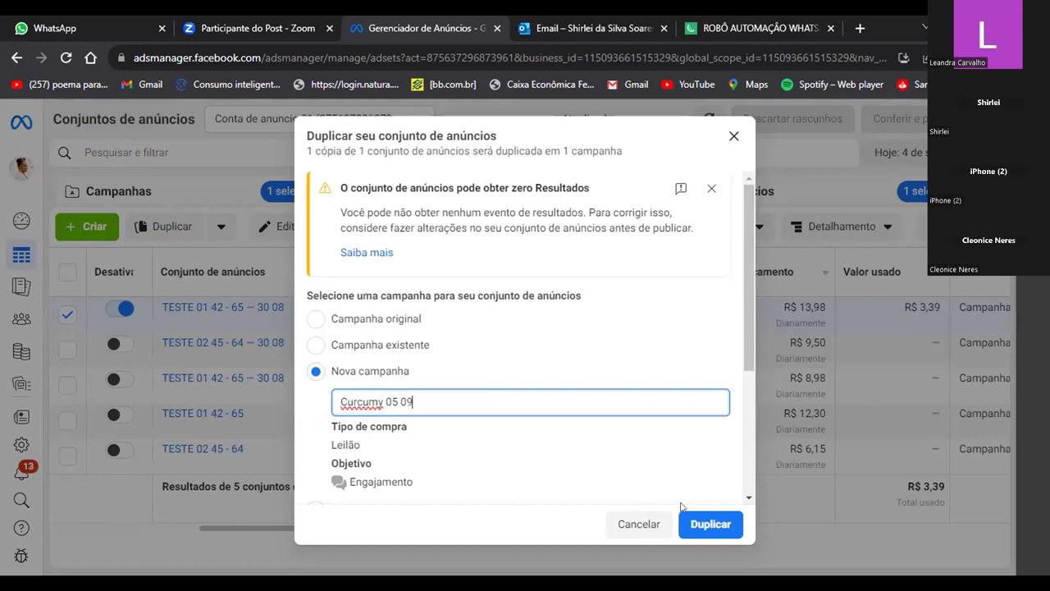
left_click(694, 529)
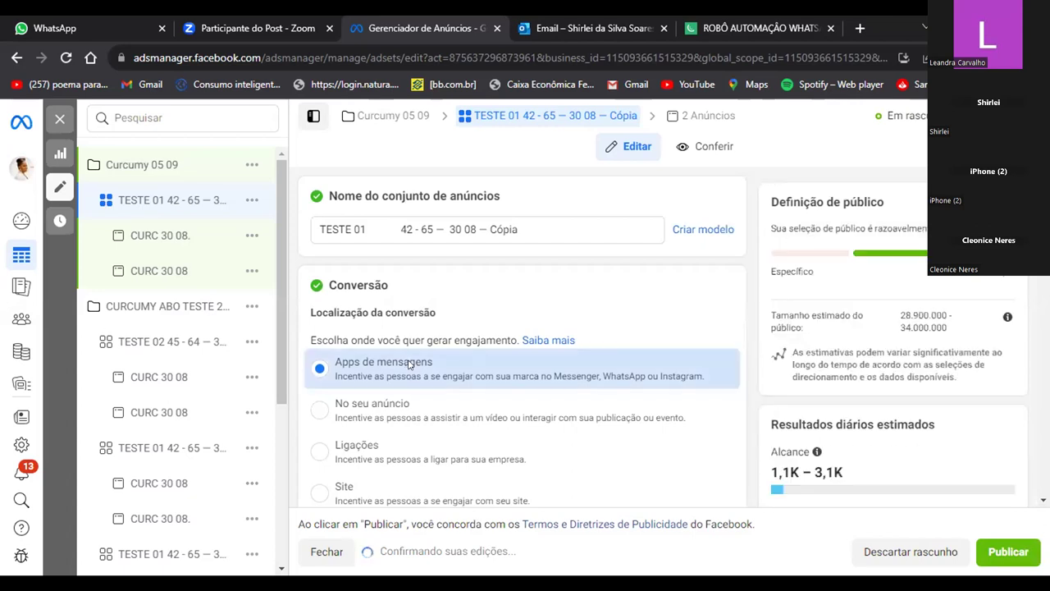
Set the duplicated ad set's daily budget to R$ 5,50
scroll(410, 365, "down", 1)
scroll(410, 366, "down", 2)
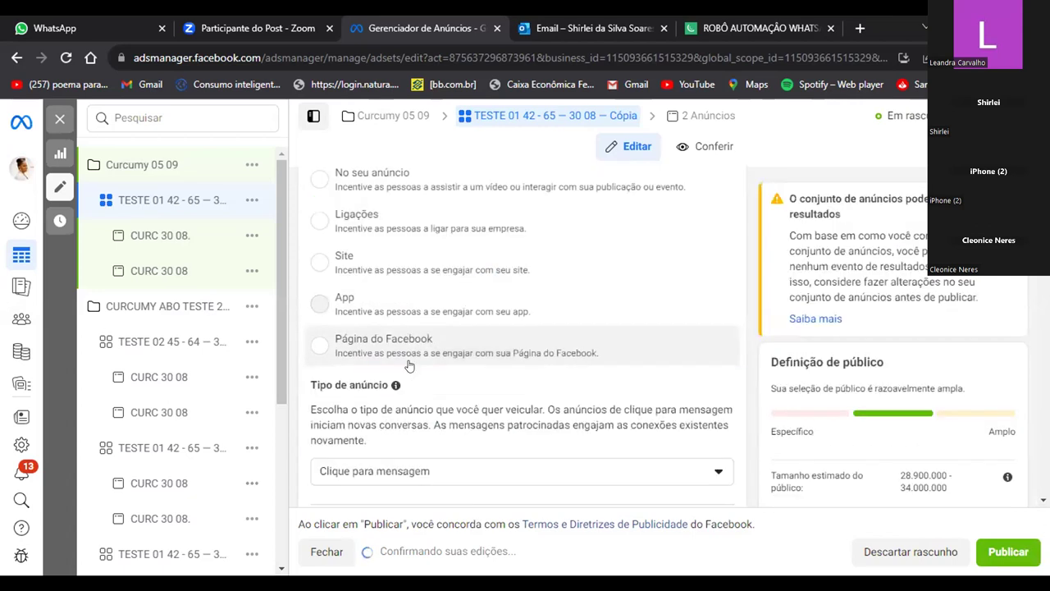
scroll(409, 366, "down", 3)
scroll(405, 354, "down", 4)
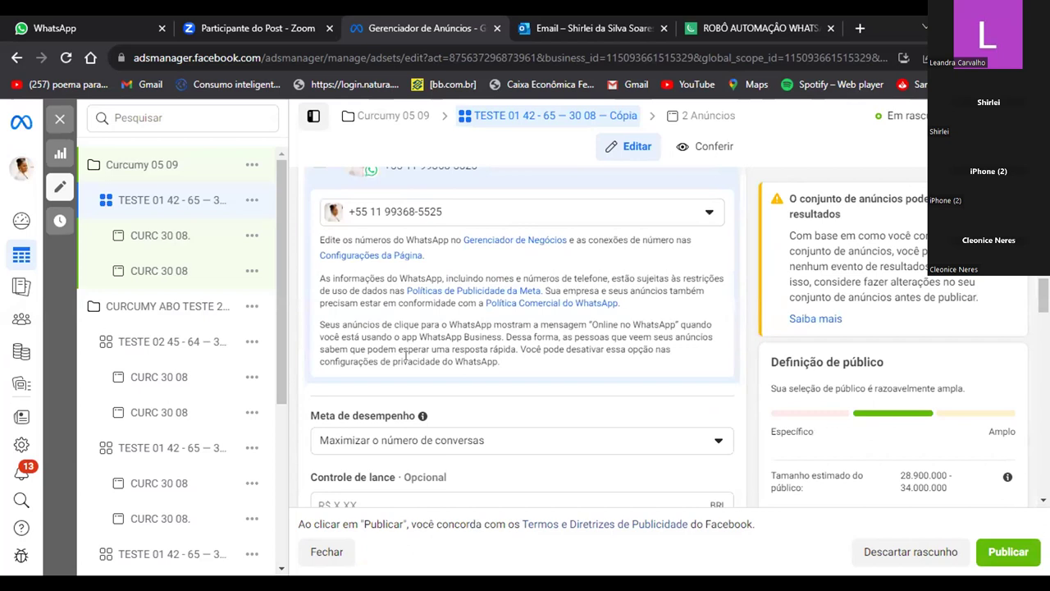
scroll(405, 354, "down", 2)
scroll(407, 359, "down", 4)
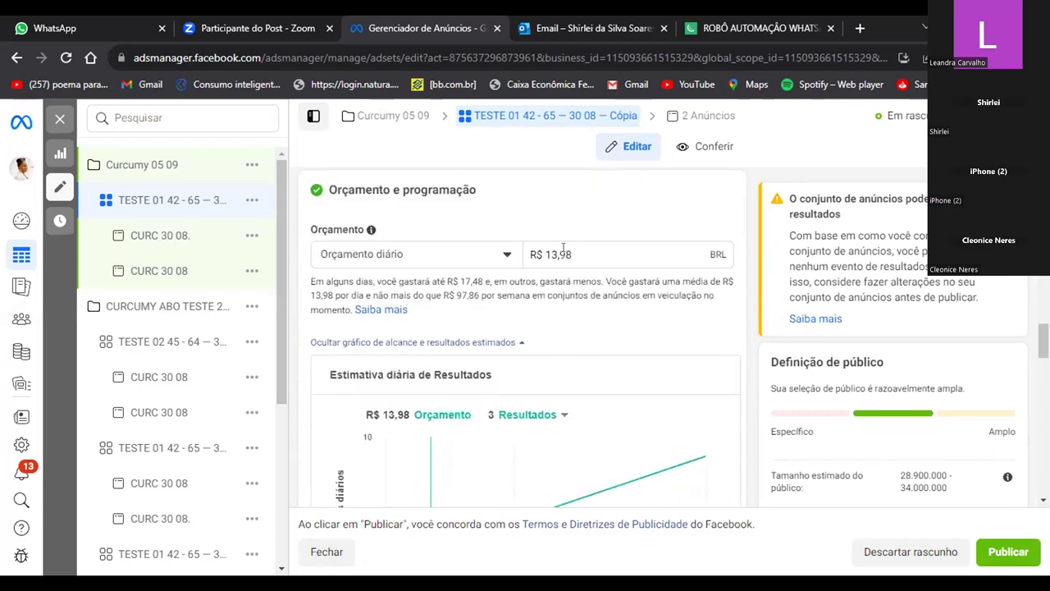
scroll(557, 420, "down", 3)
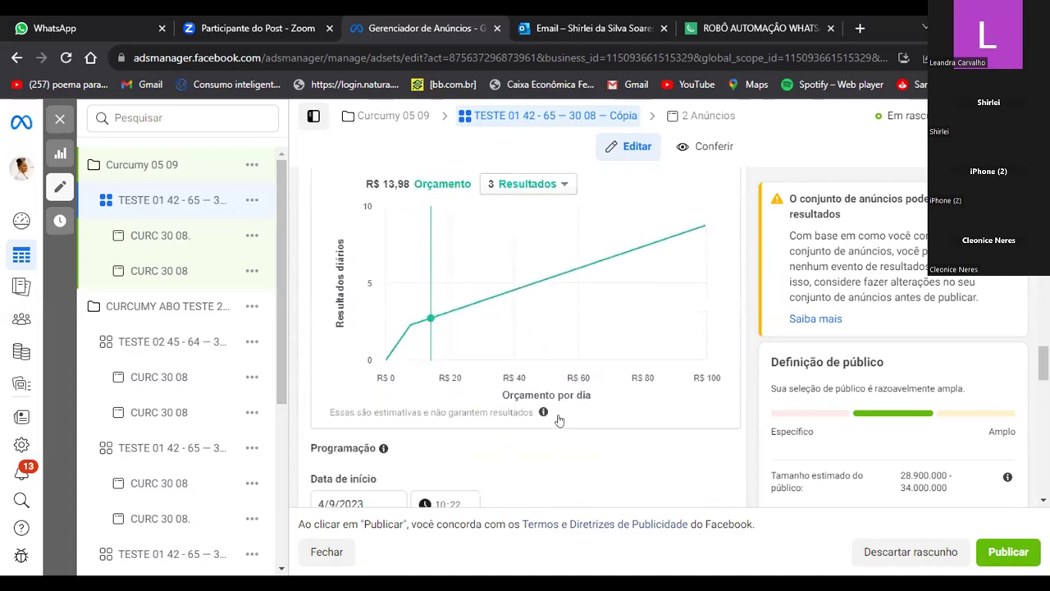
scroll(558, 419, "up", 1)
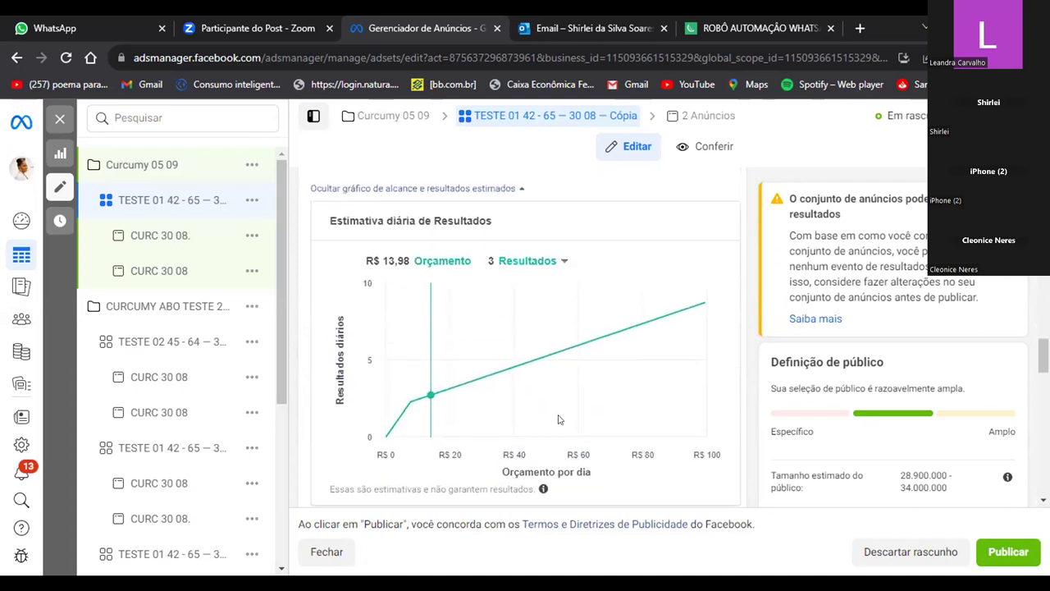
scroll(558, 419, "up", 3)
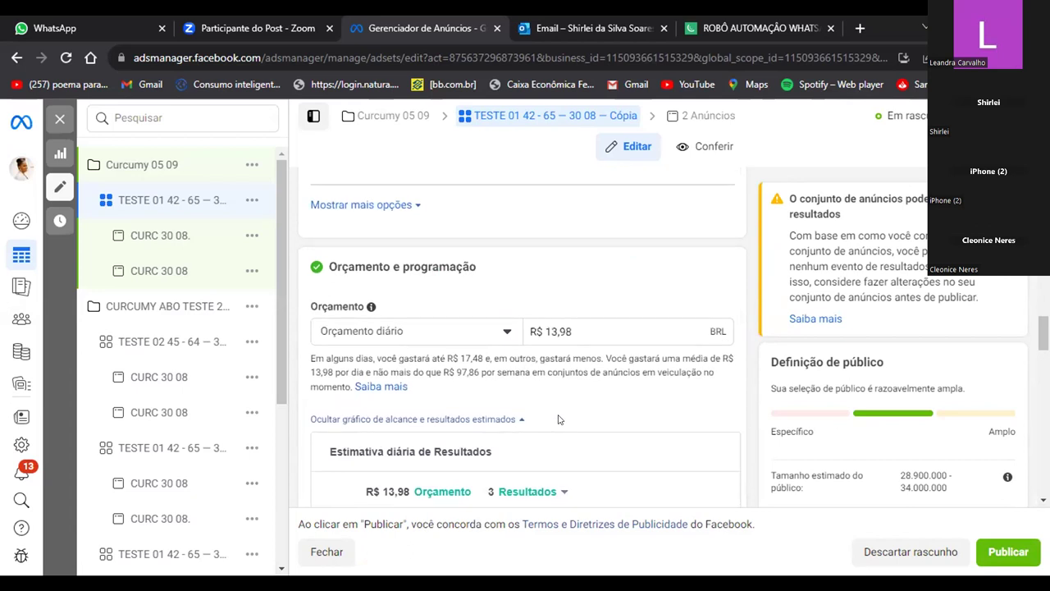
left_click(575, 331)
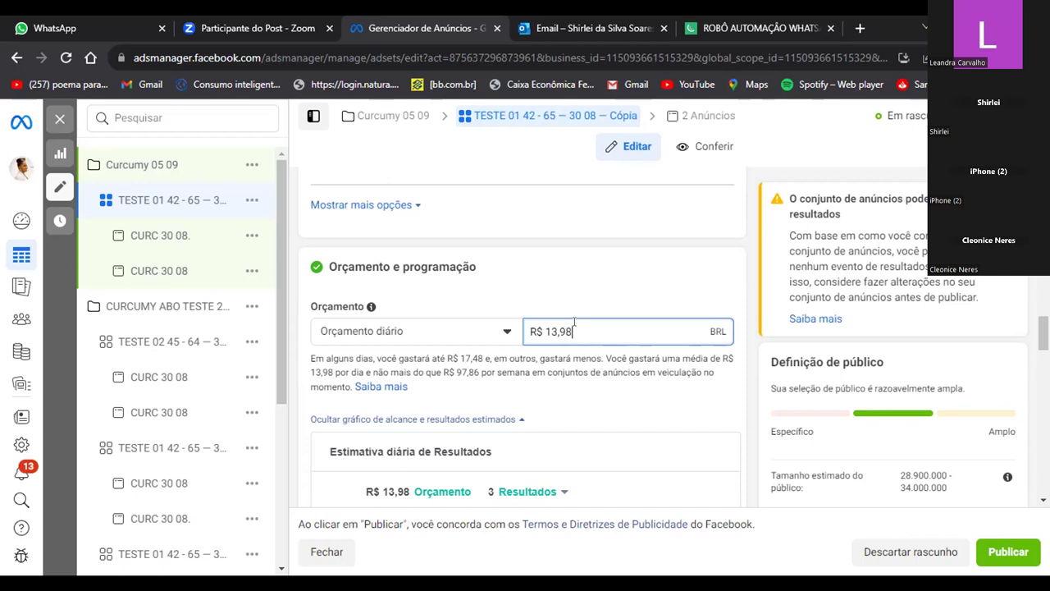
key("BackSpace")
key("BackSpace")
key("BackSpace")
key("BackSpace")
type("5,50")
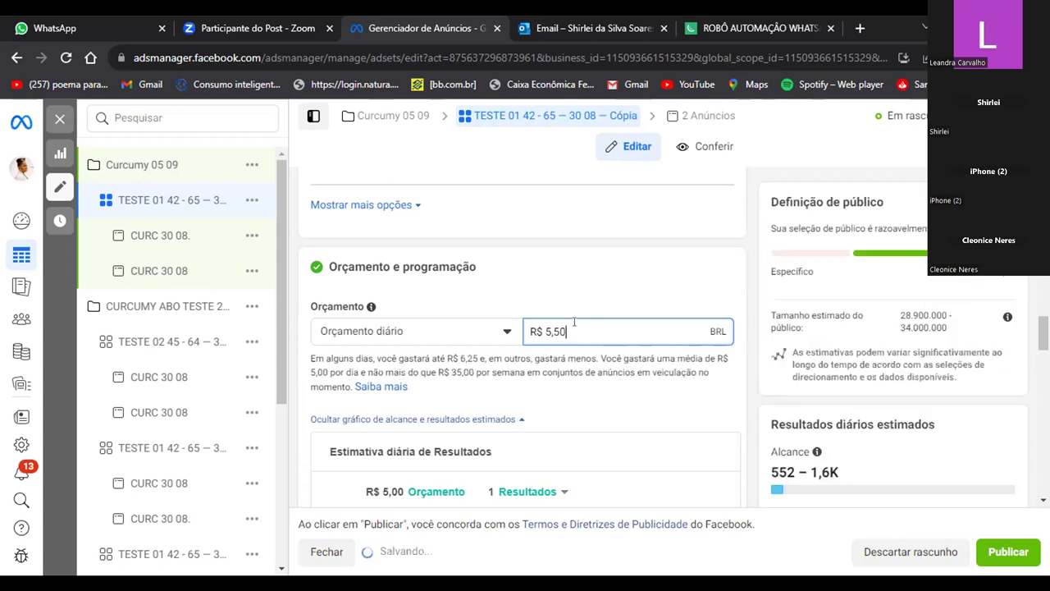
Schedule the ad set to start on 5/9/2023 at 00:22
scroll(575, 330, "down", 2)
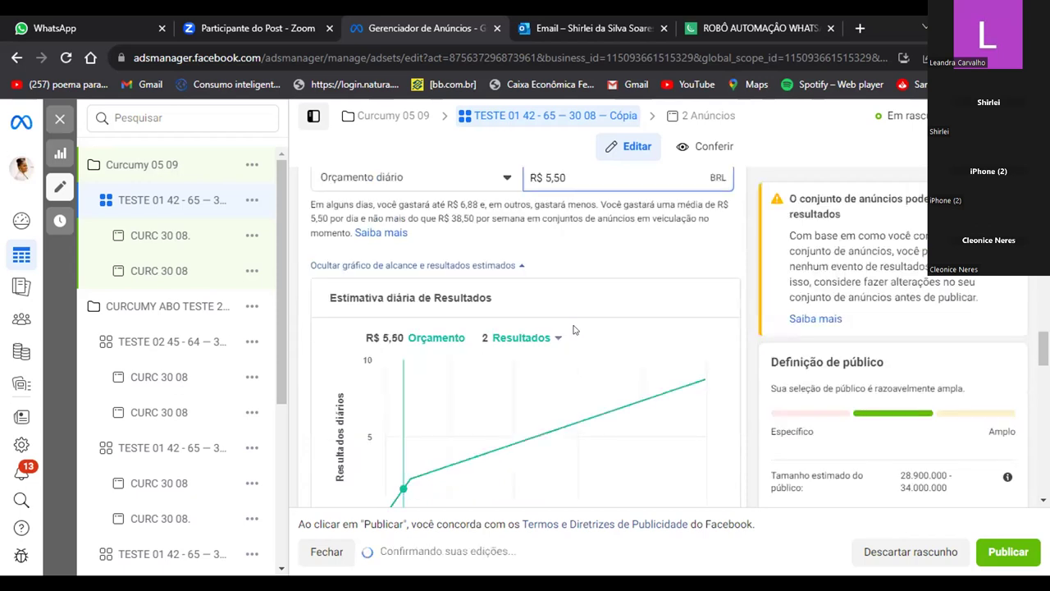
scroll(574, 330, "down", 5)
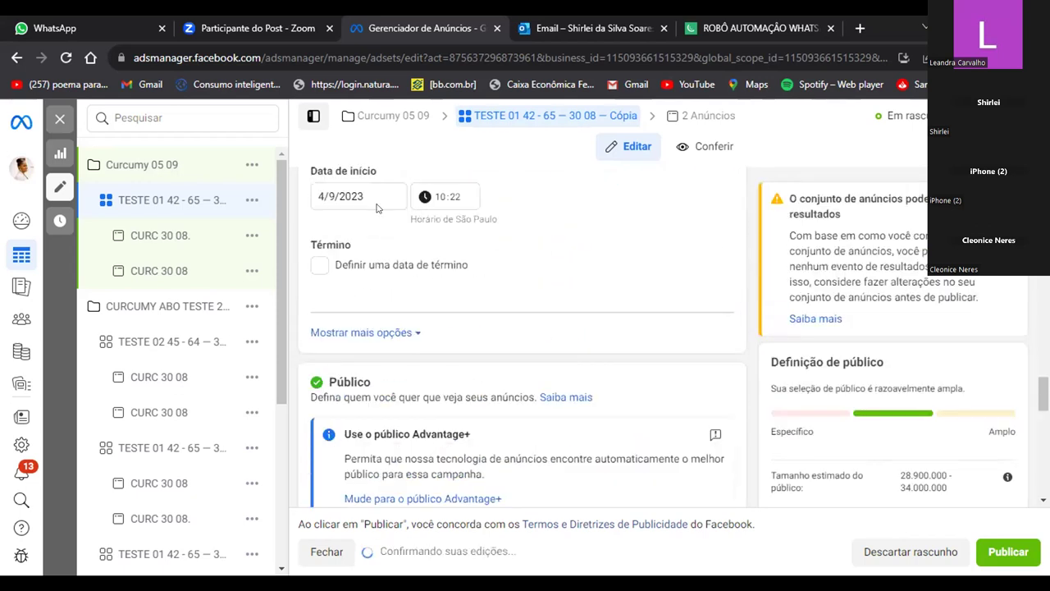
left_click(319, 197)
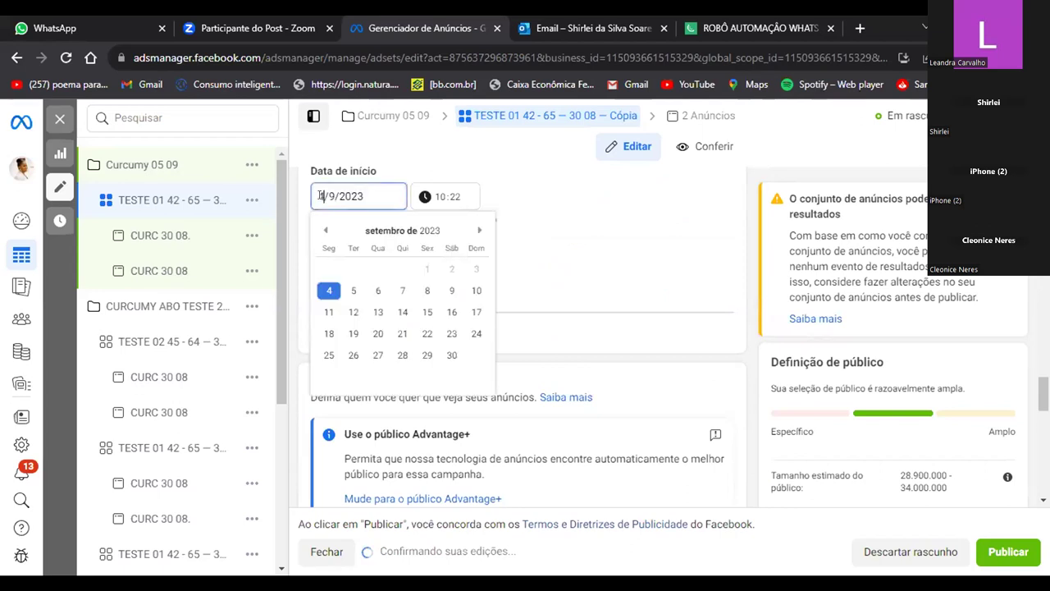
left_click(354, 291)
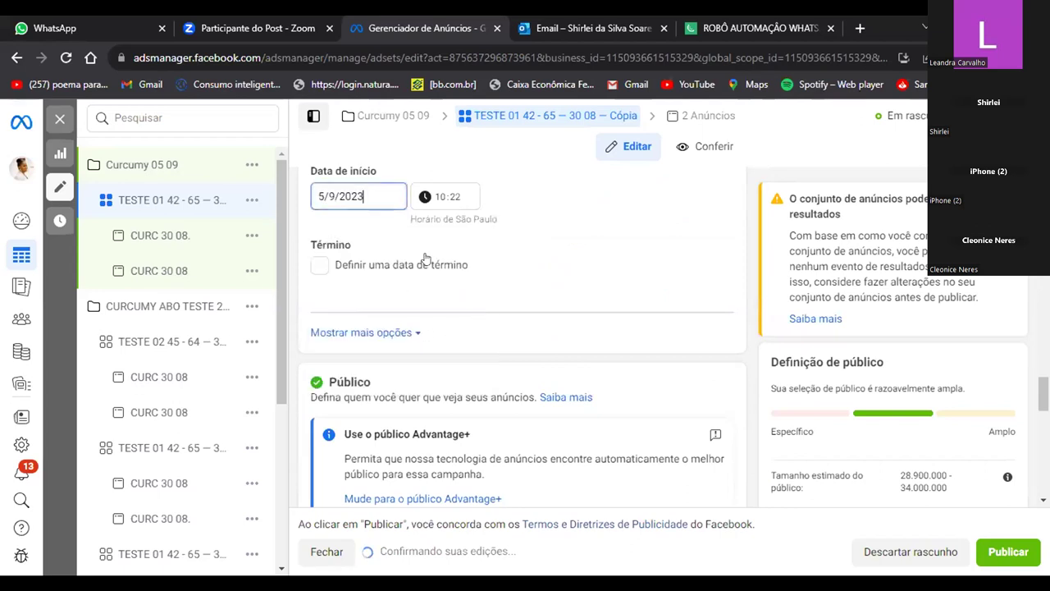
left_click(446, 197)
key("Left")
type("0")
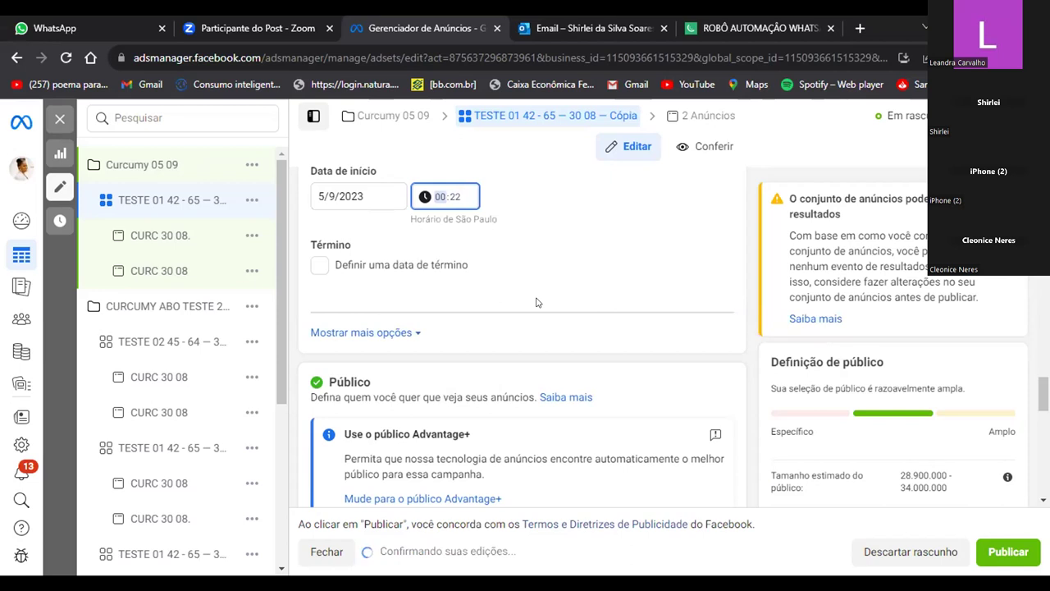
Add an exclusion section to the audience's detailed targeting
scroll(537, 303, "down", 2)
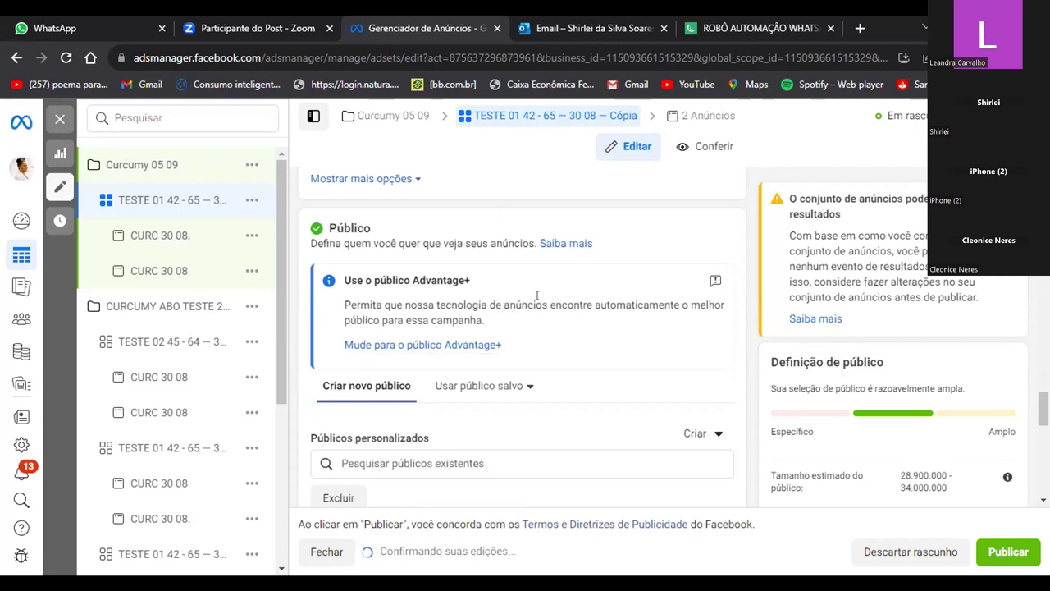
scroll(537, 296, "up", 1)
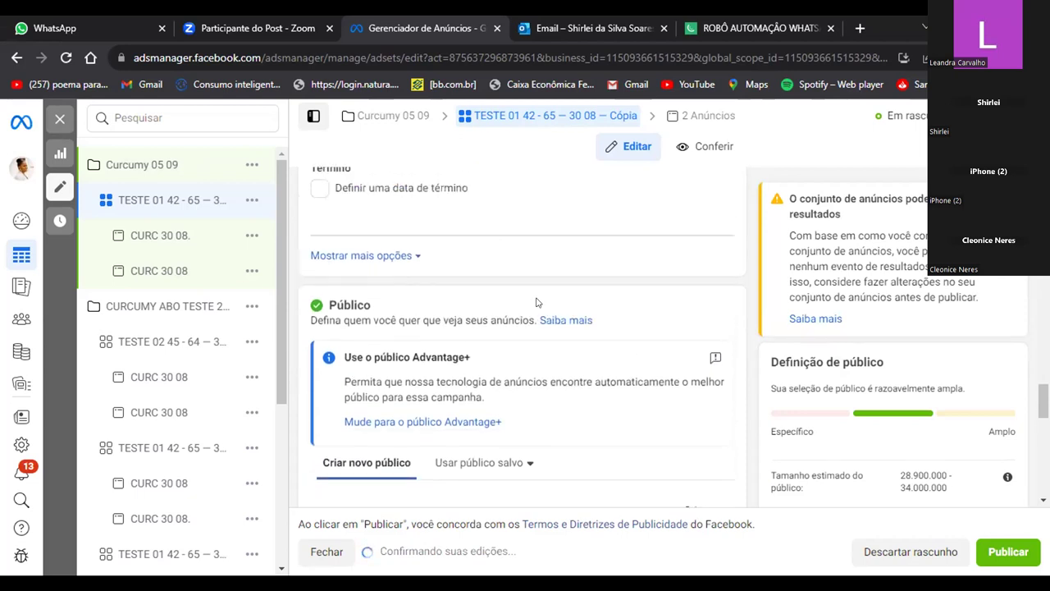
scroll(536, 303, "down", 8)
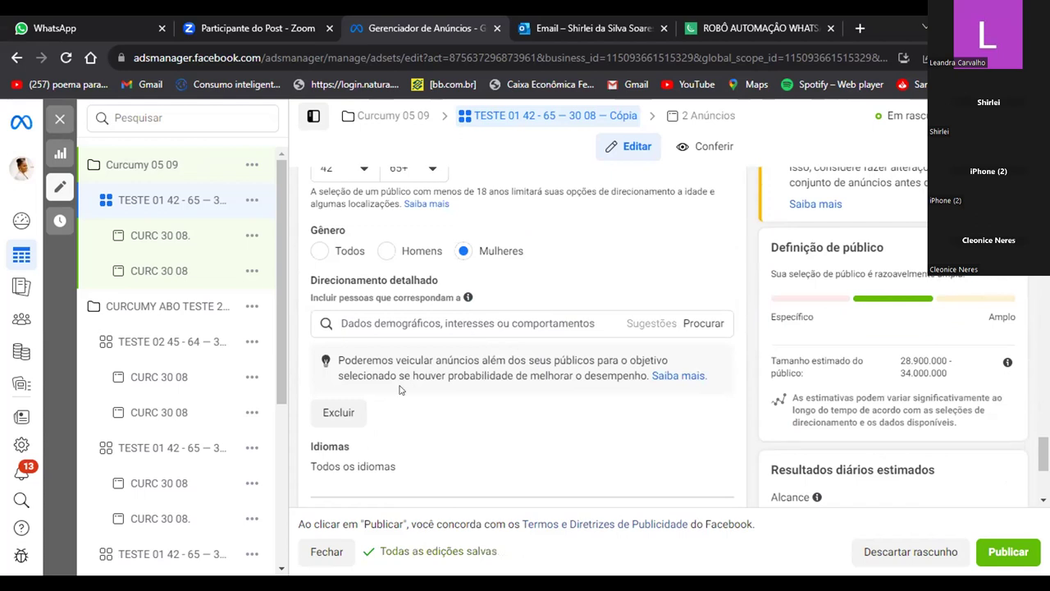
left_click(347, 415)
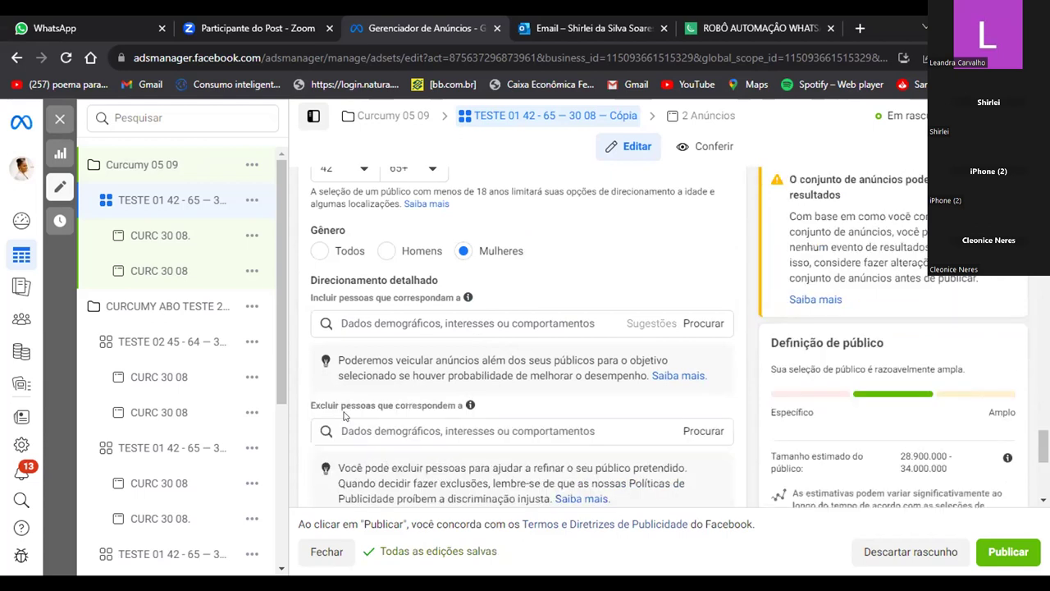
scroll(680, 445, "down", 2)
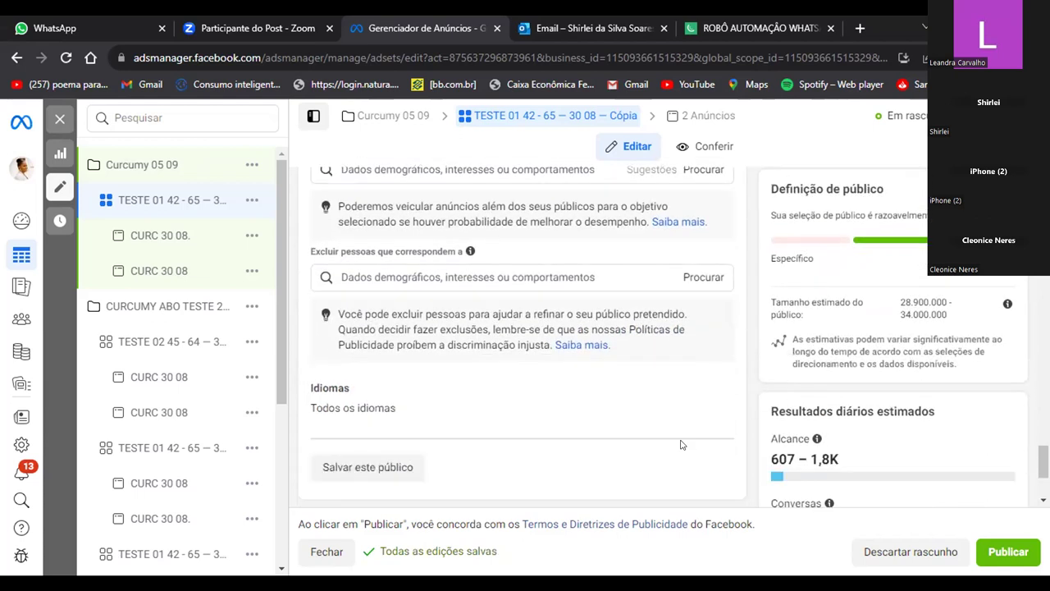
scroll(680, 445, "down", 1)
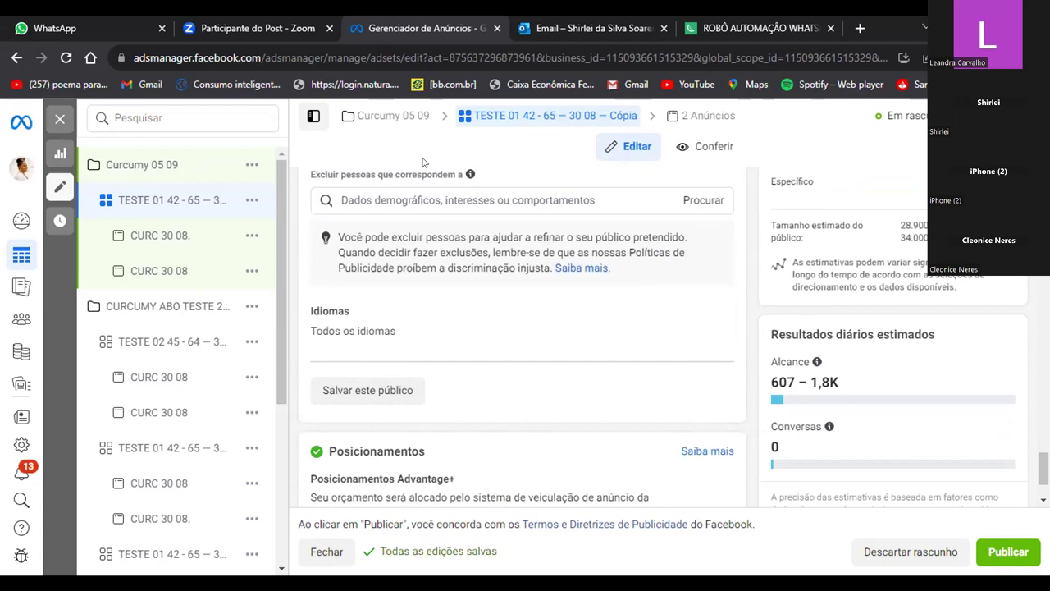
scroll(596, 463, "down", 1)
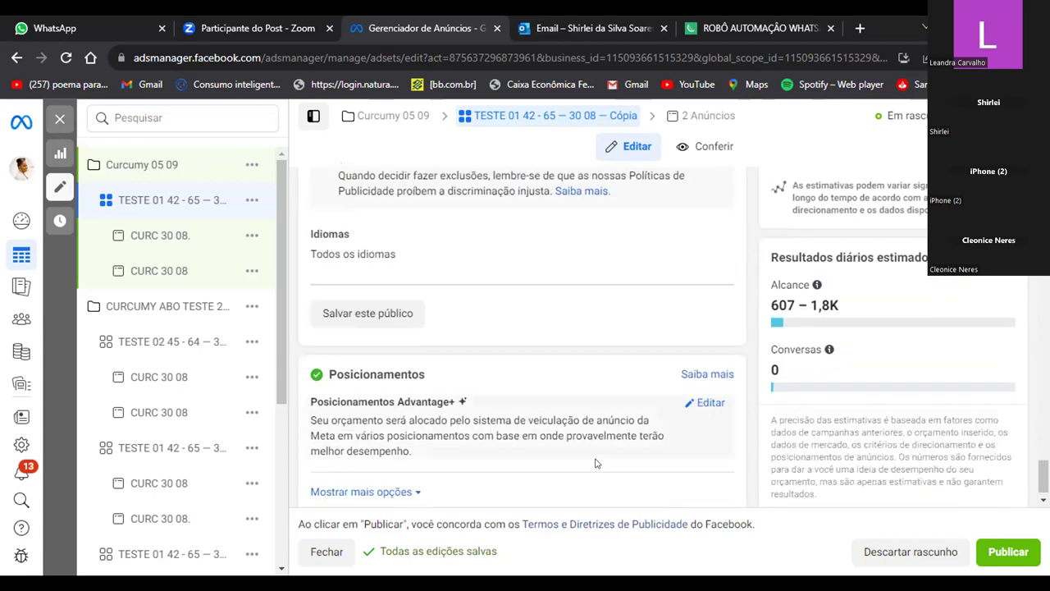
scroll(597, 463, "up", 3)
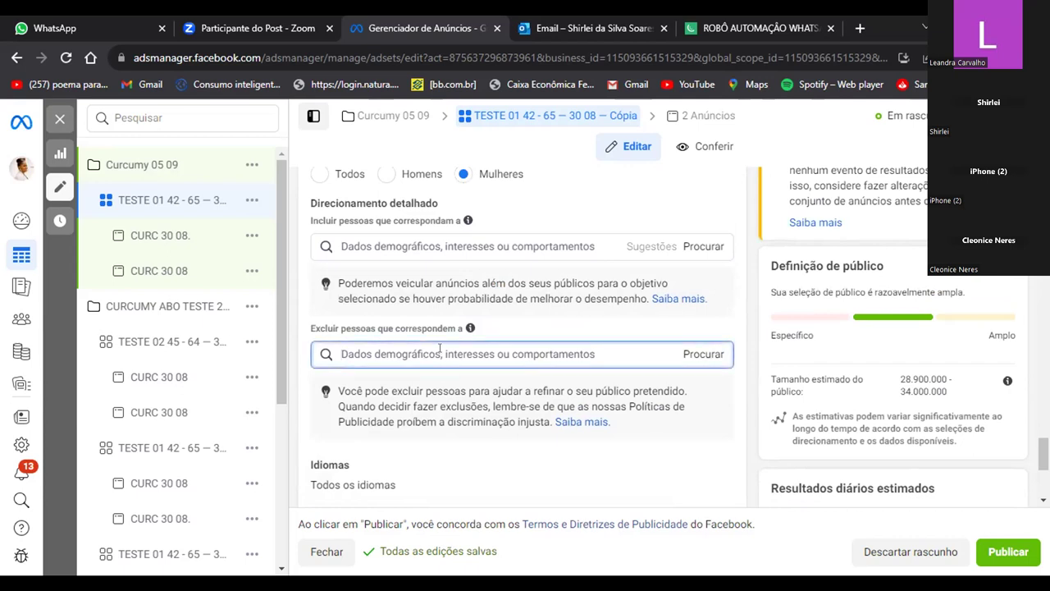
type("usu")
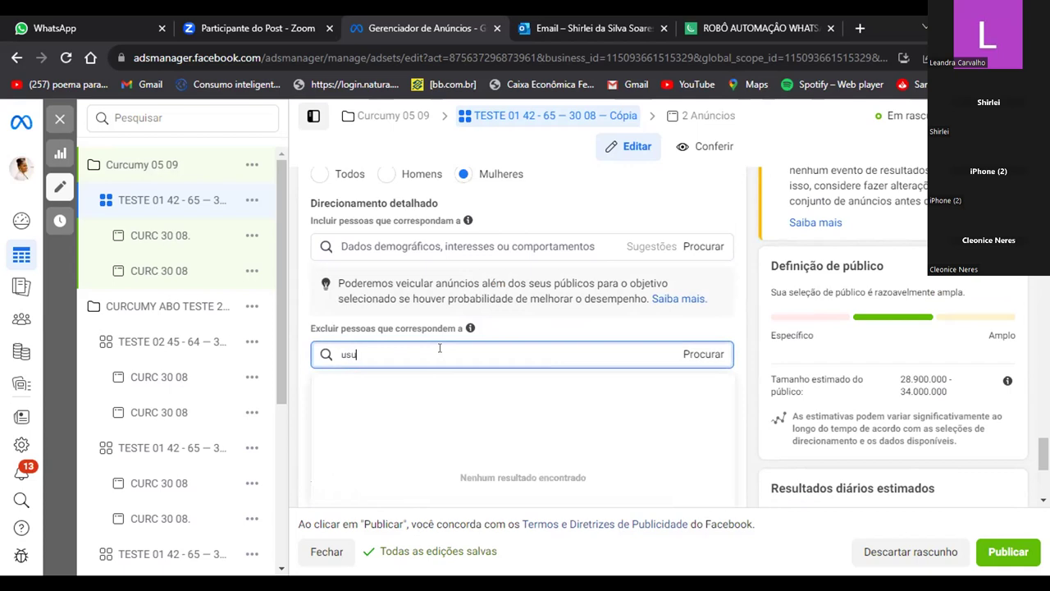
type("a")
key("BackSpace")
key("BackSpace")
key("BackSpace")
key("BackSpace")
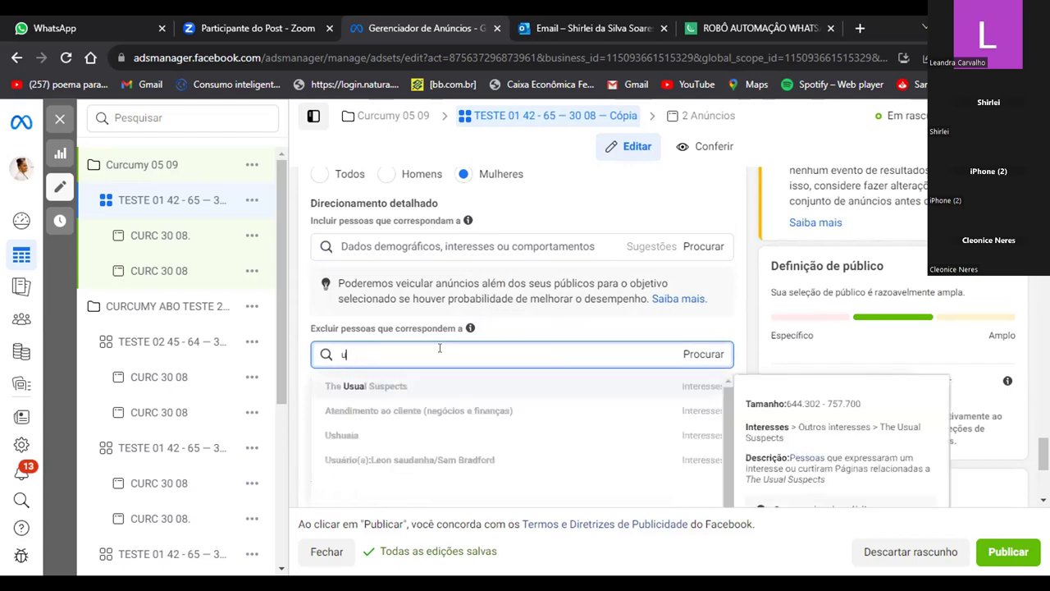
Search the exclusions for "pagamentos" and exclude Usuários dos Pagamentos do Facebook (30 dias)
type("pagamentos")
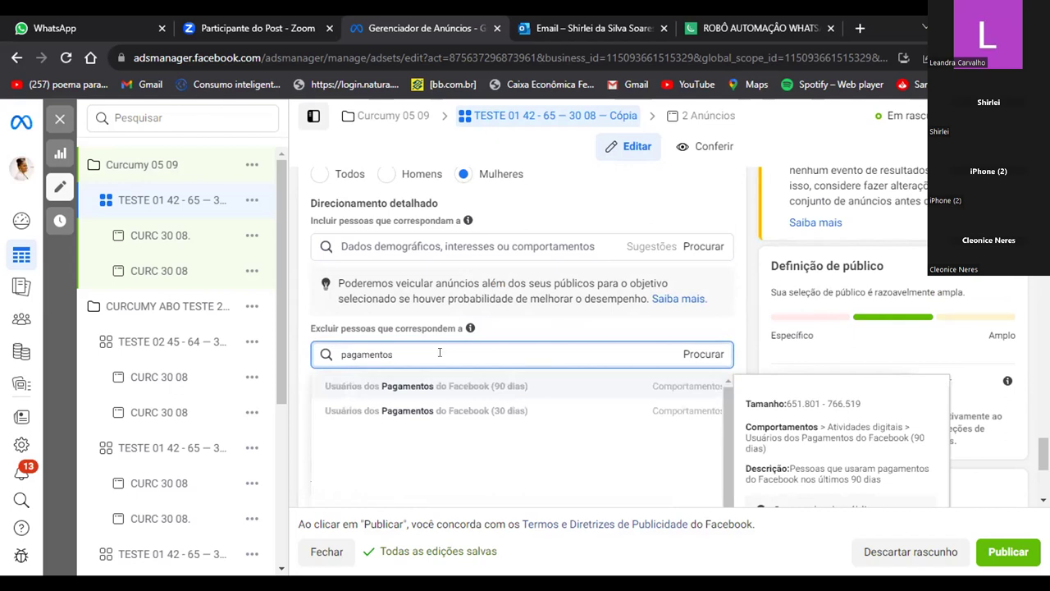
left_click(434, 412)
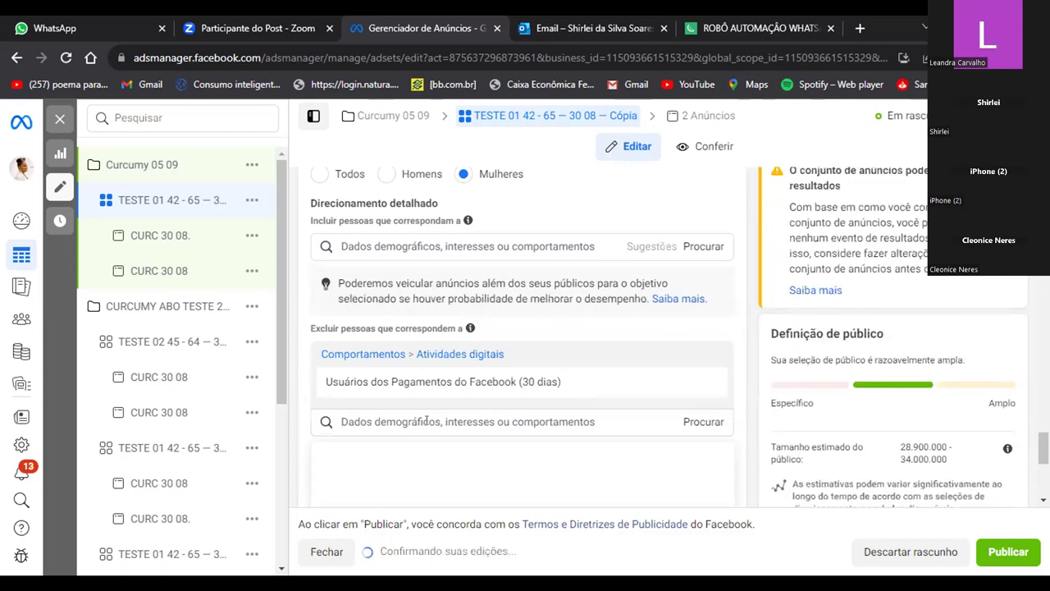
left_click(425, 421)
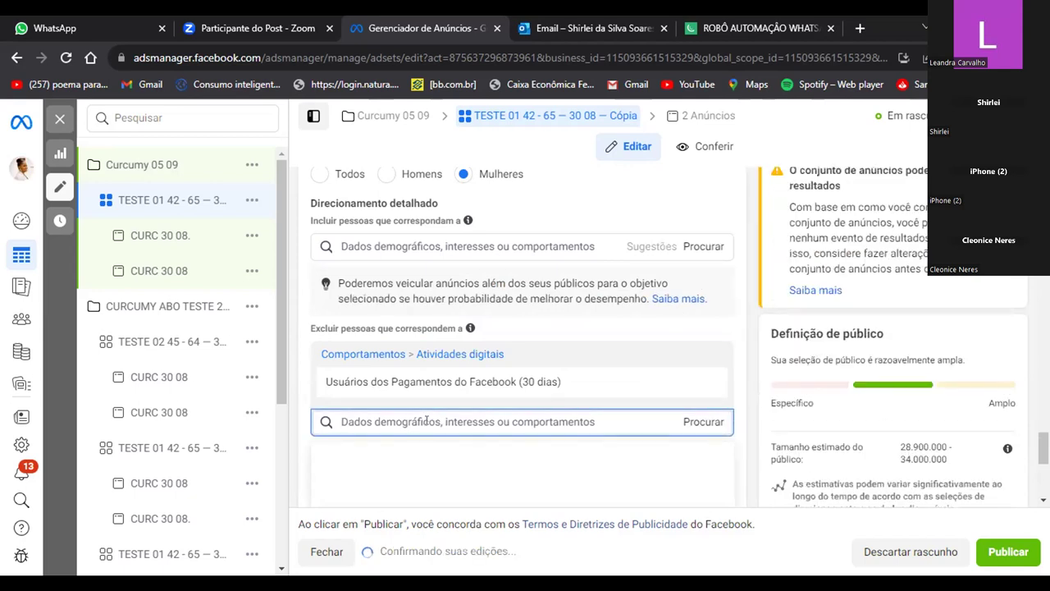
type("pp")
key("BackSpace")
type("agam")
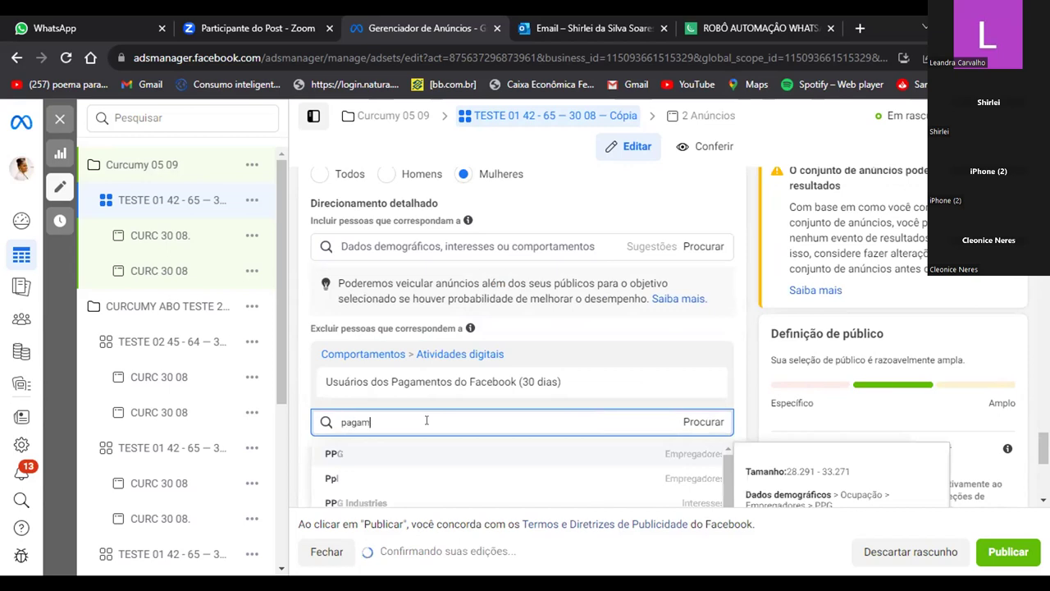
type("ento")
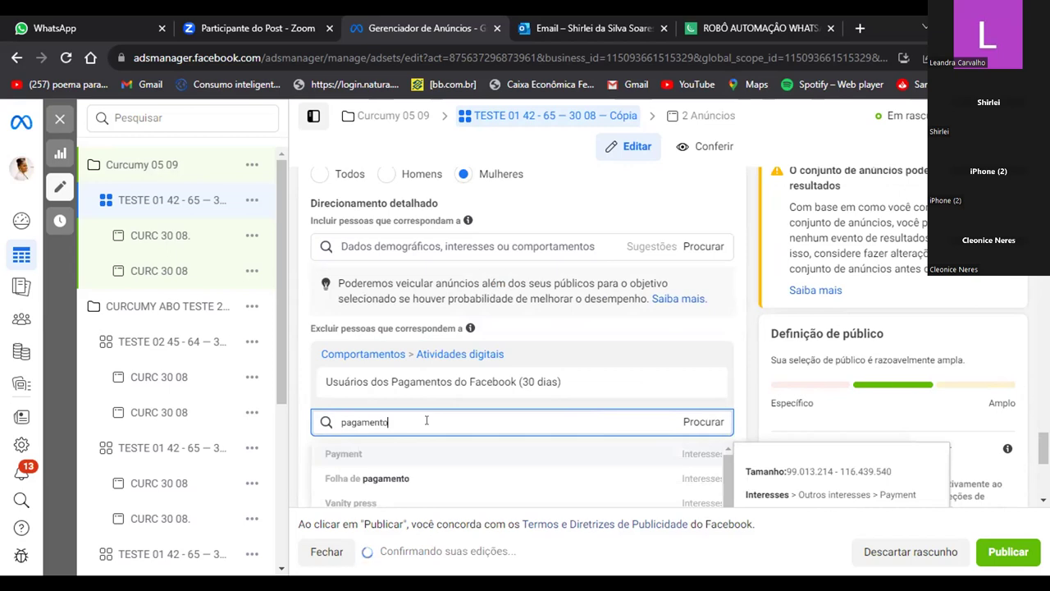
type("s")
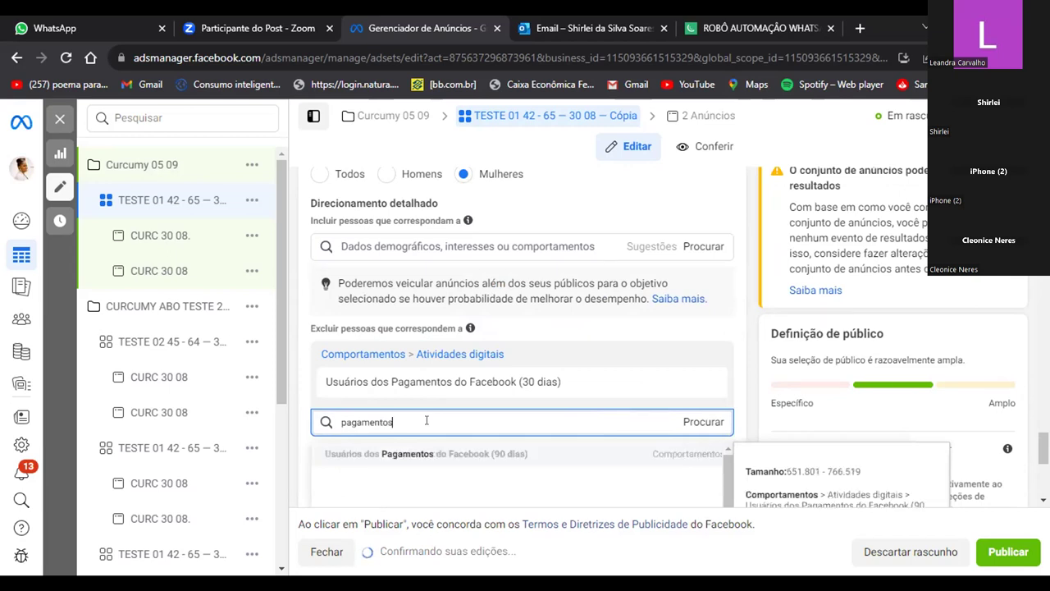
key("BackSpace")
key("BackSpace")
key("BackSpace")
key("BackSpace")
key("BackSpace")
key("BackSpace")
key("BackSpace")
key("BackSpace")
key("BackSpace")
key("BackSpace")
type("a")
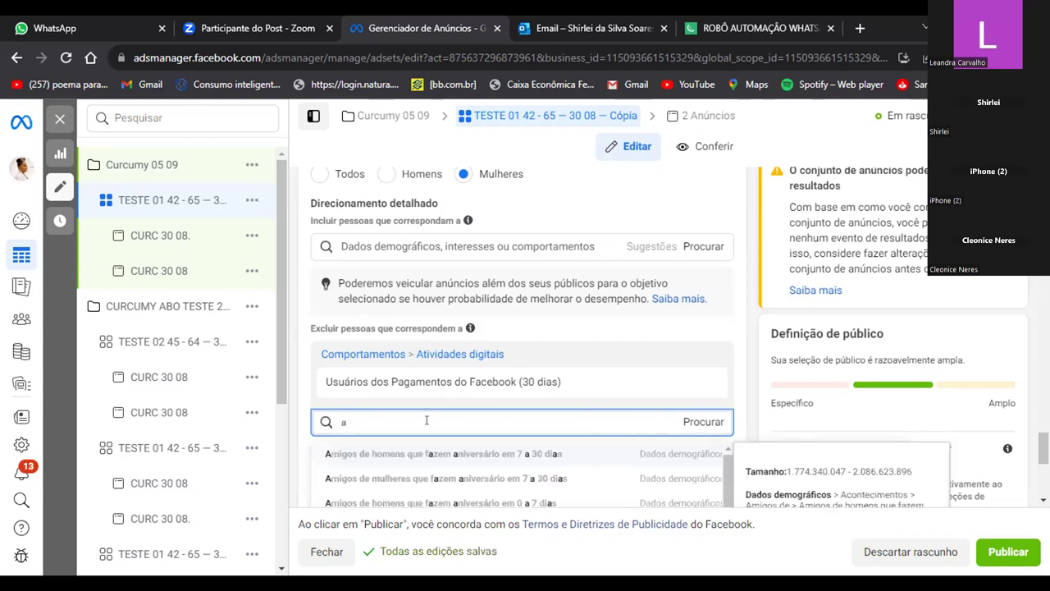
key("BackSpace")
Search the exclusions for "pagamentos" and exclude Usuários dos Pagamentos do Facebook (90 dias)
type("pagamento")
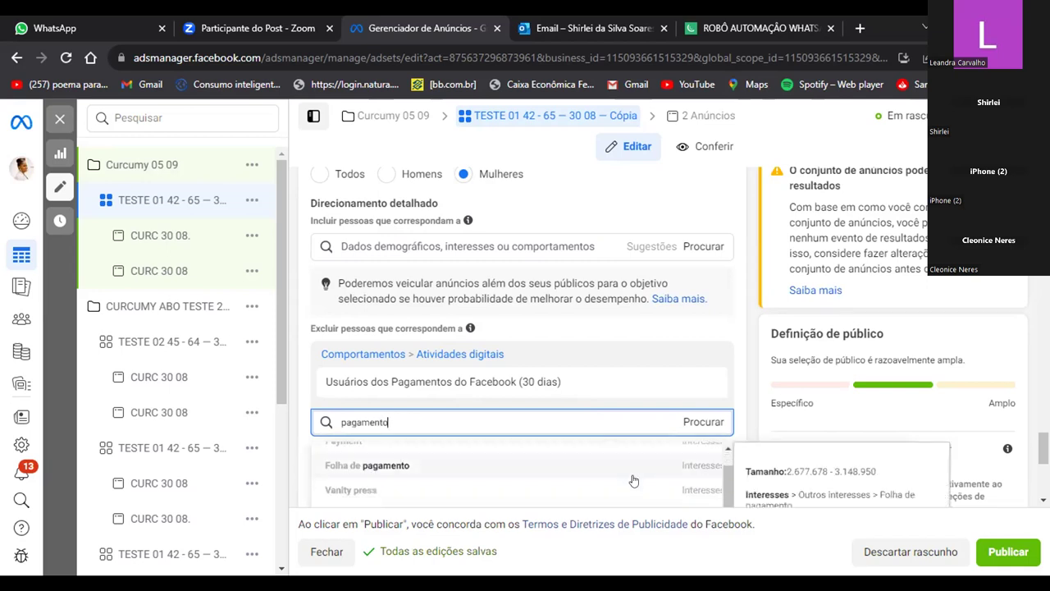
type("s")
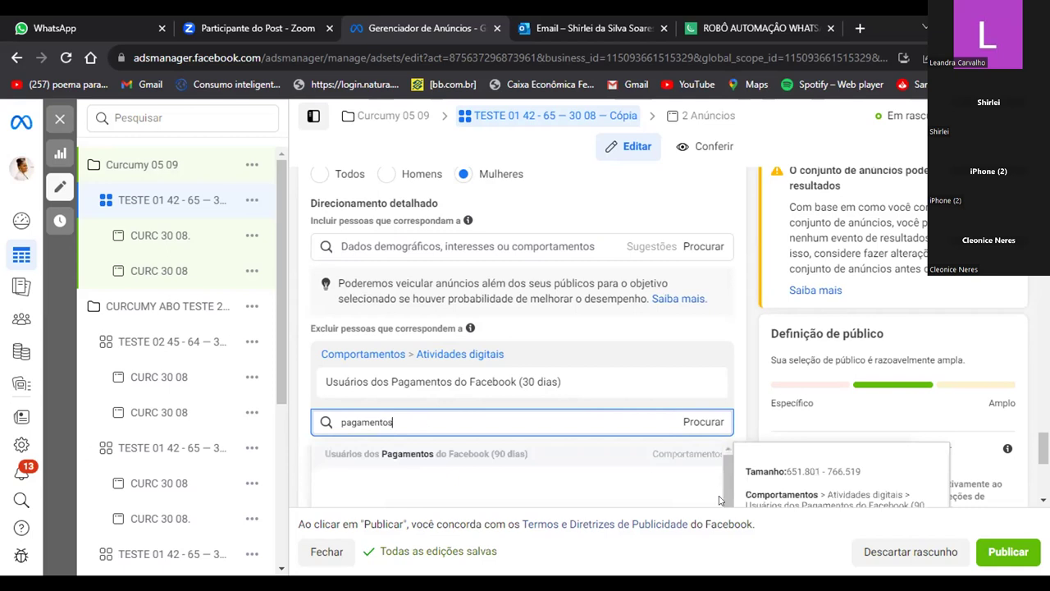
left_click(497, 452)
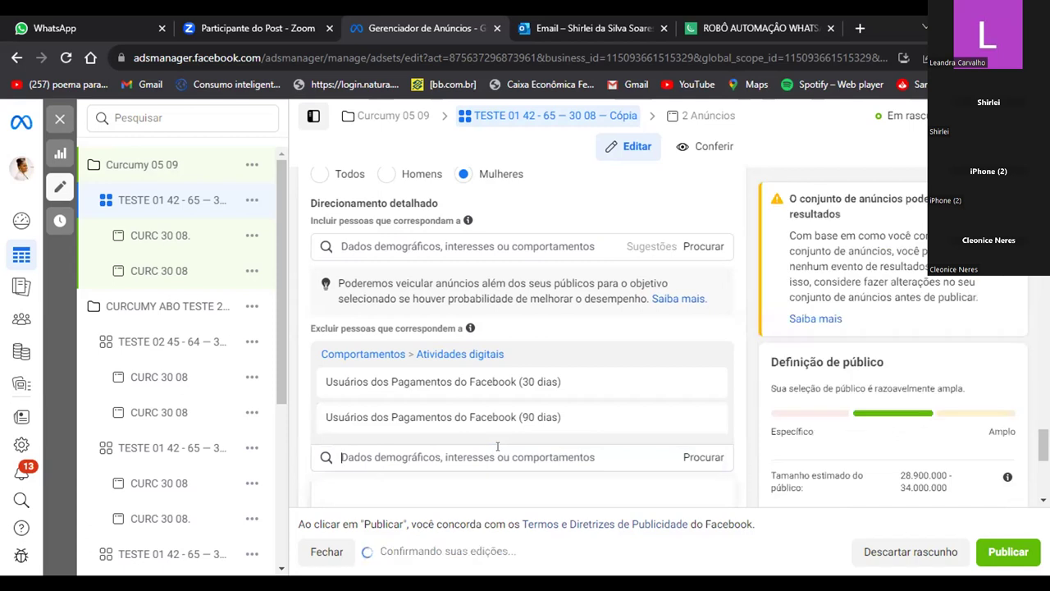
Add the interests Hotmart and Marketing de afiliados (marketing) to the audience exclusions
type("hotma")
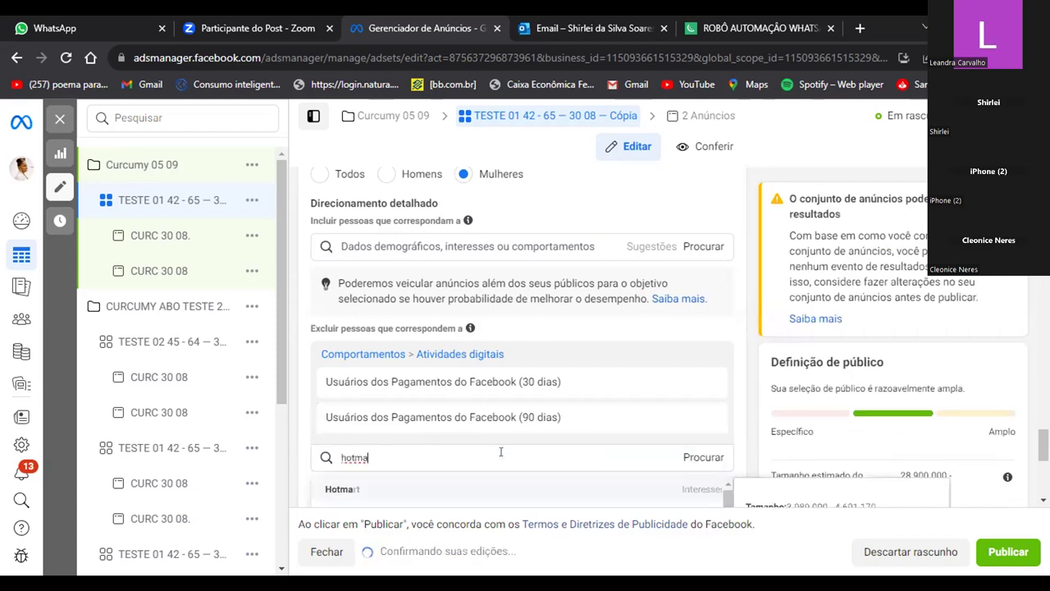
left_click(341, 489)
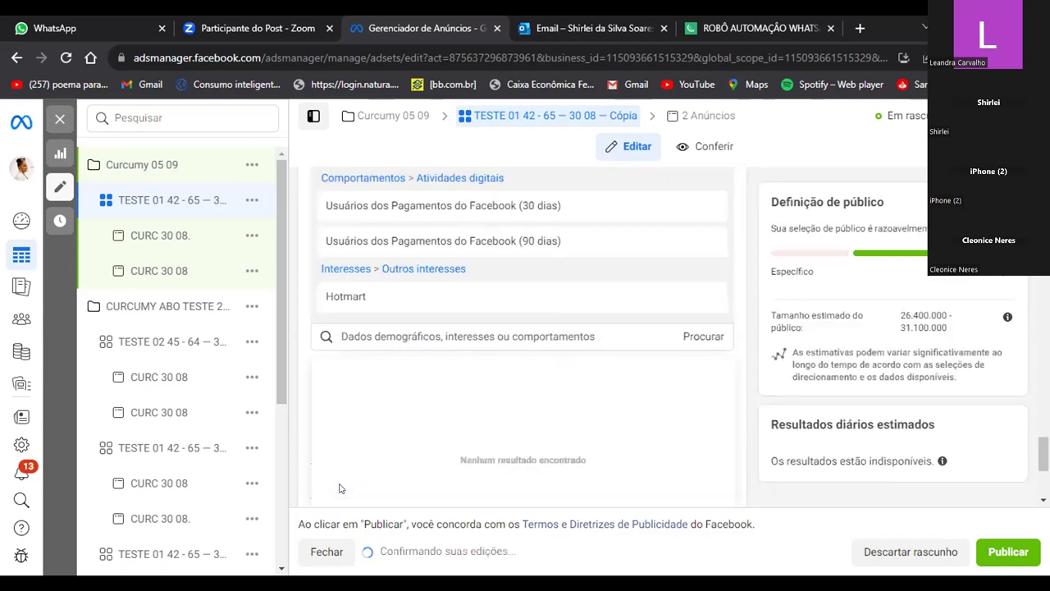
left_click(375, 336)
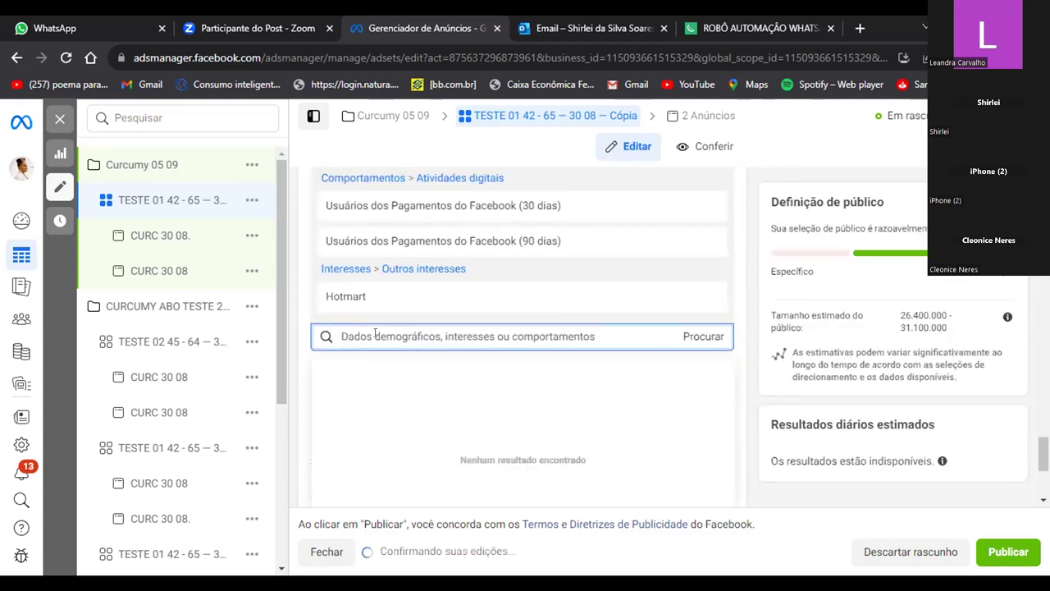
type("afiliados")
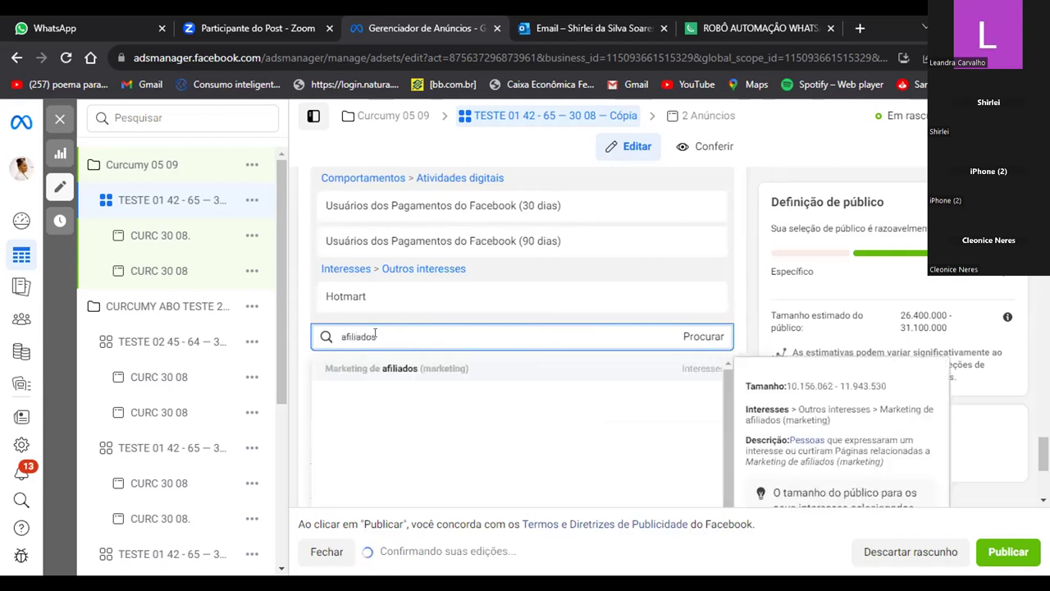
left_click(417, 370)
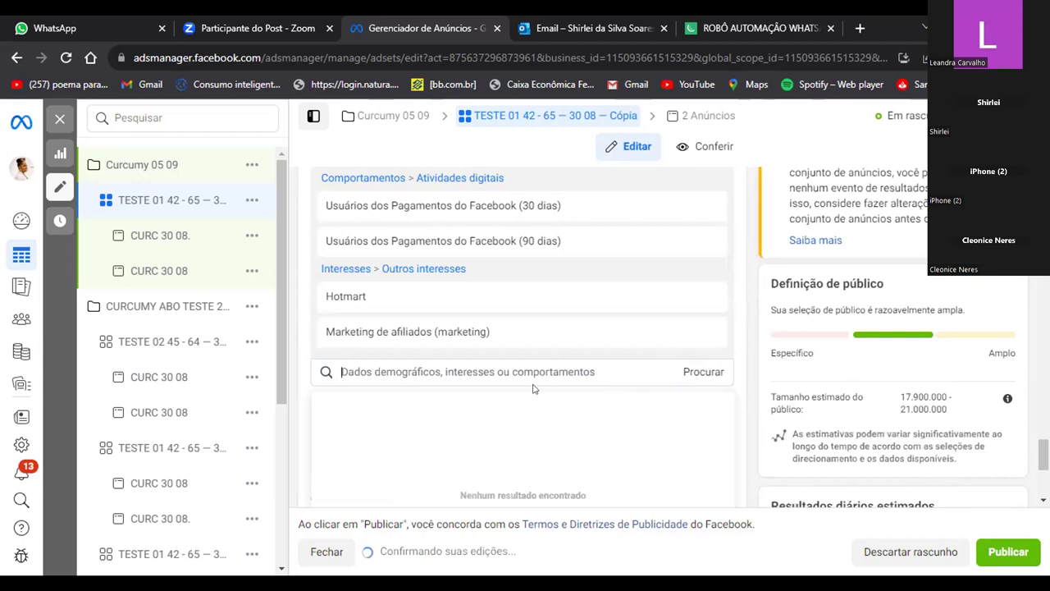
Edit the ad set's placements and switch them from Advantage+ to Posicionamentos manuais
scroll(533, 388, "down", 3)
scroll(533, 388, "down", 1)
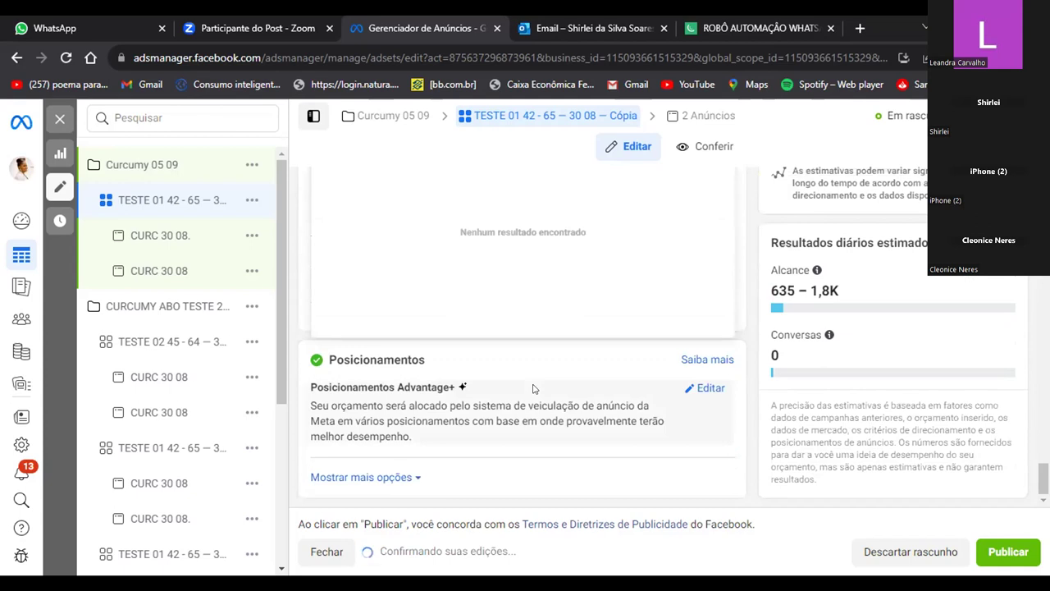
scroll(533, 388, "up", 15)
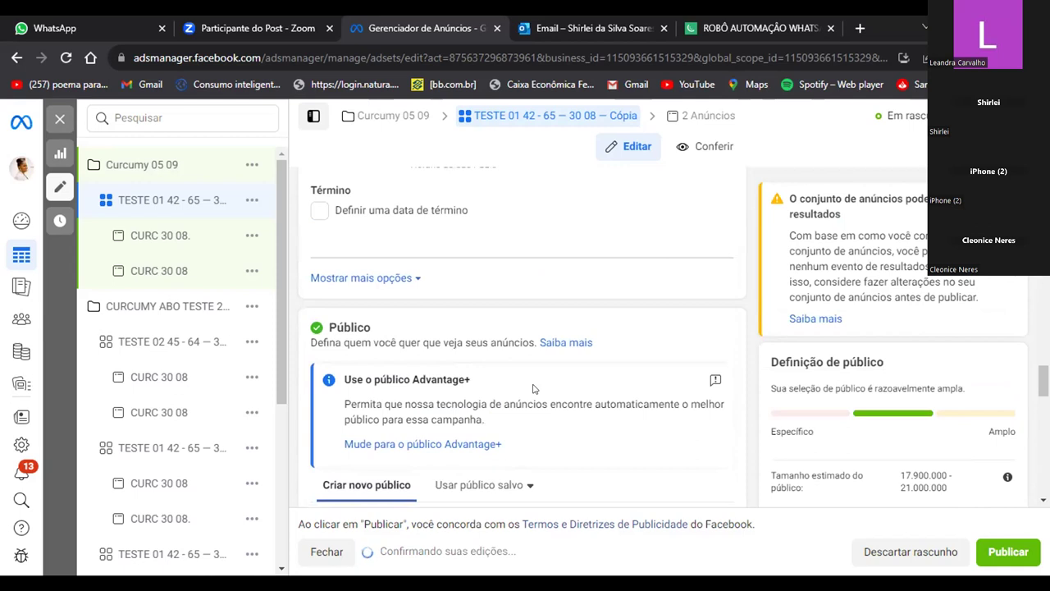
scroll(533, 389, "down", 10)
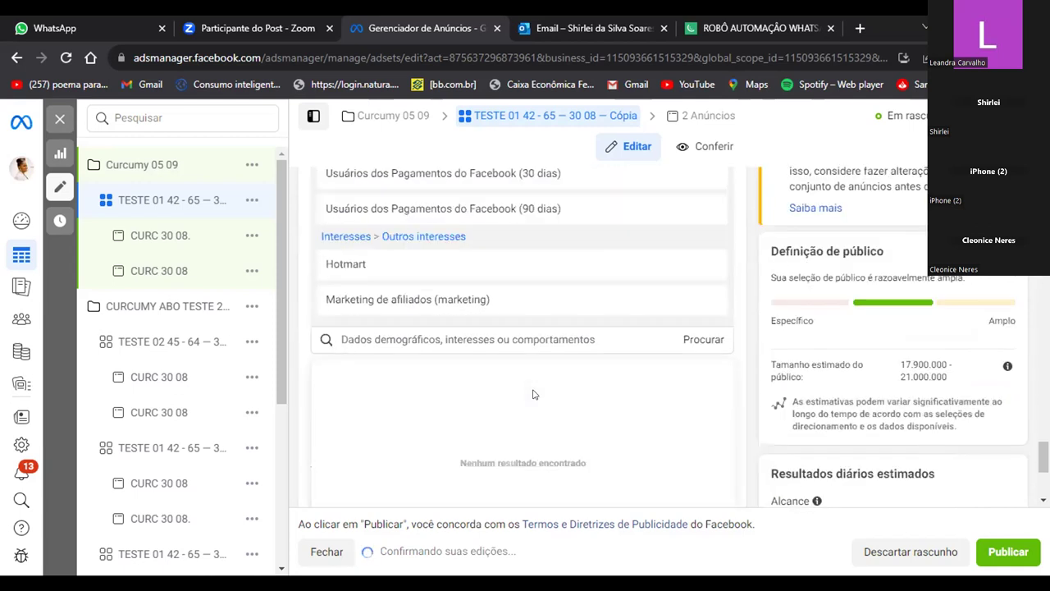
scroll(534, 394, "down", 3)
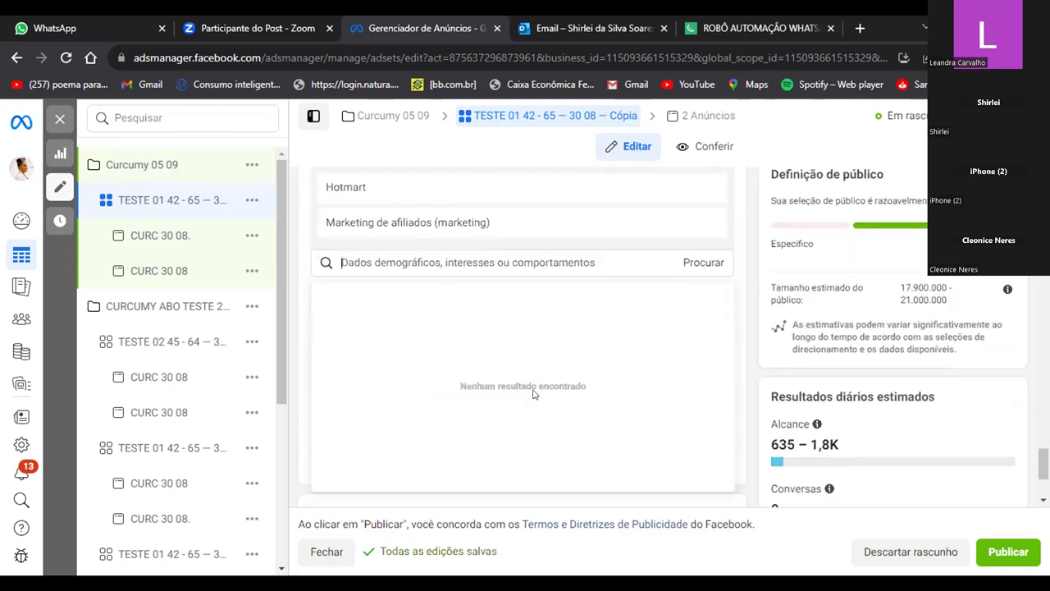
scroll(533, 394, "down", 2)
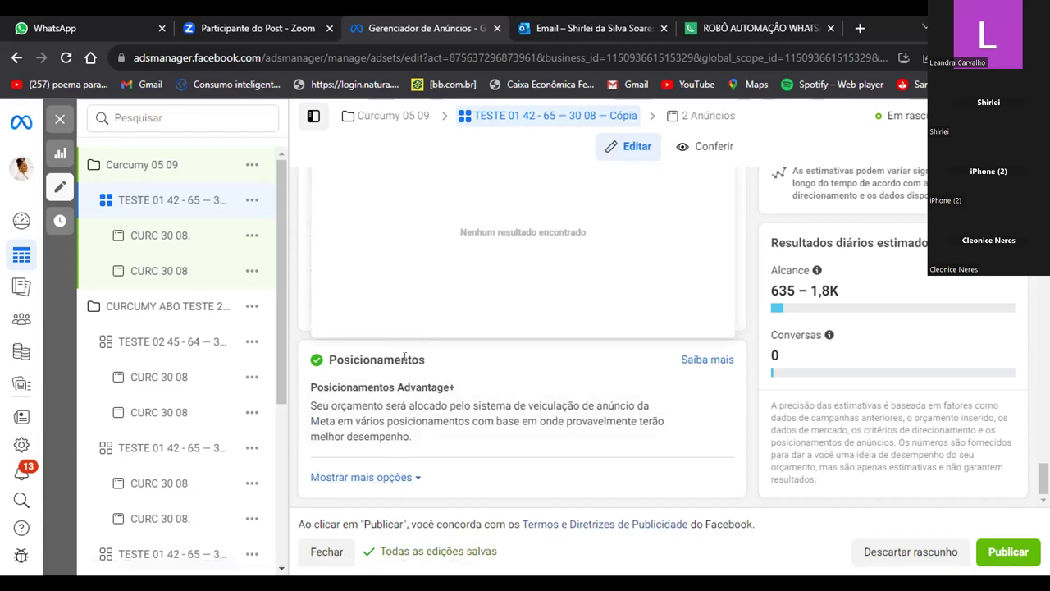
left_click(705, 390)
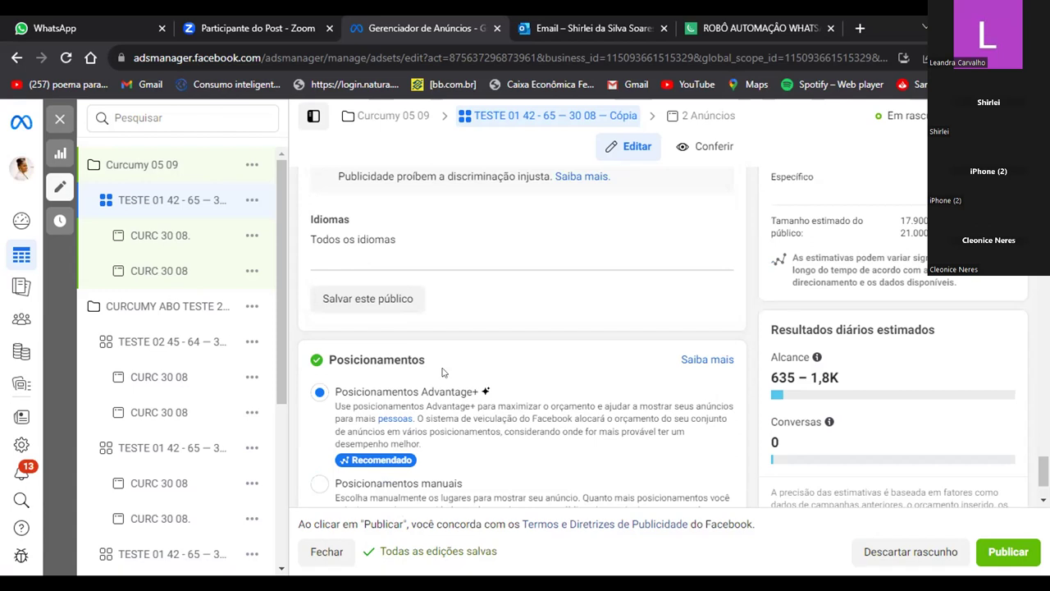
mouse_move(391, 238)
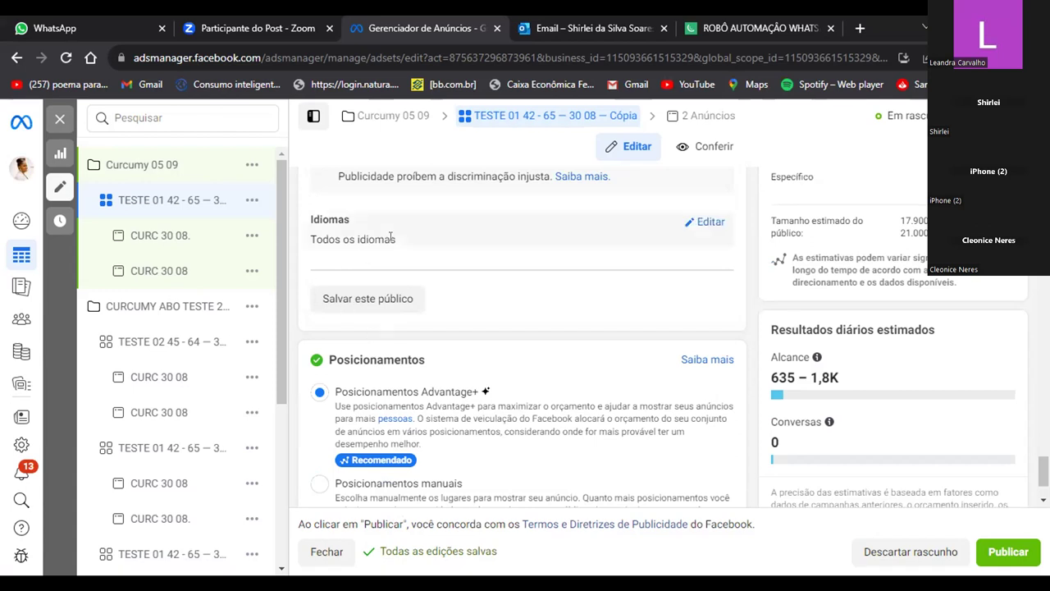
scroll(386, 465, "down", 1)
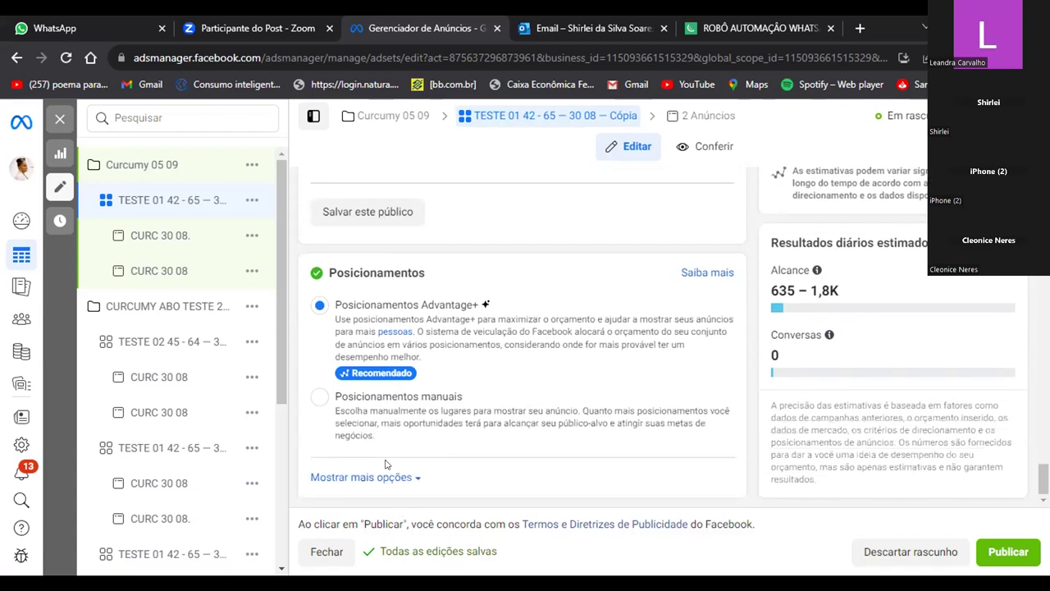
left_click(319, 399)
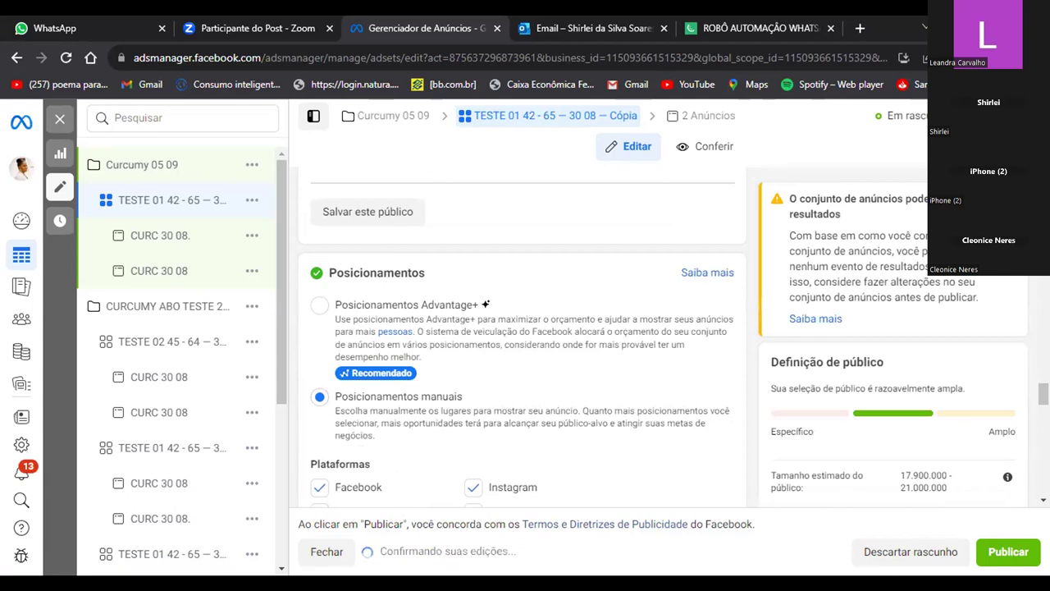
Deselect the Audience Network, Instagram and Messenger platforms, keeping only Facebook
scroll(522, 339, "down", 6)
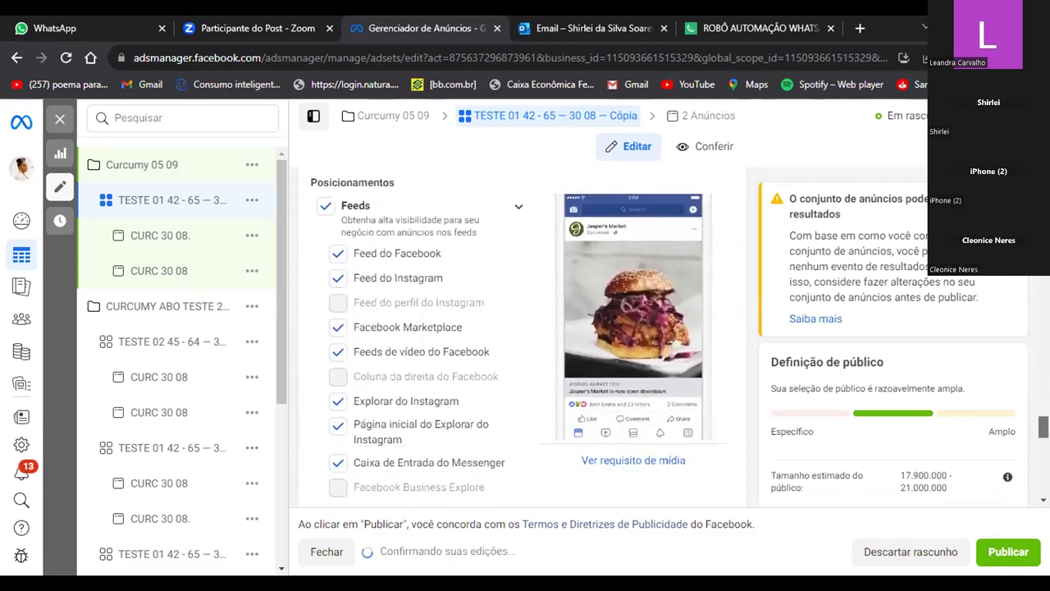
scroll(522, 339, "down", 1)
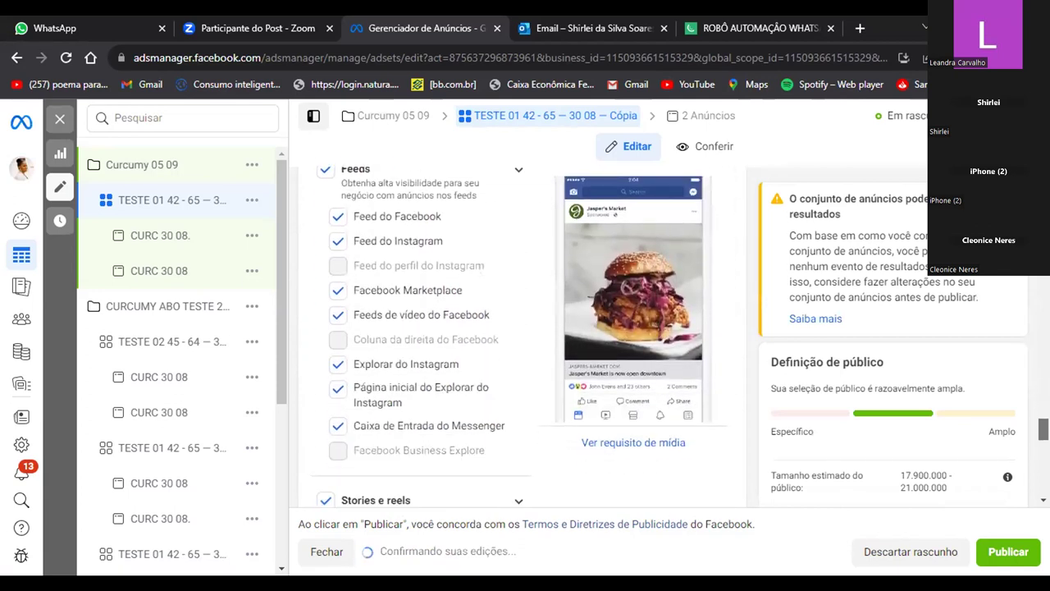
scroll(522, 339, "up", 6)
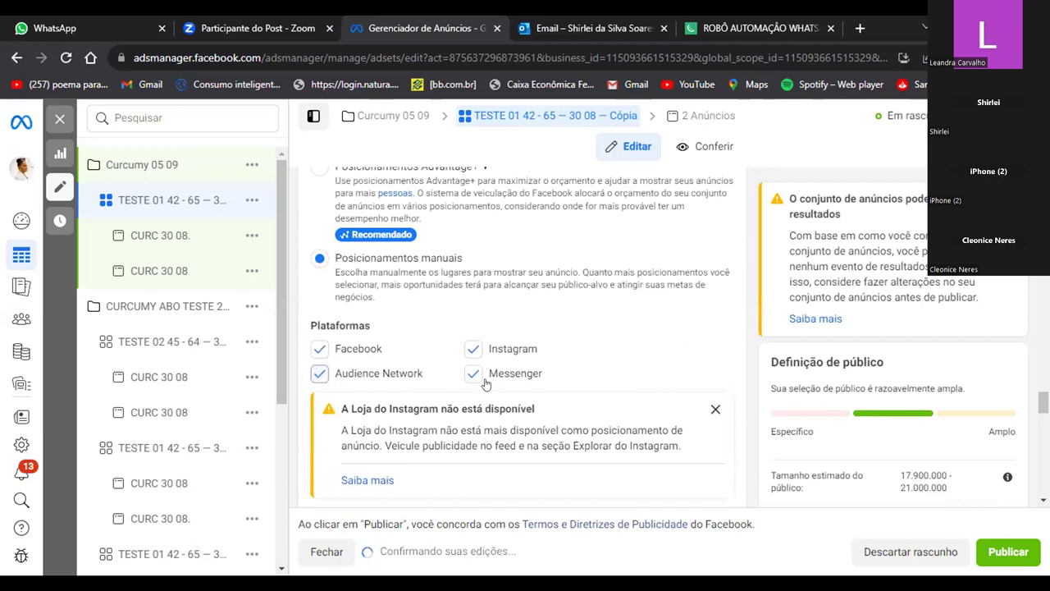
left_click(472, 336)
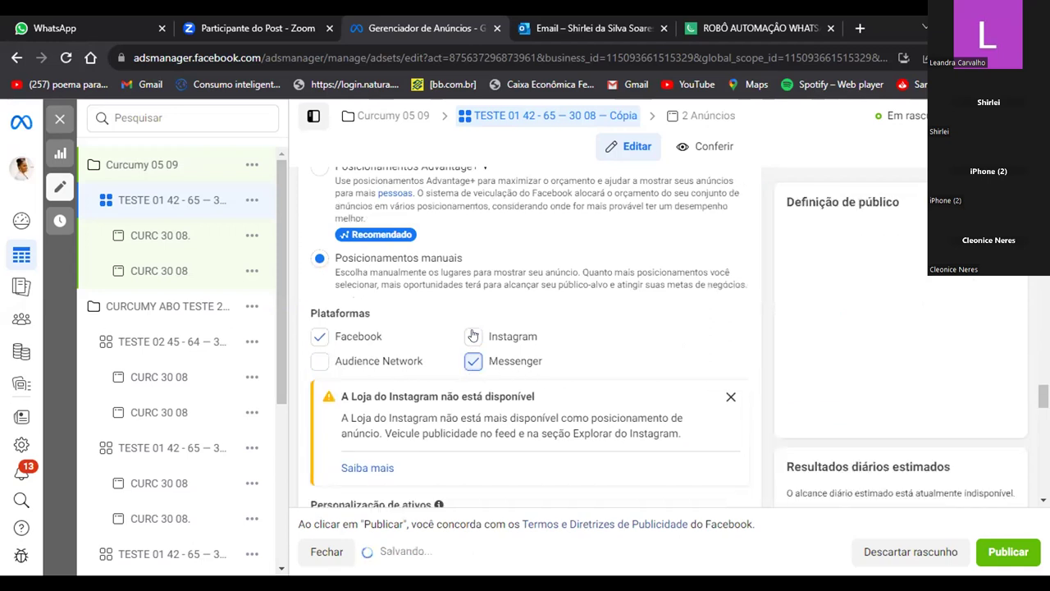
left_click(472, 361)
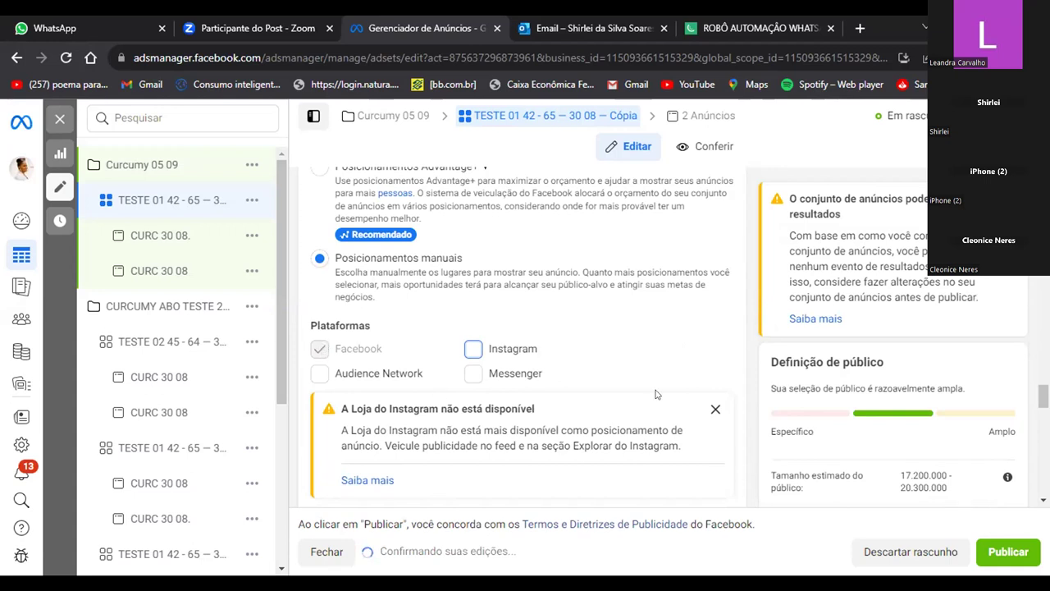
Deselect Facebook Marketplace and Feeds de vídeo do Facebook in the Feeds placements, keeping Feed do Facebook
scroll(640, 320, "down", 1)
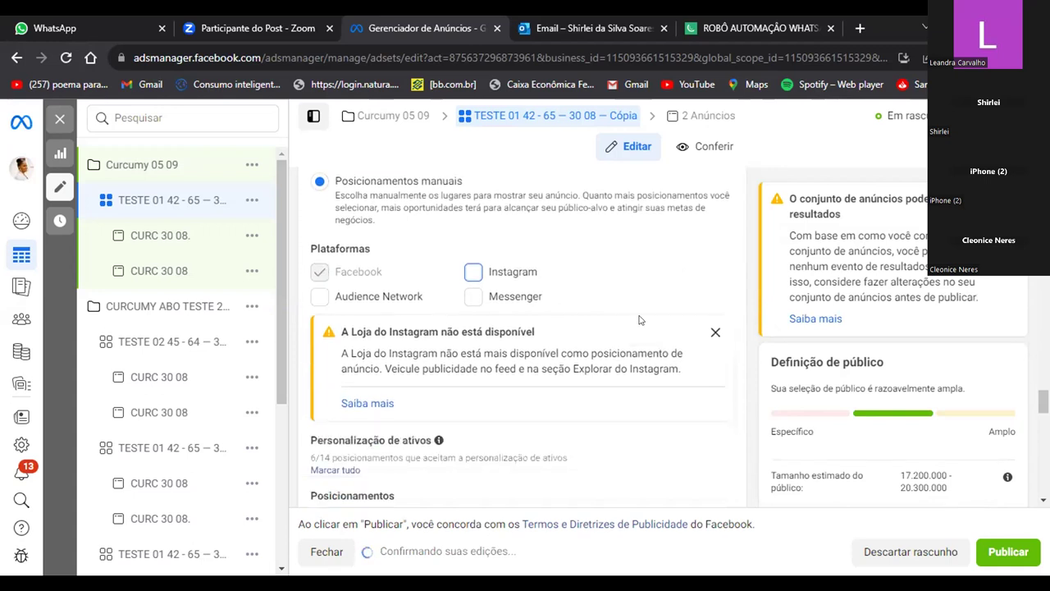
scroll(640, 320, "down", 4)
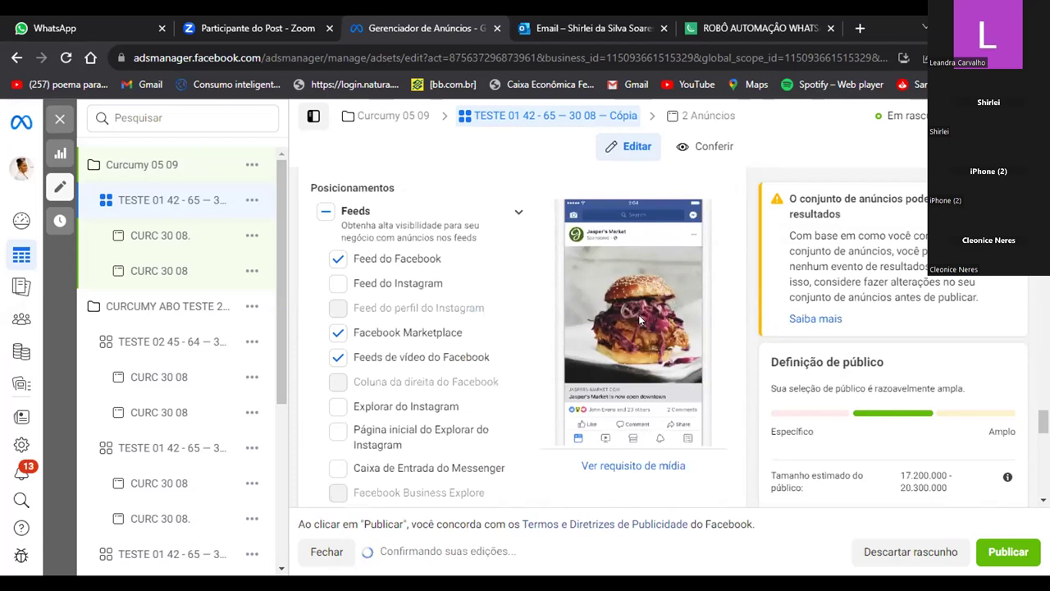
left_click(337, 357)
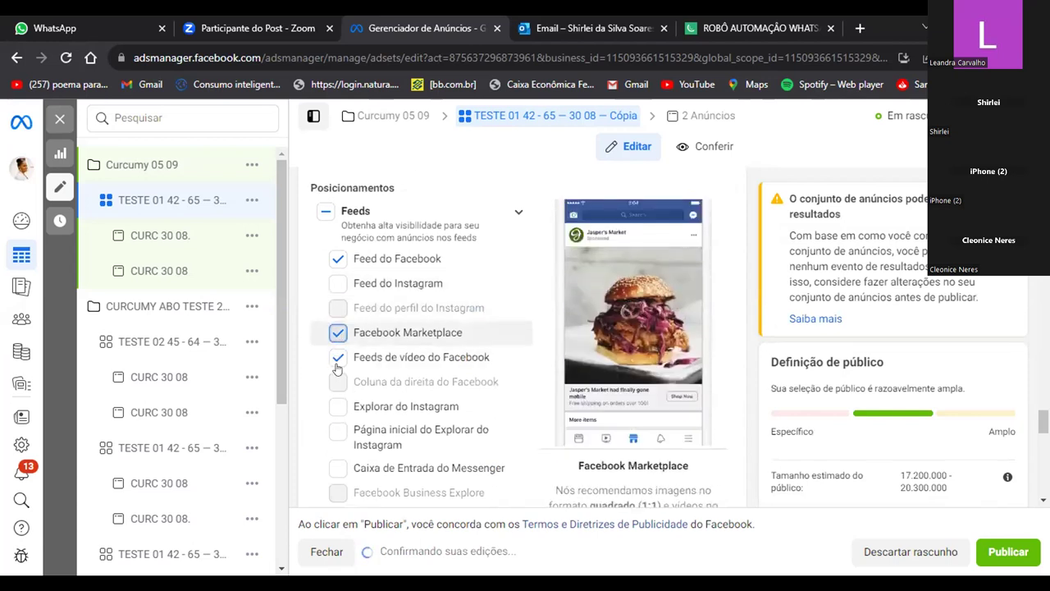
left_click(337, 356)
scroll(462, 422, "down", 1)
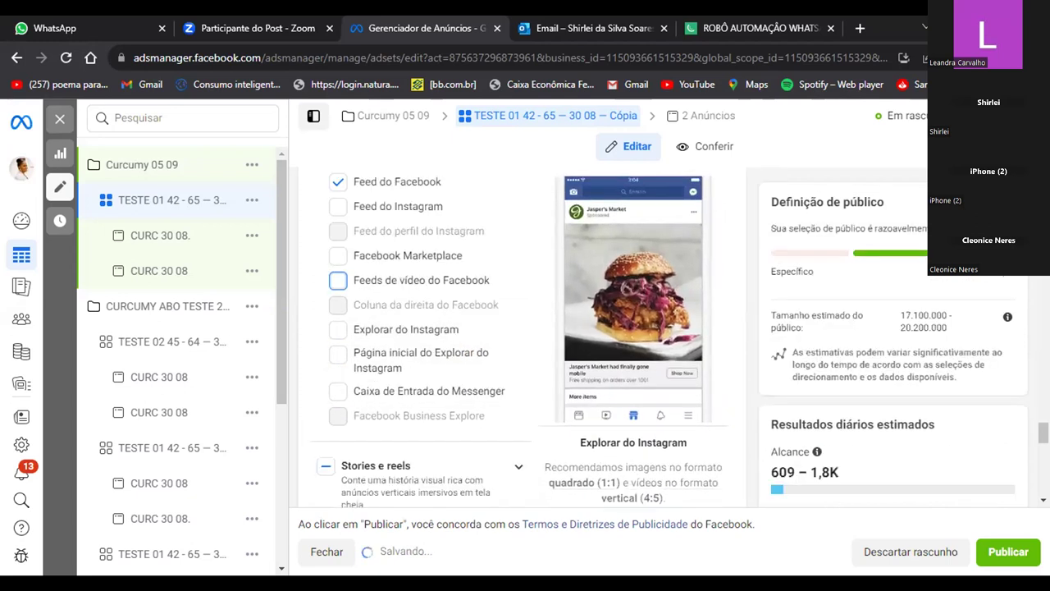
Deselect Facebook Stories and Facebook Reels in the Stories e reels placements
scroll(420, 329, "down", 3)
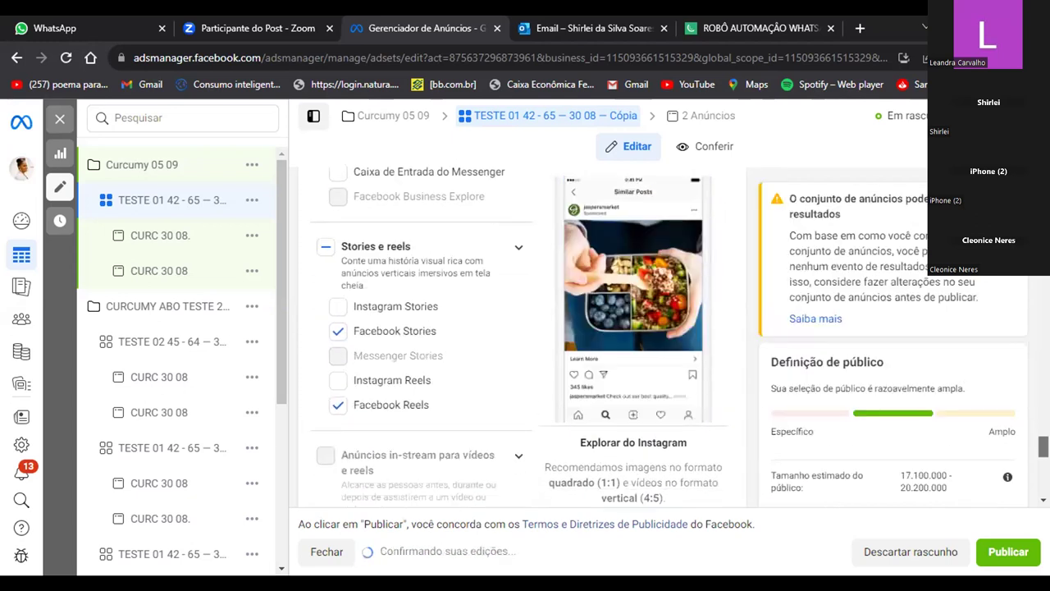
scroll(421, 337, "down", 1)
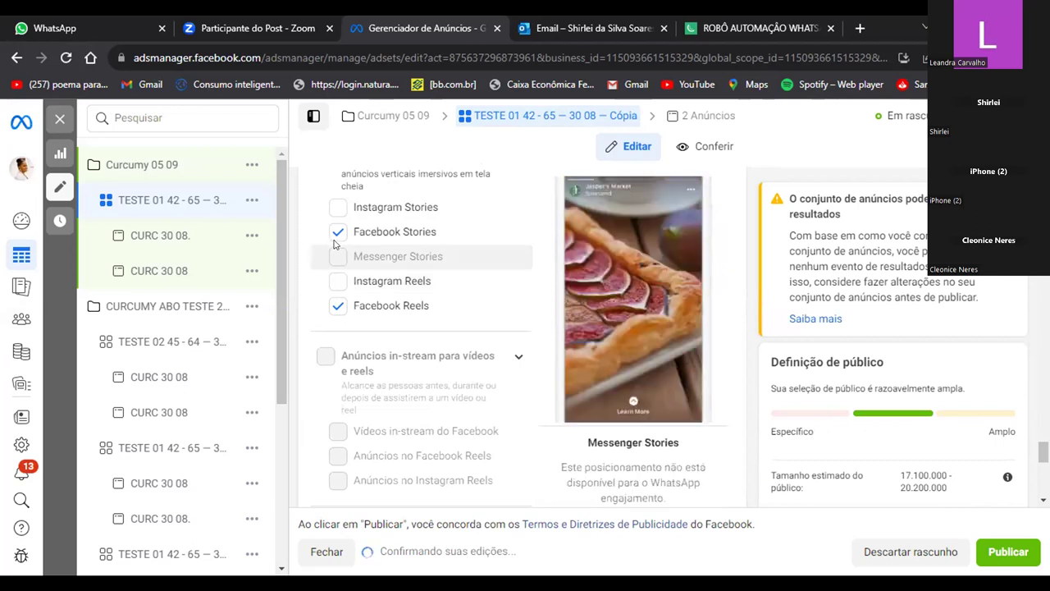
left_click(336, 305)
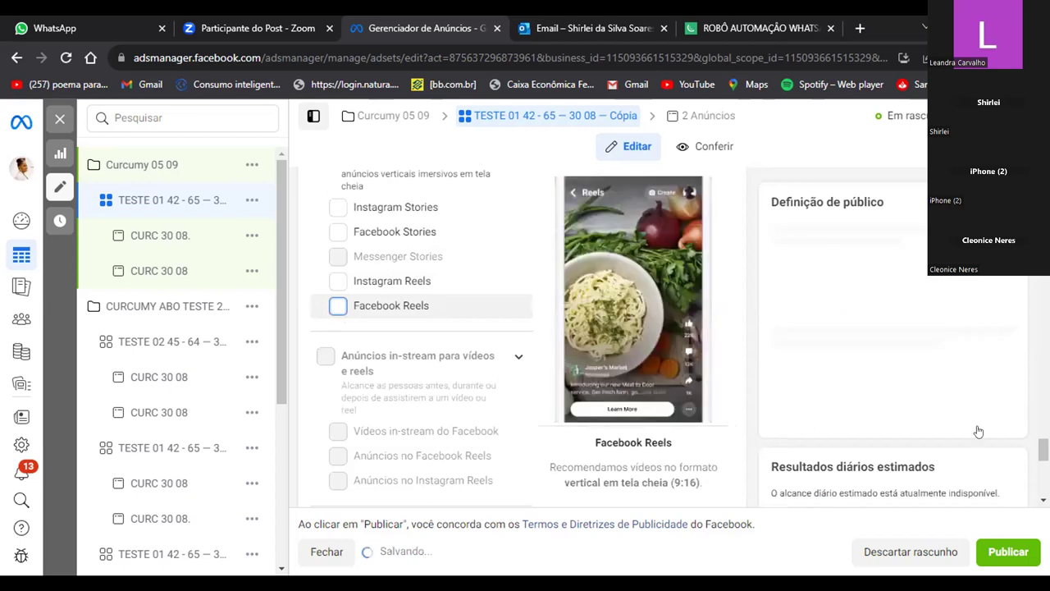
scroll(418, 328, "down", 2)
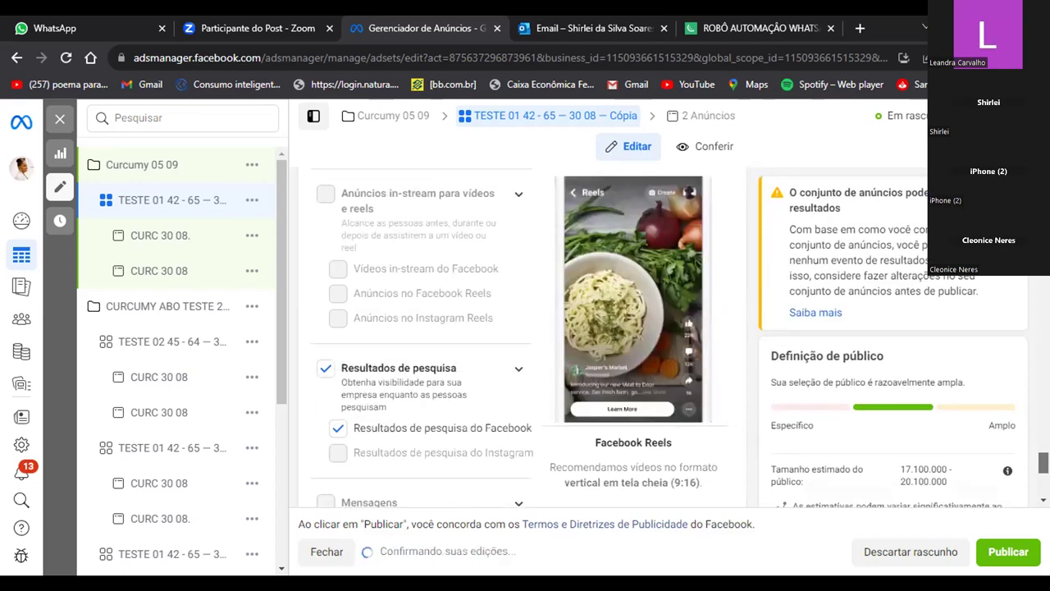
Deselect Resultados de pesquisa do Facebook in the ad set's search results placements
scroll(517, 337, "up", 8)
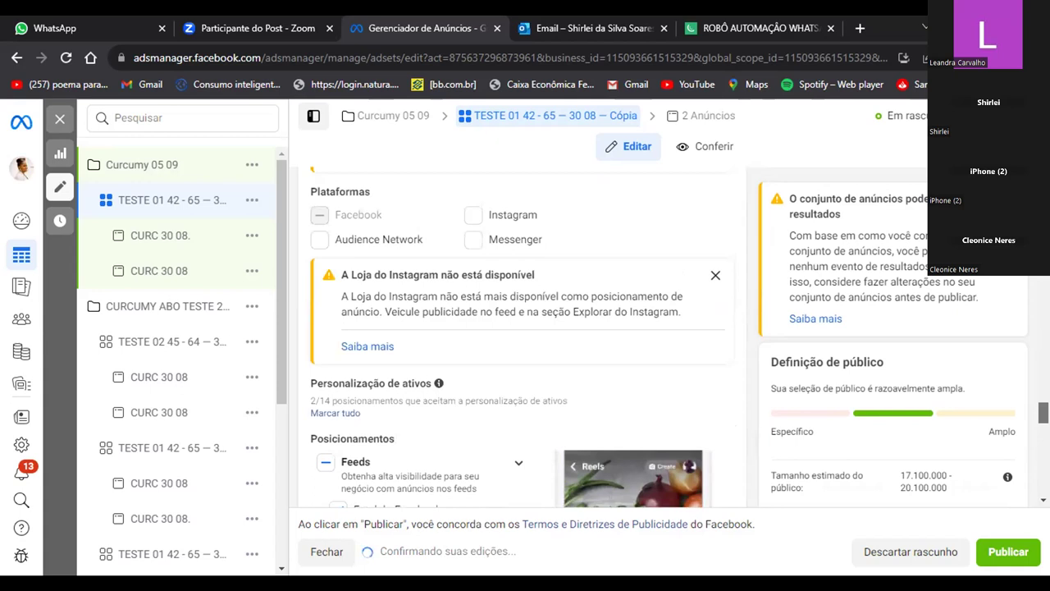
scroll(521, 328, "up", 2)
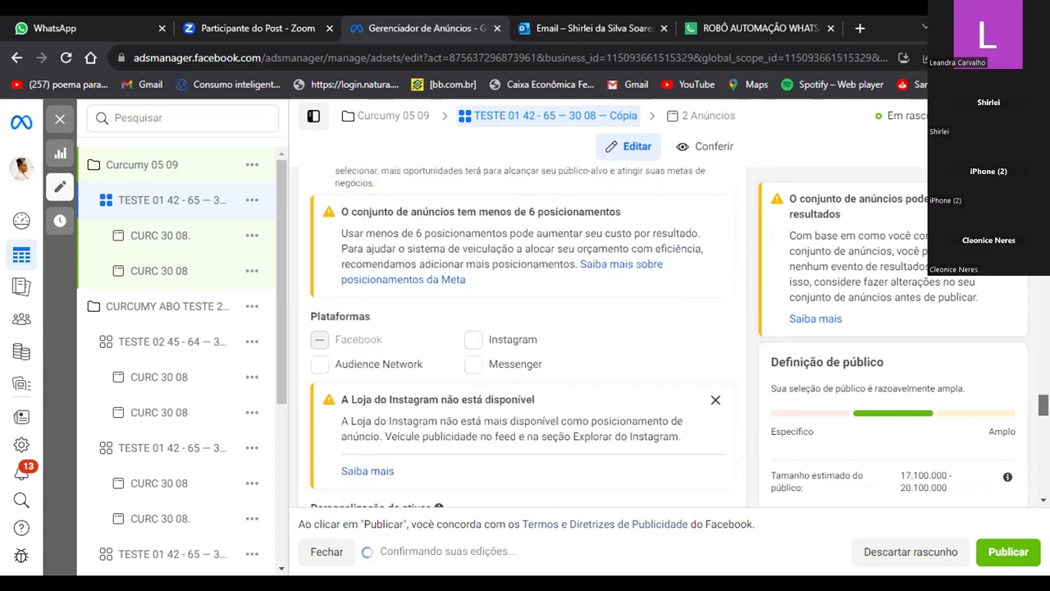
scroll(525, 336, "down", 10)
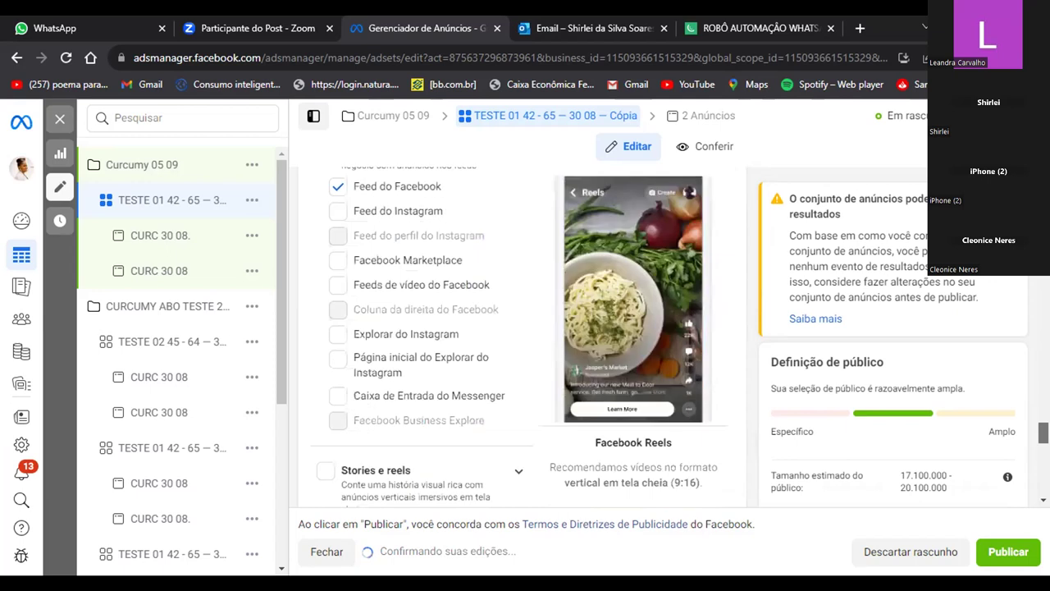
scroll(525, 336, "down", 1)
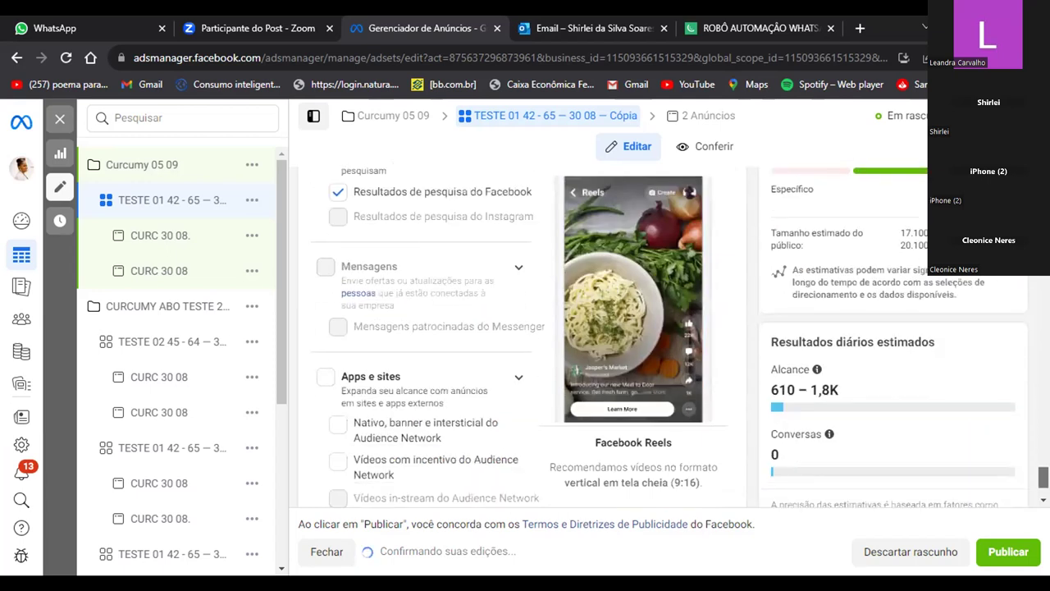
left_click(337, 192)
scroll(337, 192, "down", 2)
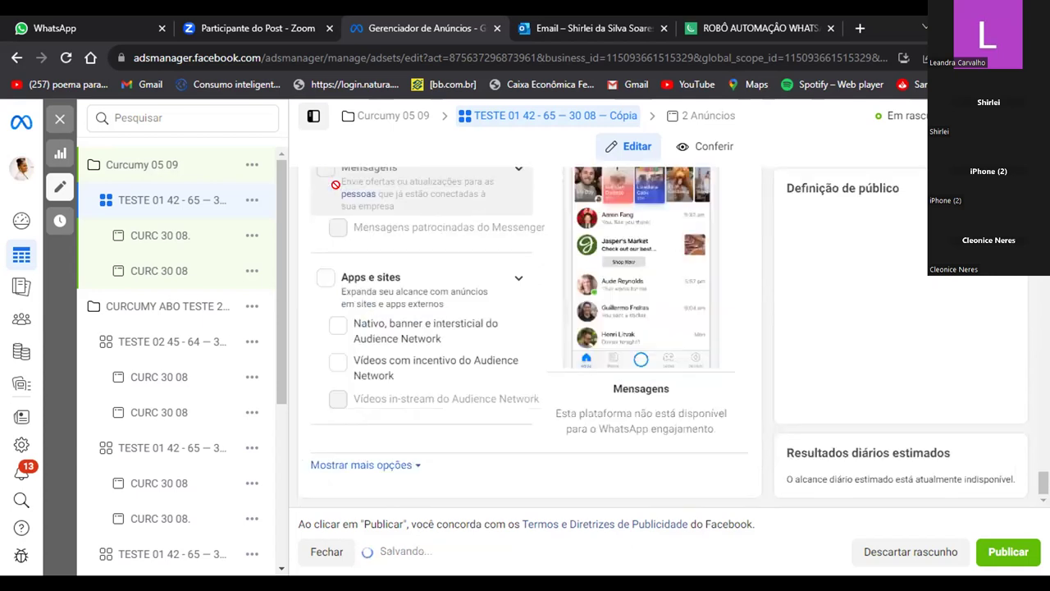
scroll(522, 337, "up", 8)
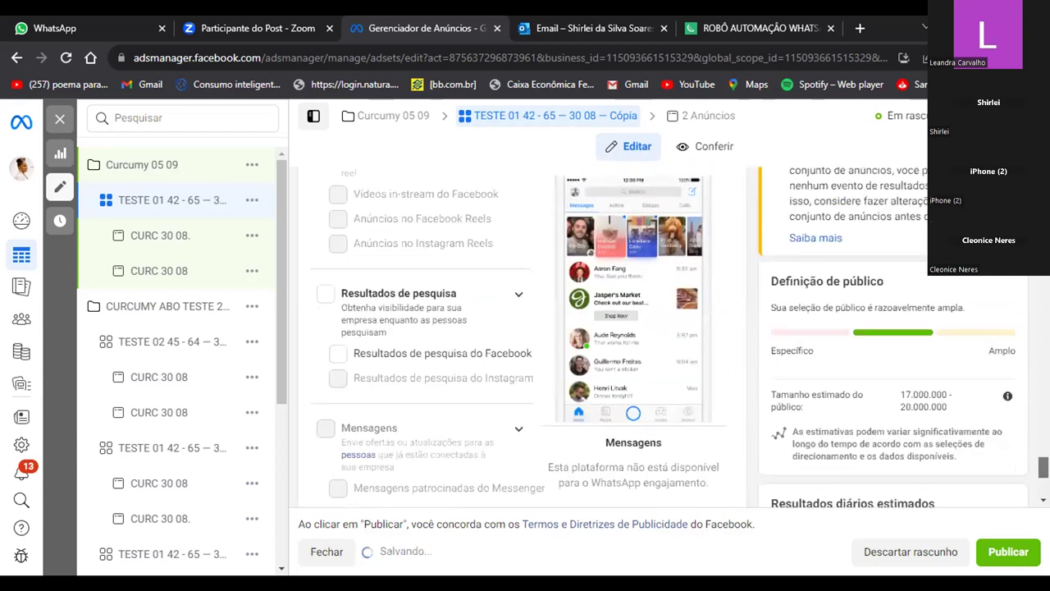
scroll(522, 336, "up", 3)
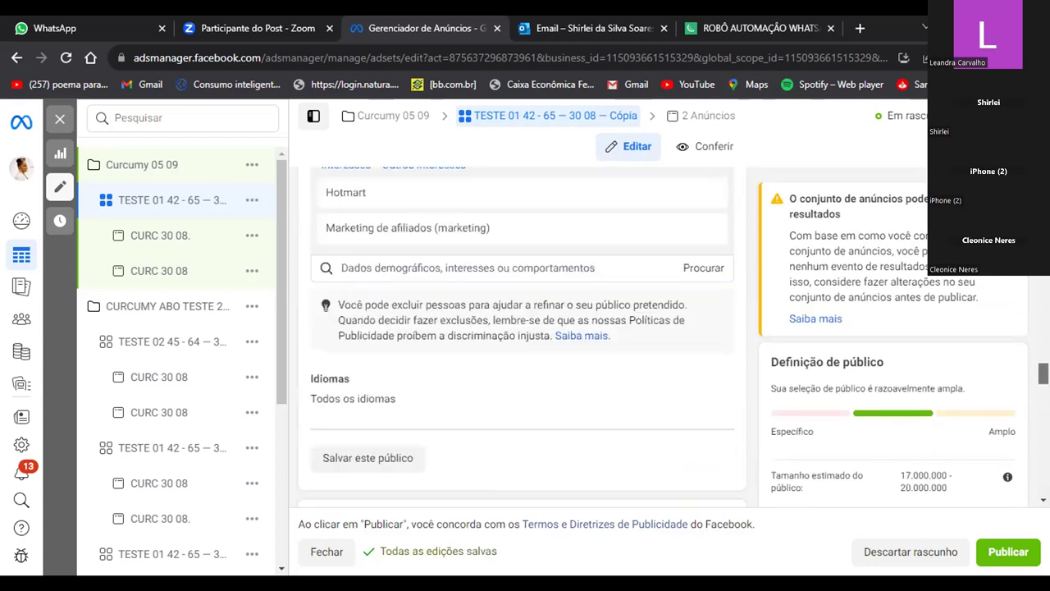
scroll(522, 337, "down", 3)
scroll(522, 337, "up", 8)
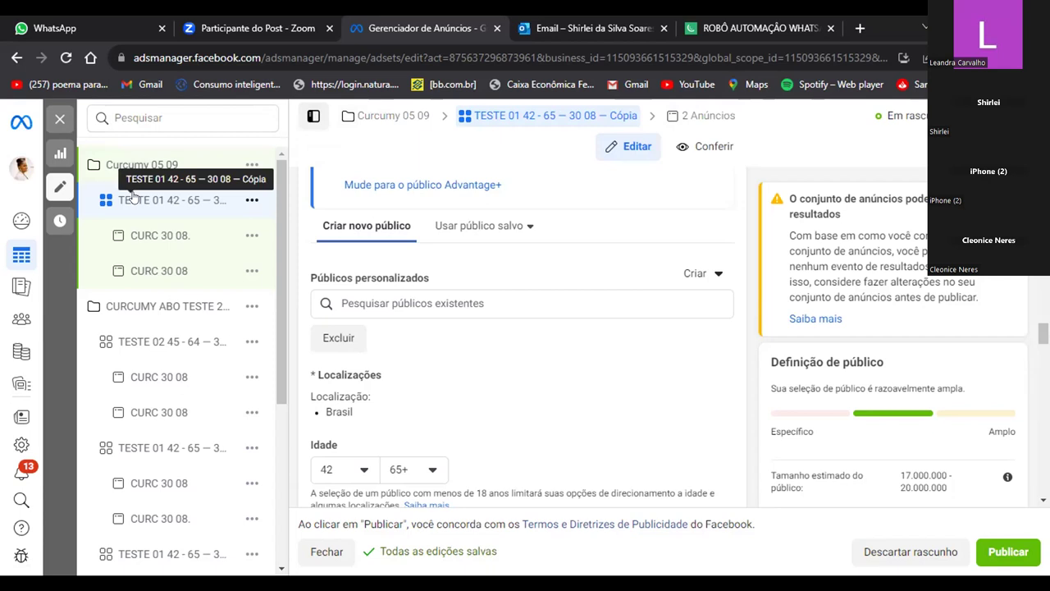
Open the ad CURC 30 08. in the copied ad set and remove the media from its creative
left_click(252, 238)
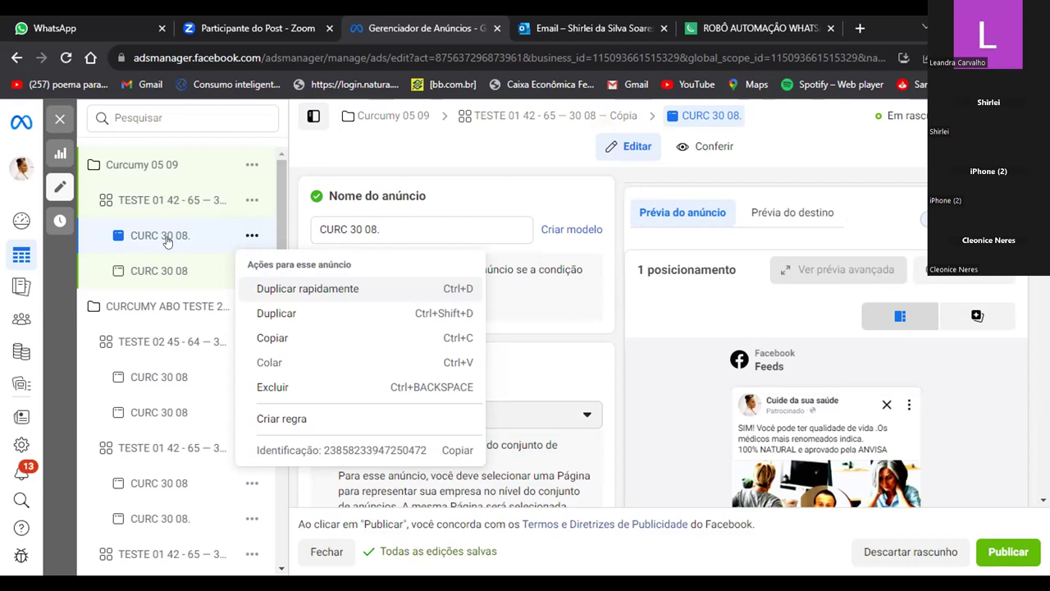
left_click(459, 196)
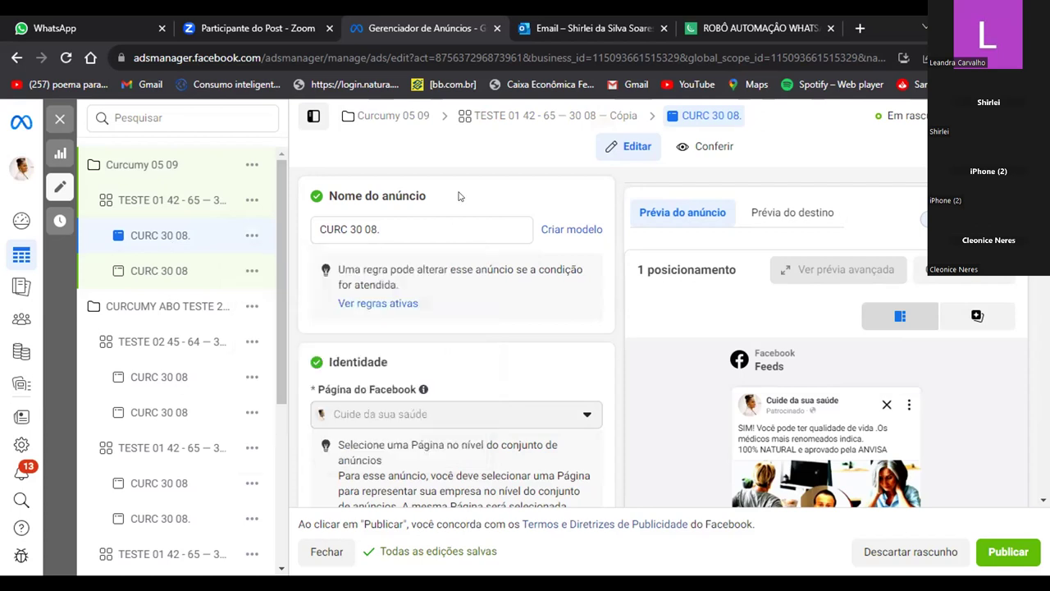
scroll(525, 378, "down", 2)
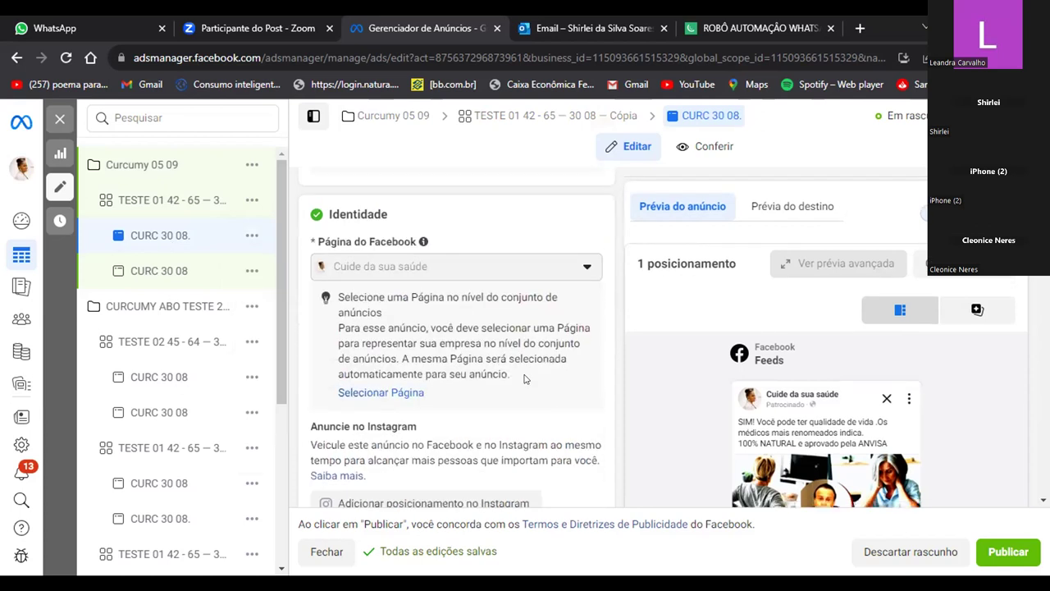
scroll(525, 378, "down", 5)
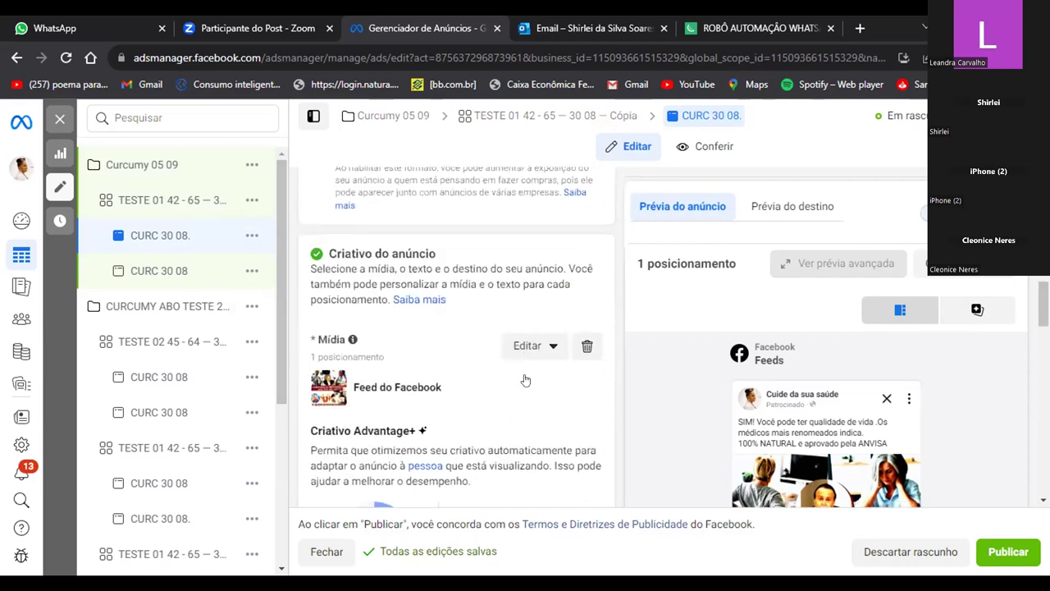
scroll(525, 380, "down", 1)
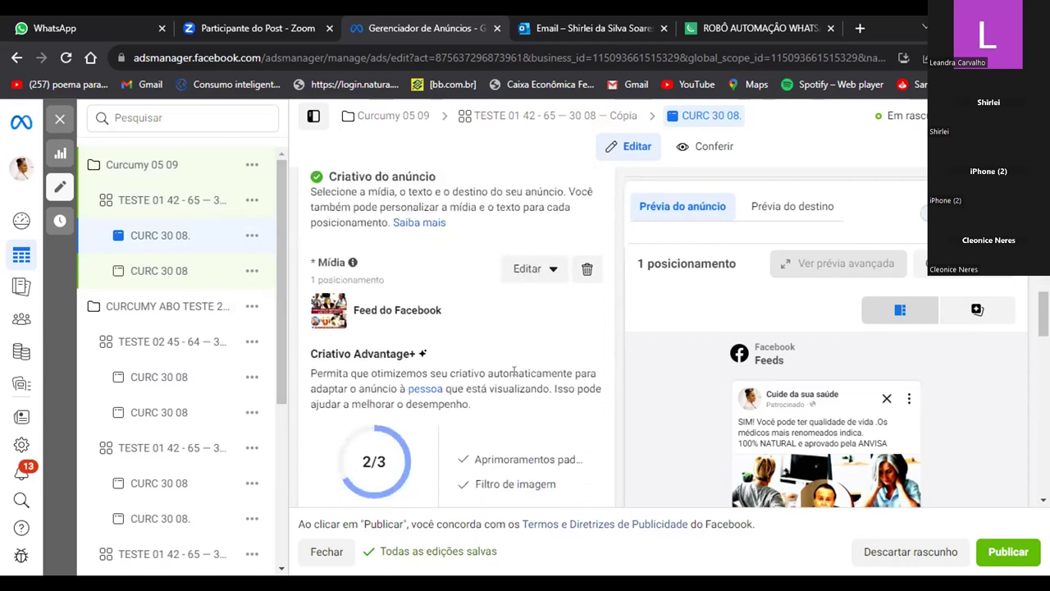
left_click(585, 271)
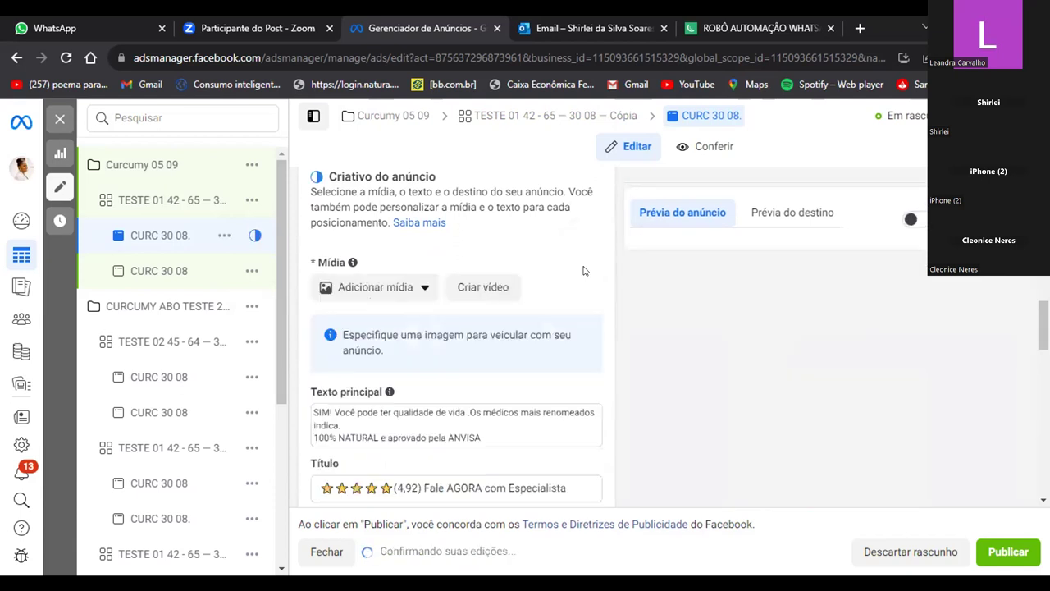
Open the video of the second ad, CURC 30 08, for editing and switch its thumbnail to Manual
mouse_move(390, 387)
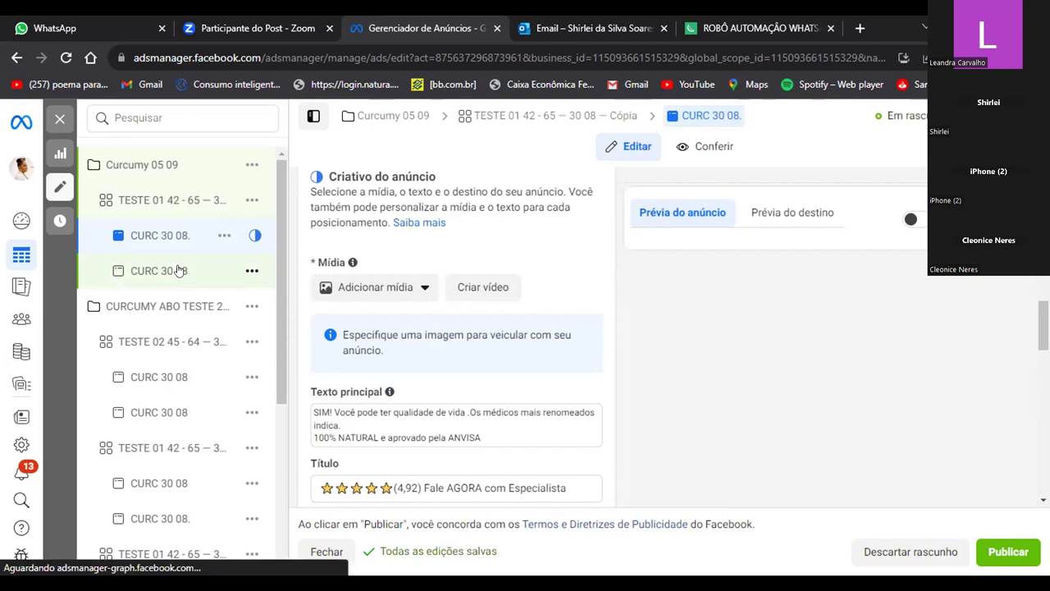
left_click(180, 270)
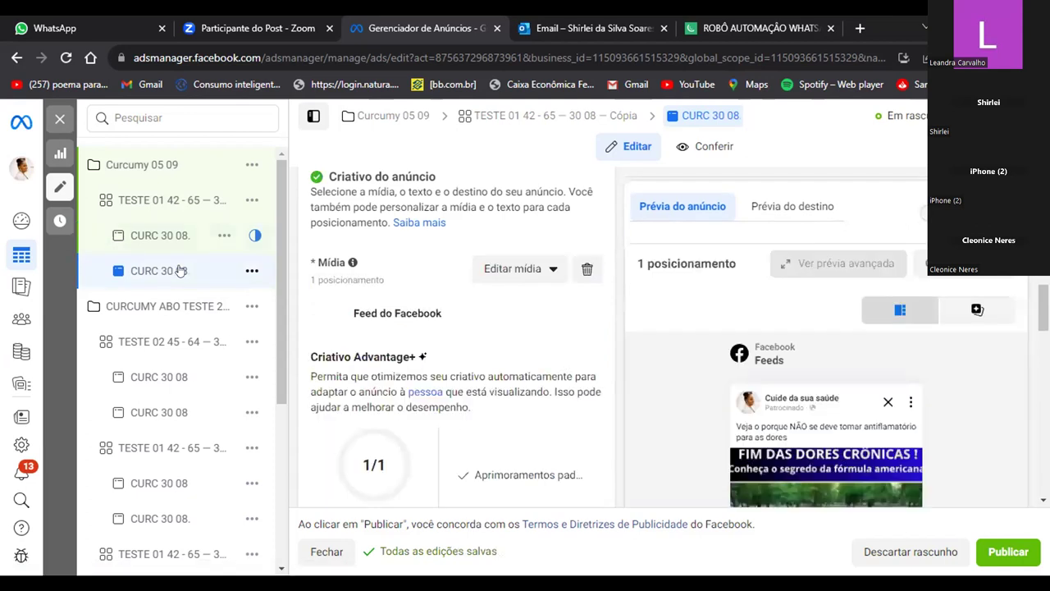
scroll(458, 306, "down", 5)
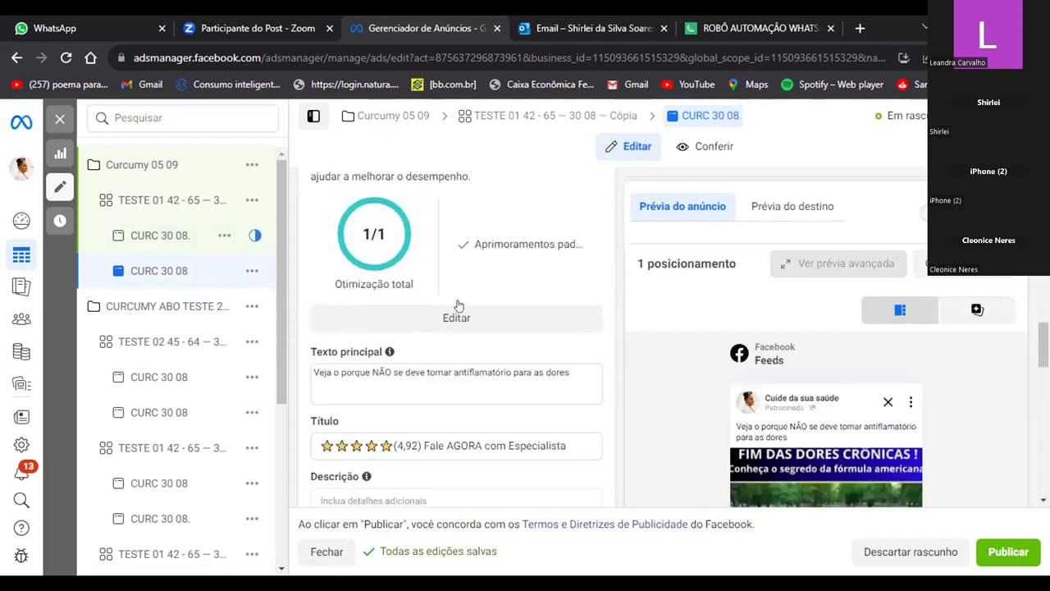
scroll(458, 306, "up", 2)
scroll(458, 304, "up", 4)
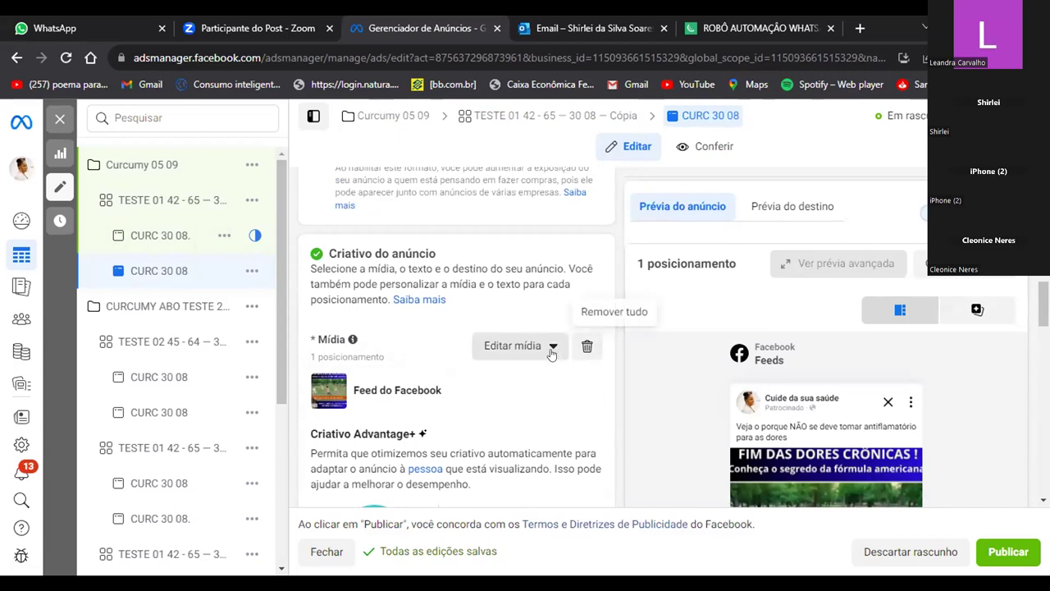
left_click(526, 348)
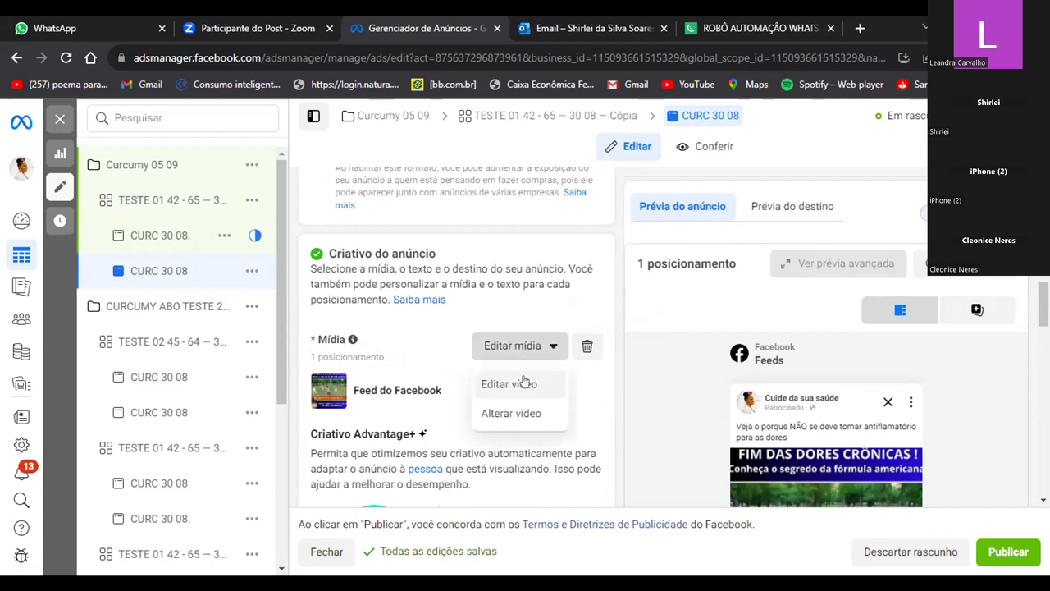
left_click(523, 383)
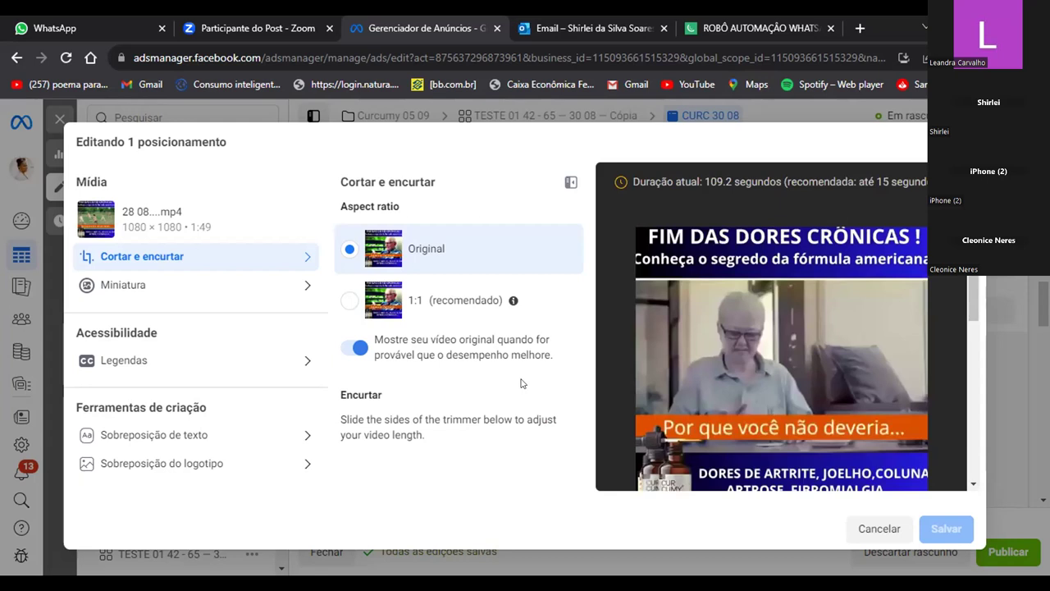
left_click(119, 285)
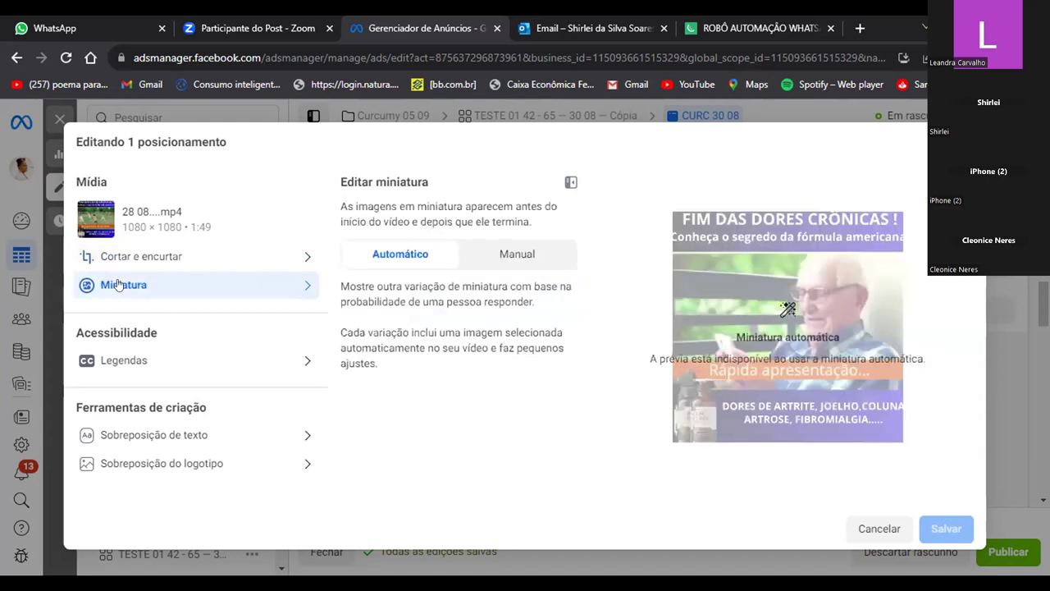
left_click(487, 255)
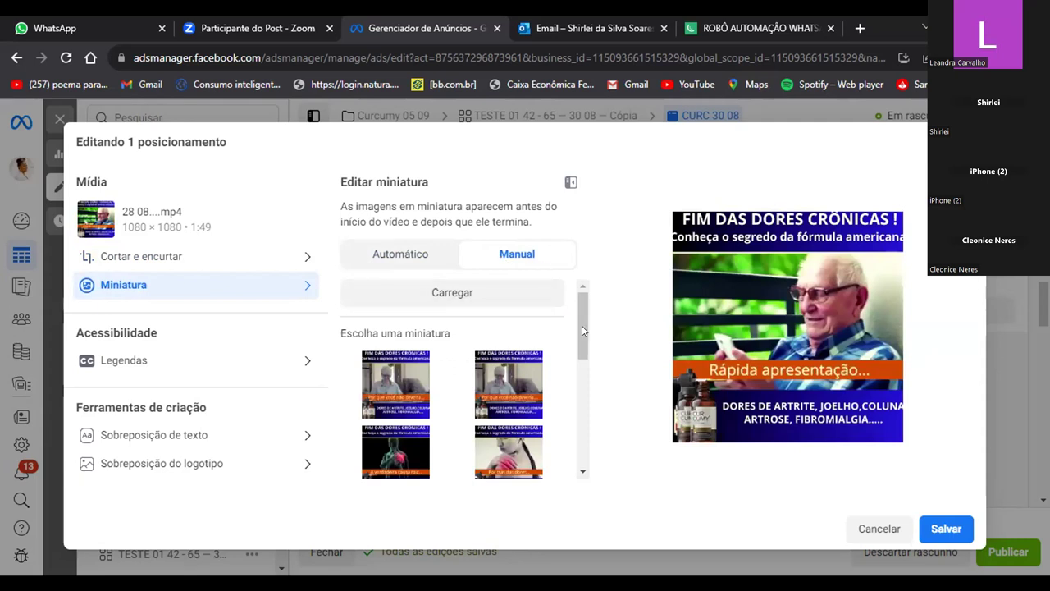
Choose the "Só que faça isso agora.." frame as the video's thumbnail and save the media edit
left_click_drag(584, 329, 580, 367)
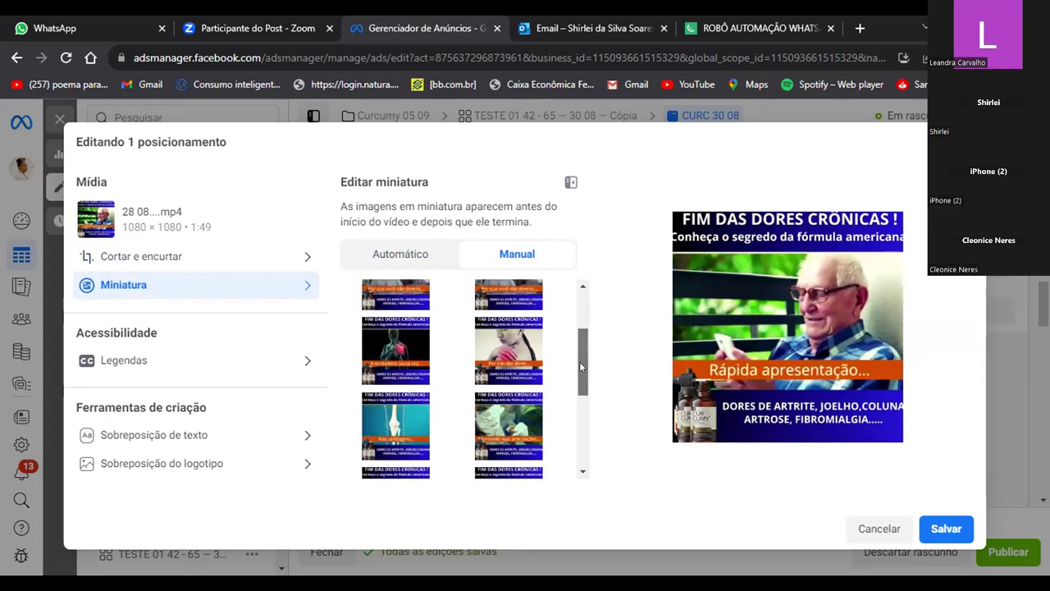
scroll(580, 361, "up", 1)
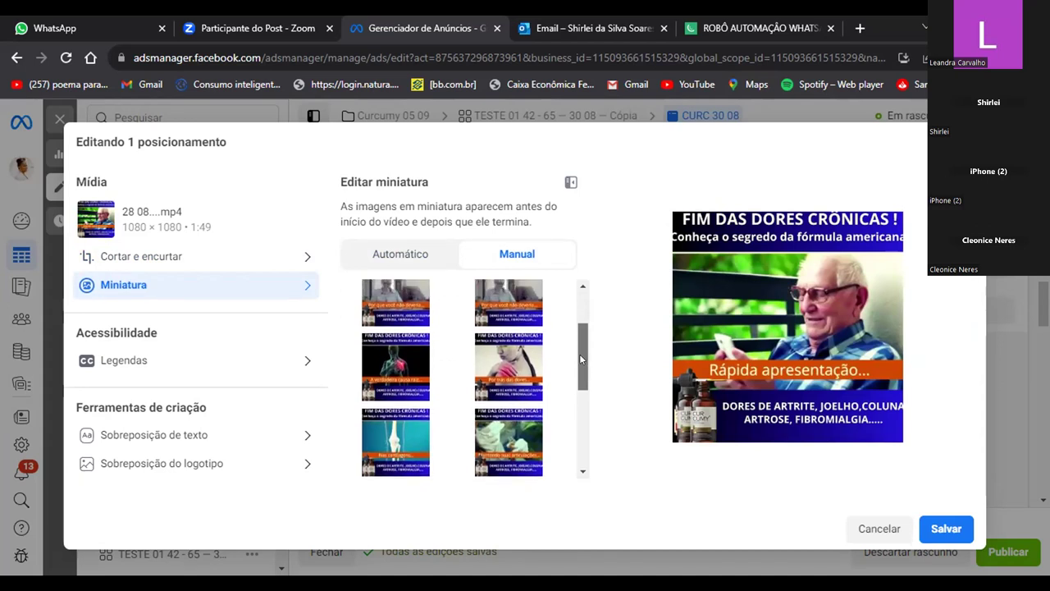
left_click(505, 343)
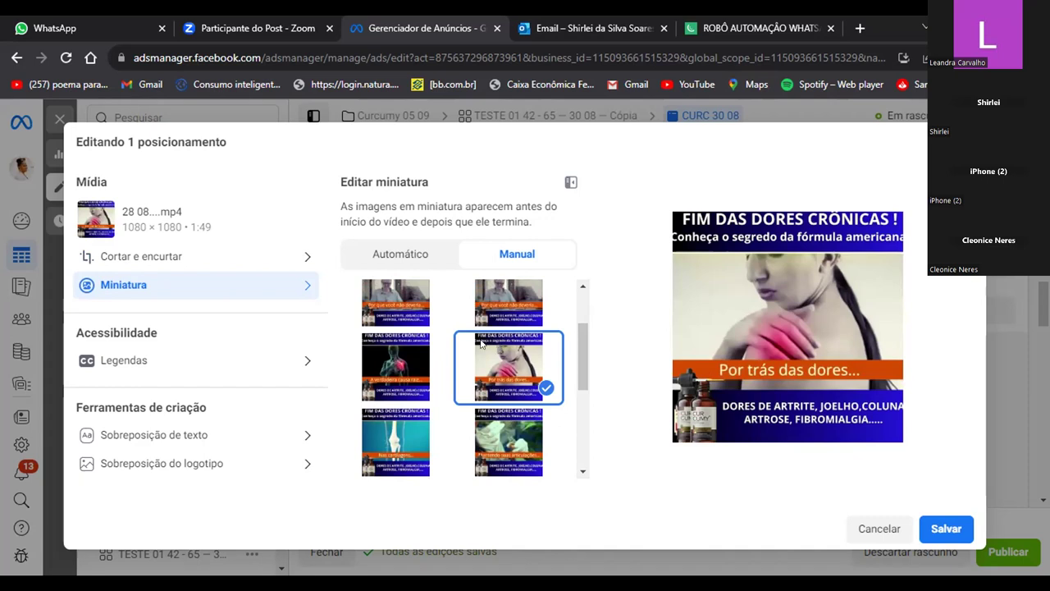
left_click_drag(583, 370, 581, 446)
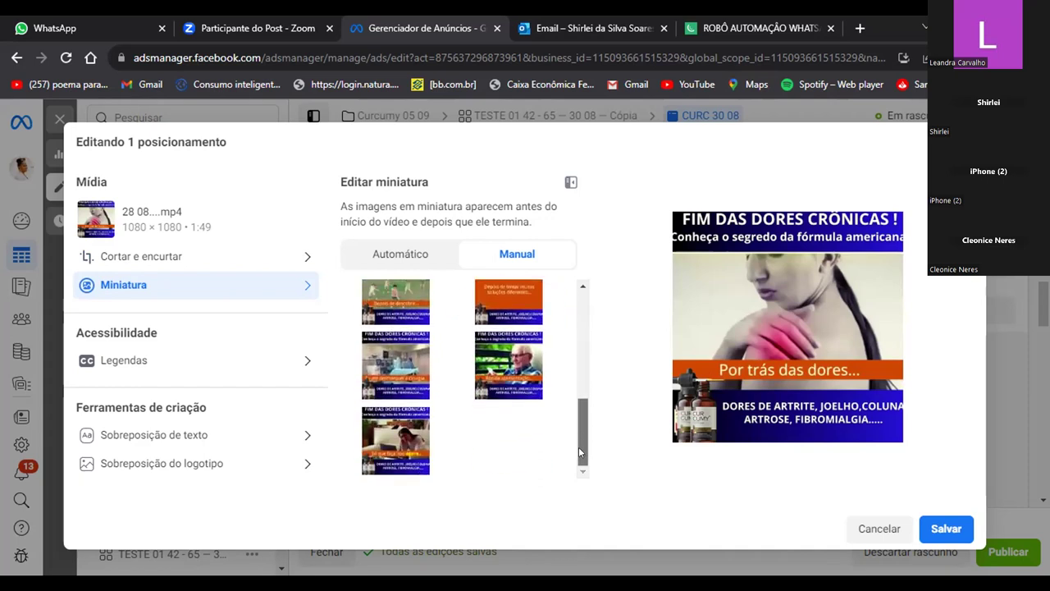
left_click(400, 451)
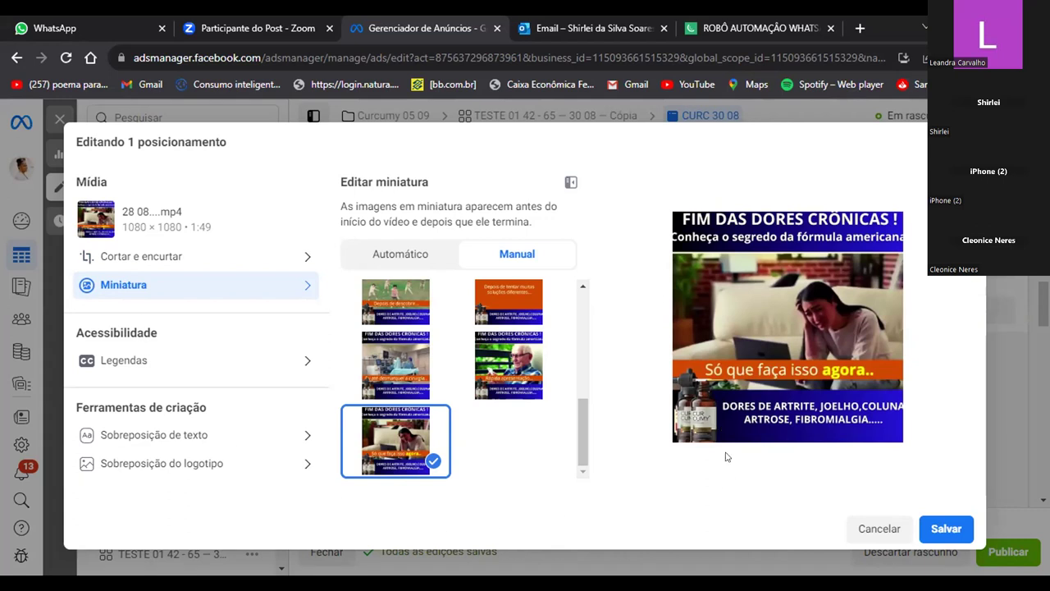
left_click(948, 528)
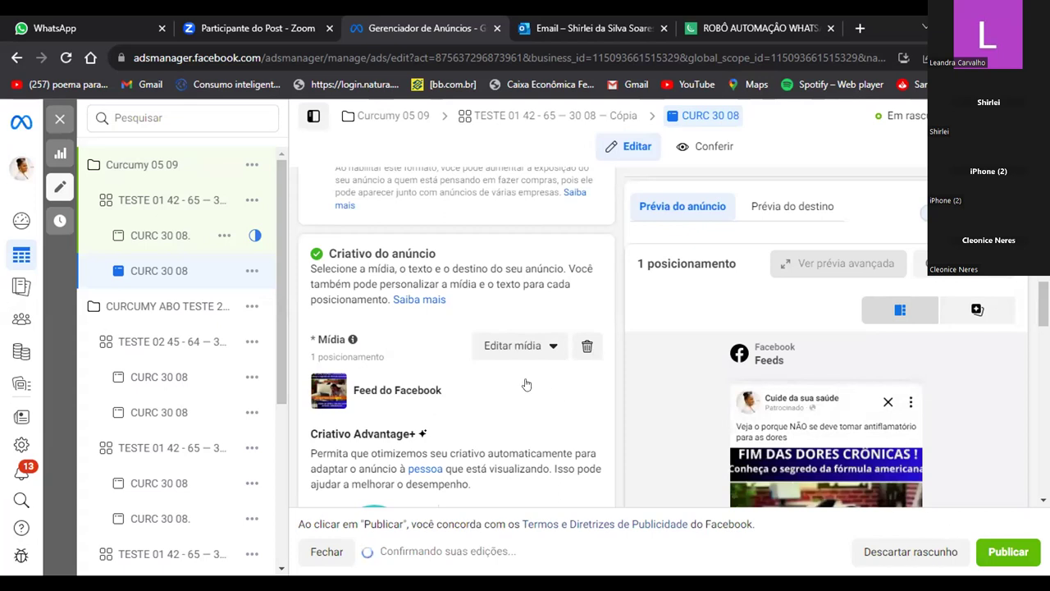
scroll(526, 384, "down", 2)
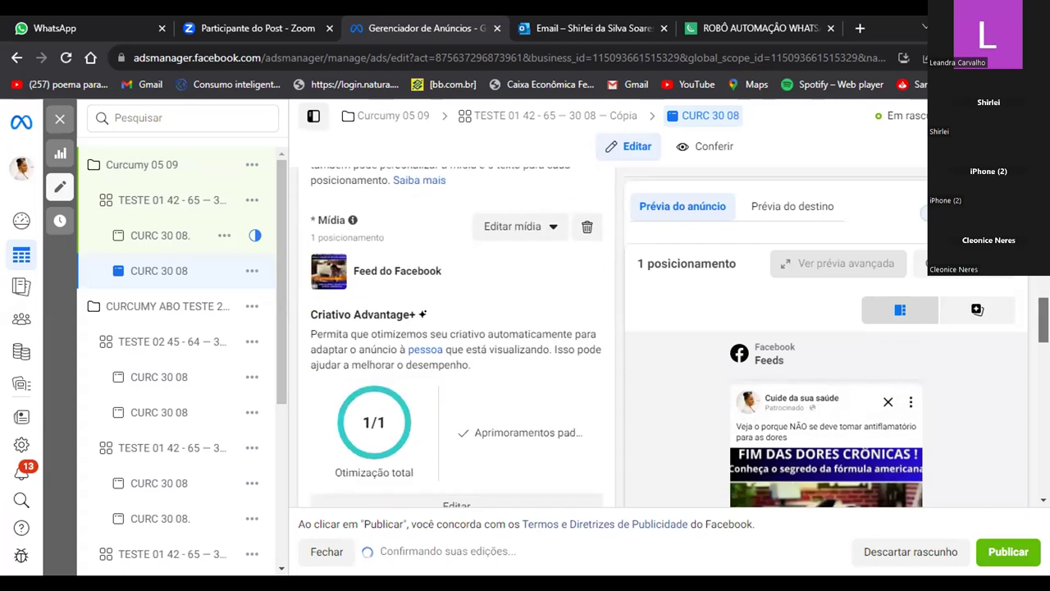
scroll(457, 344, "down", 1)
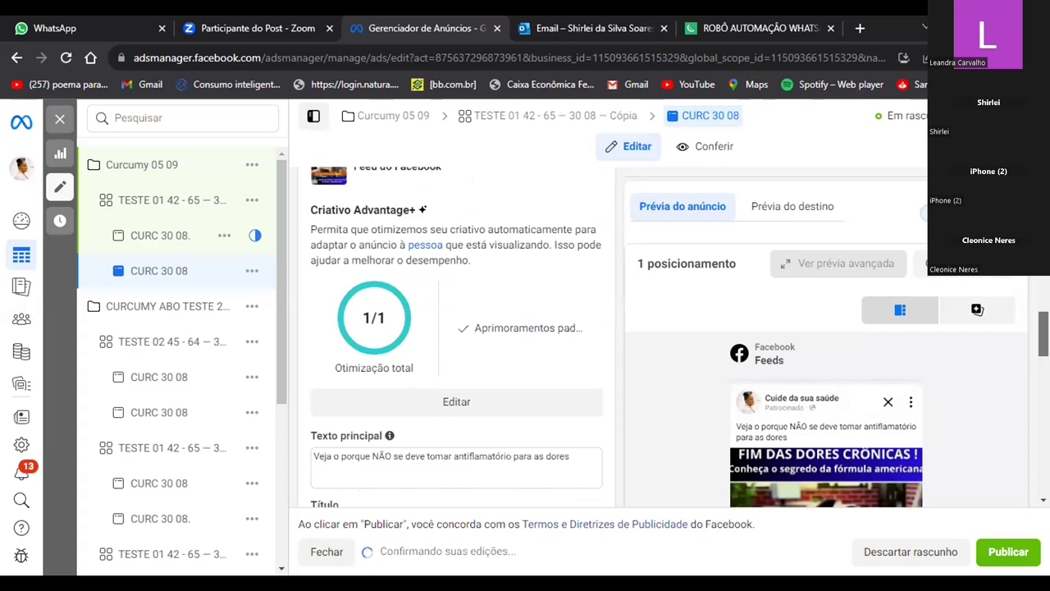
scroll(457, 345, "up", 1)
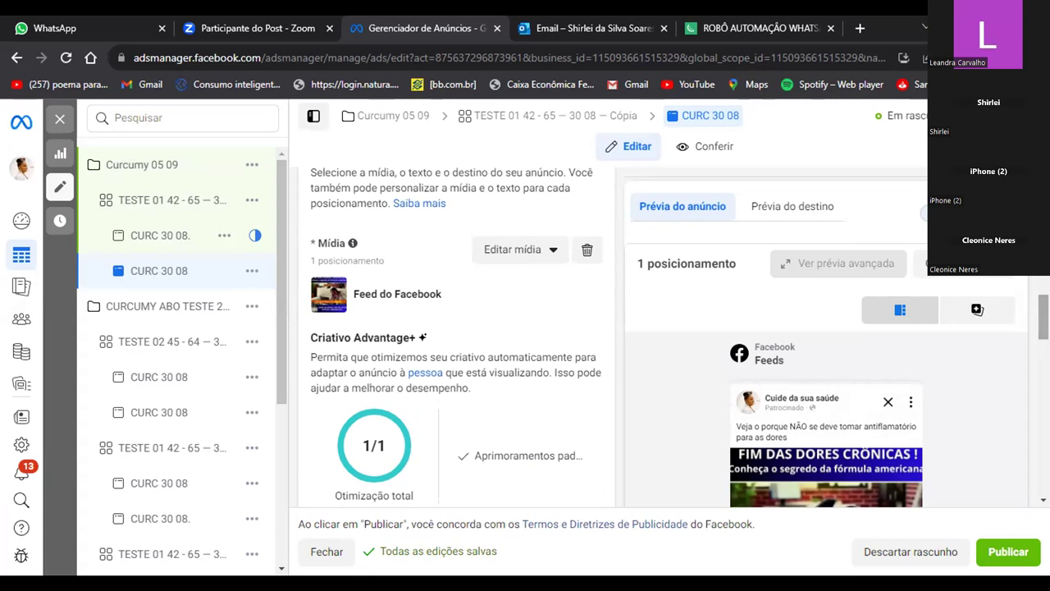
left_click(246, 198)
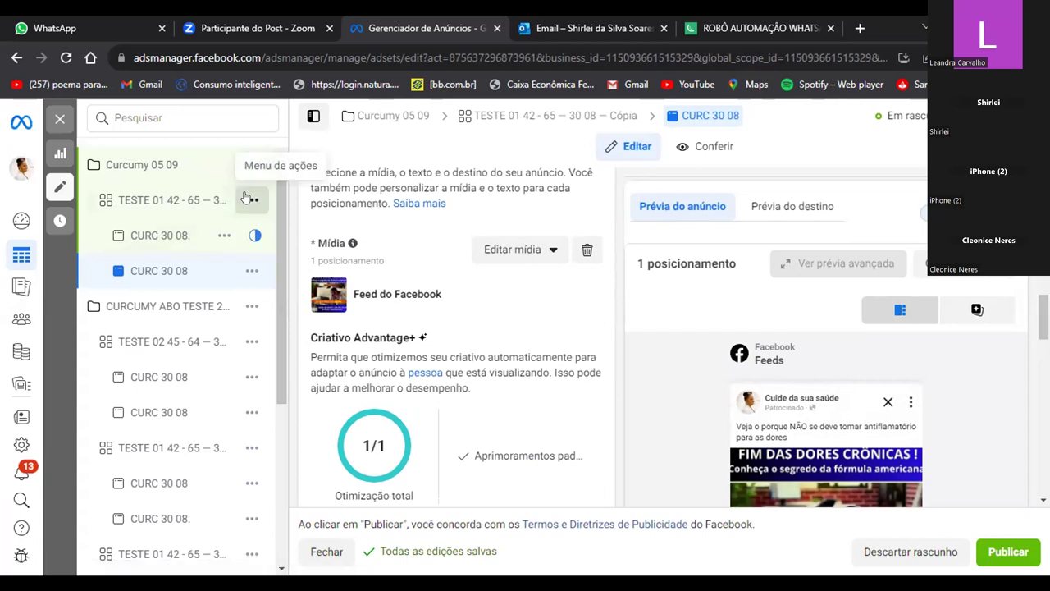
left_click(248, 199)
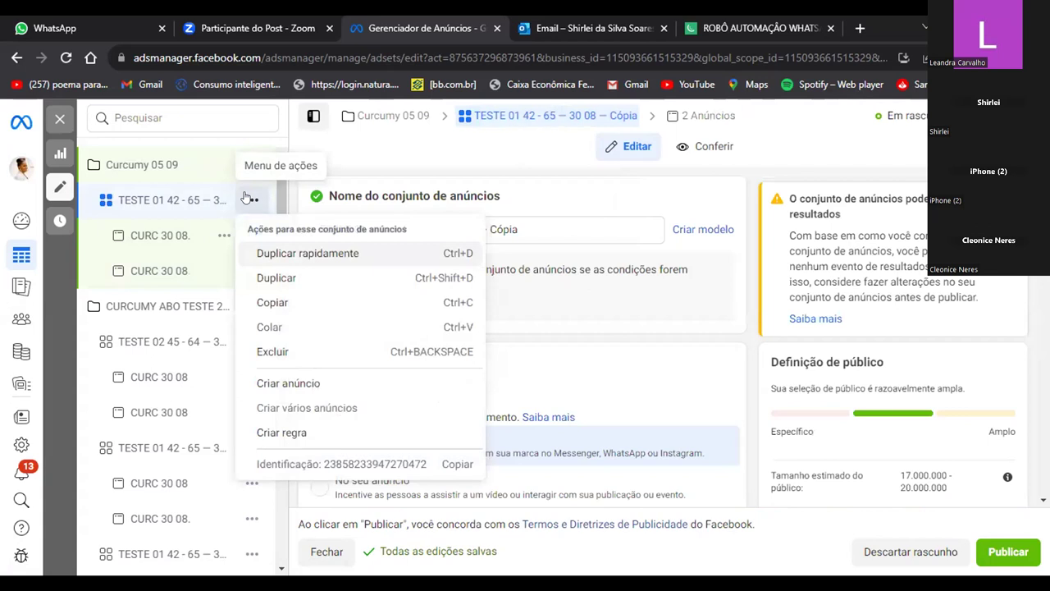
left_click(268, 278)
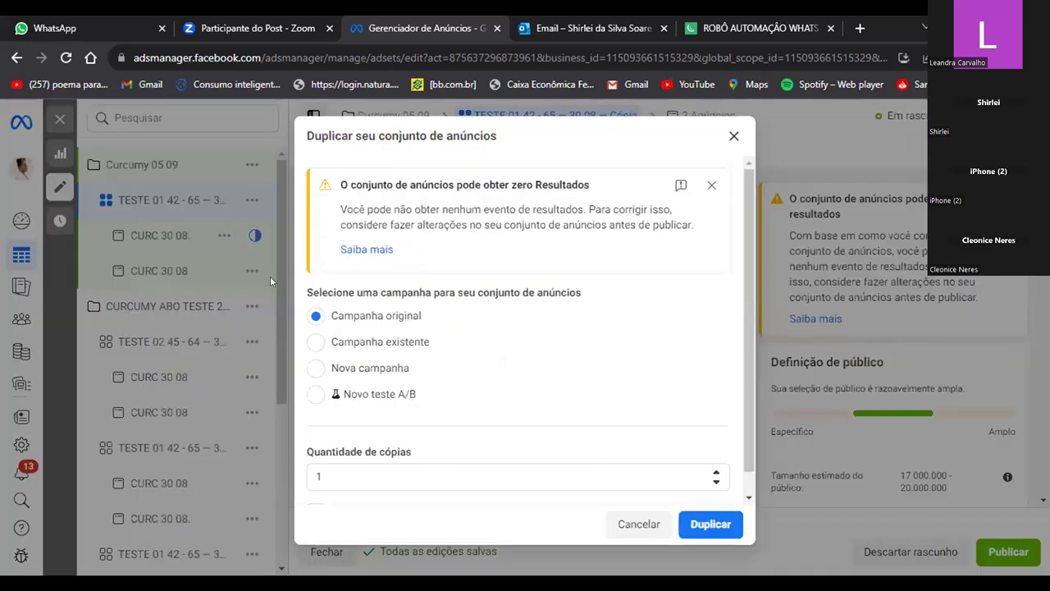
left_click(714, 473)
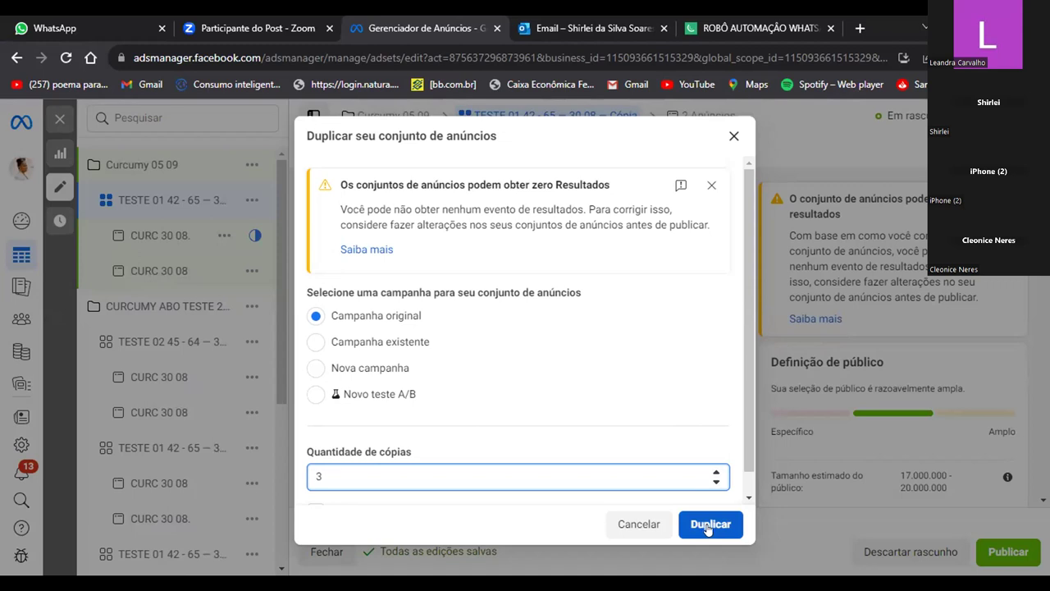
left_click(734, 137)
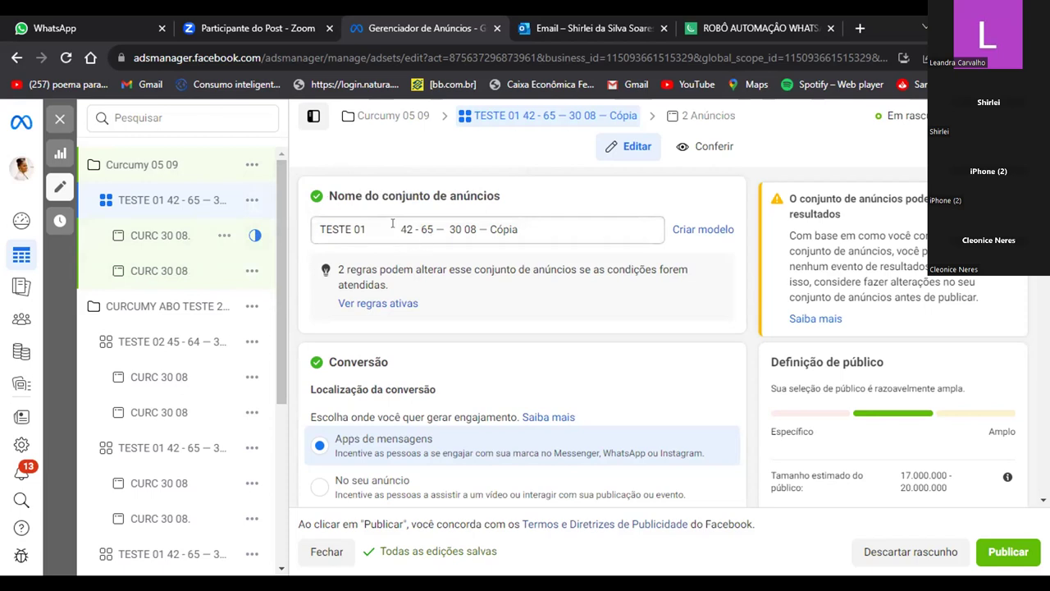
Examine the identity and setup sections of both CURC 30 08 ads in the copied TESTE 01 ad set
left_click(167, 271)
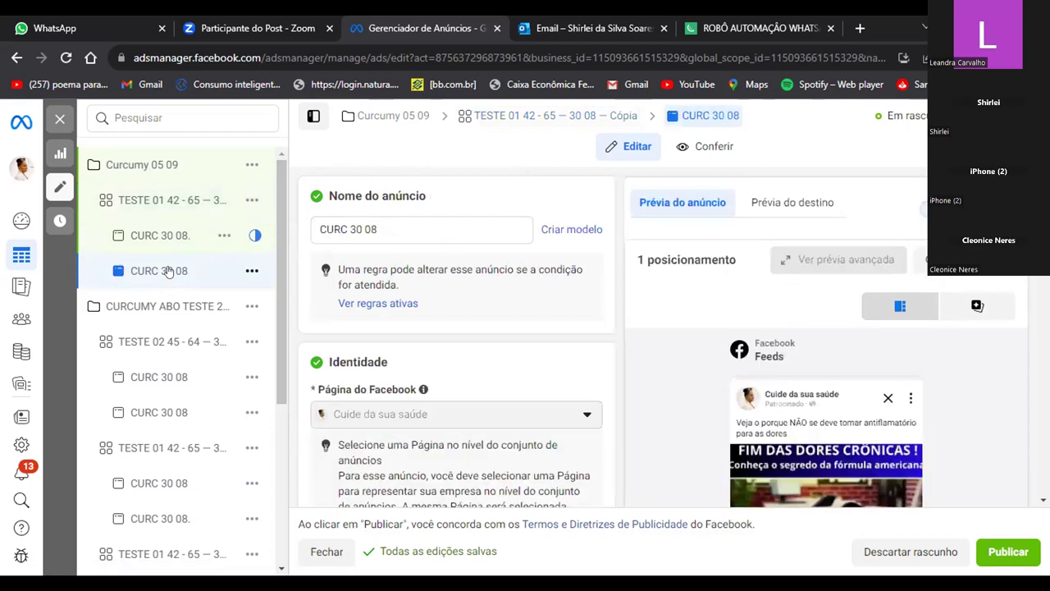
scroll(462, 321, "down", 3)
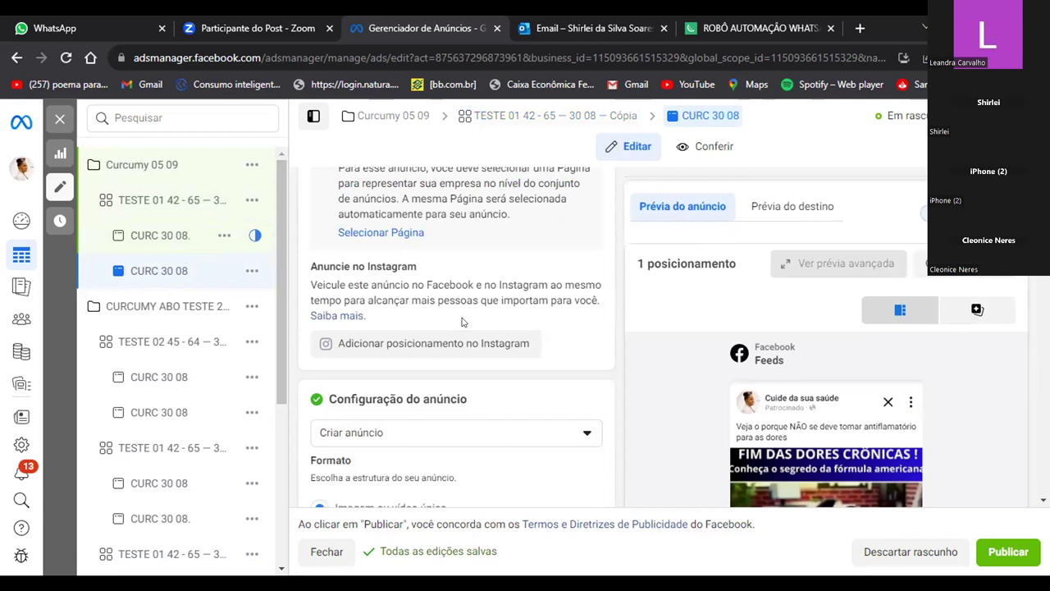
scroll(462, 322, "down", 1)
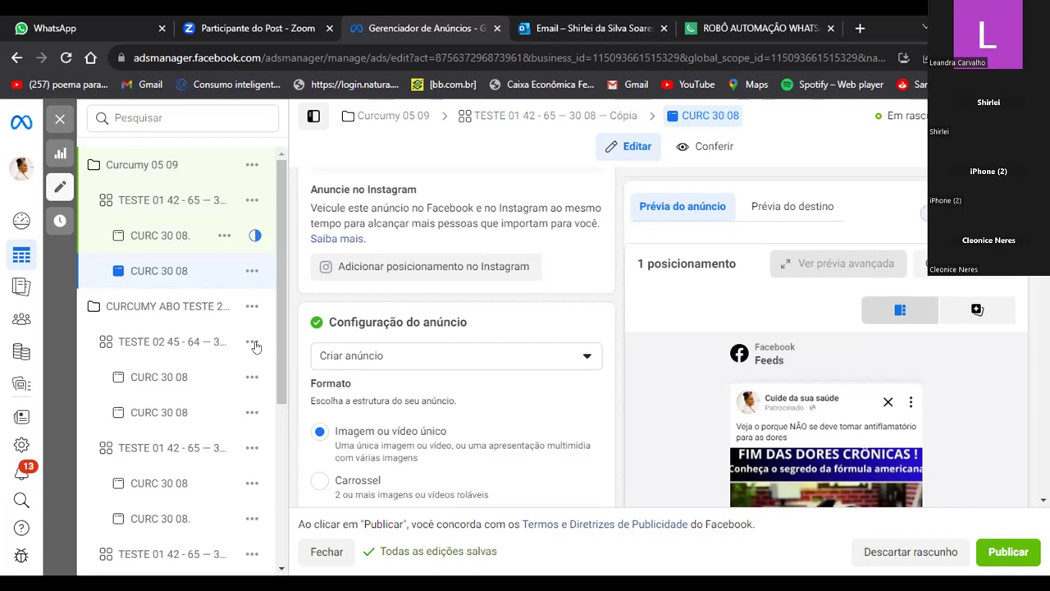
left_click(156, 238)
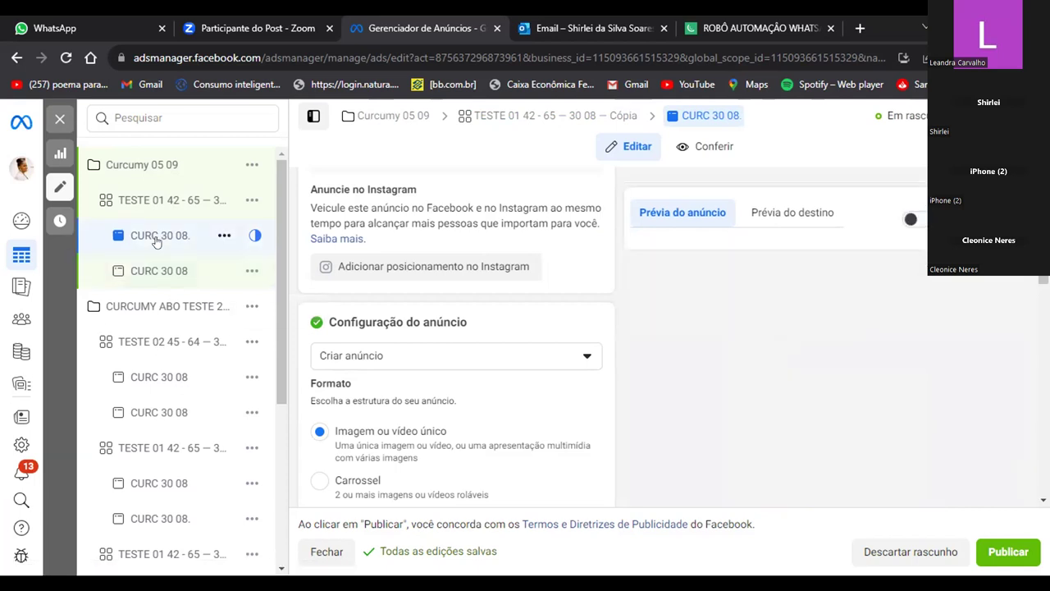
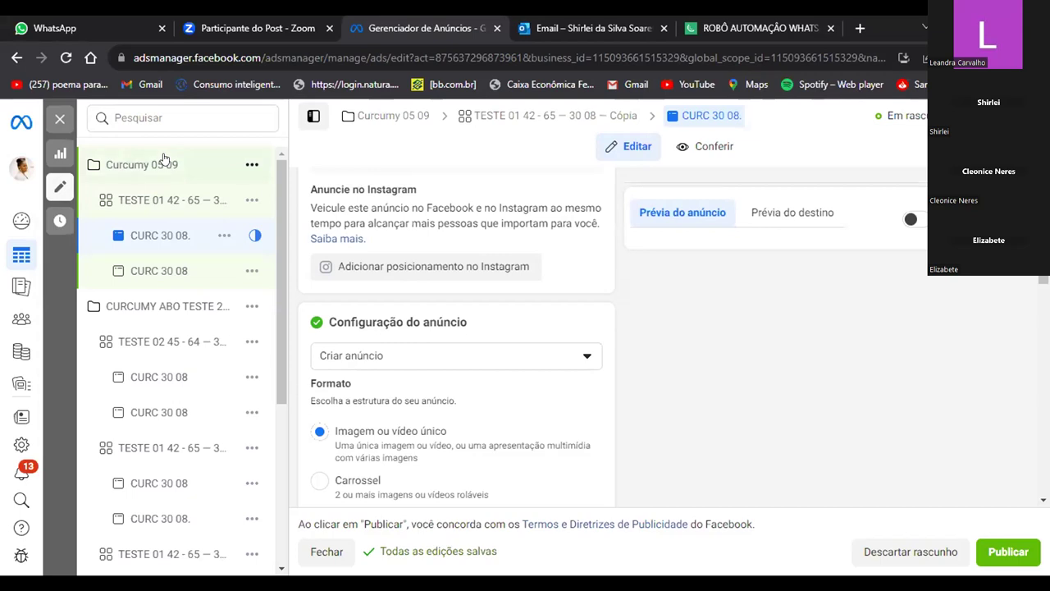
left_click_drag(276, 279, 277, 278)
scroll(277, 283, "down", 1)
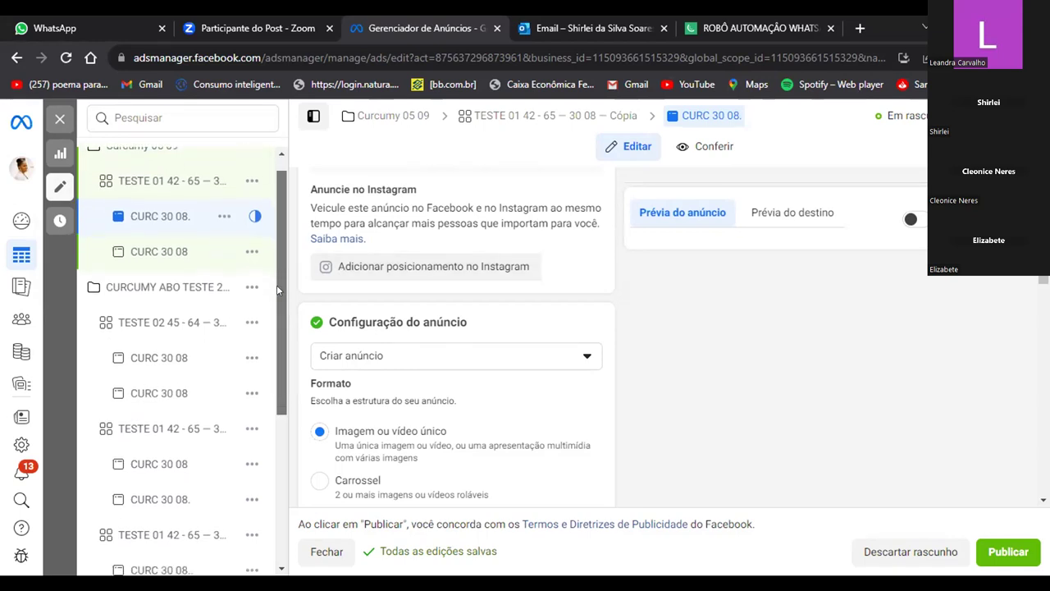
scroll(276, 308, "down", 1)
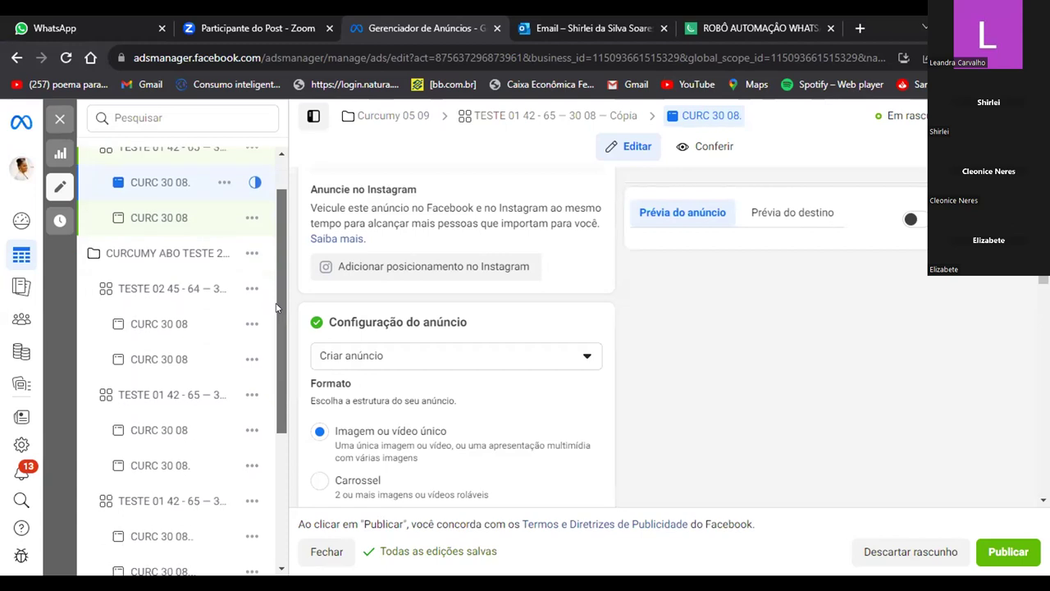
scroll(276, 308, "down", 1)
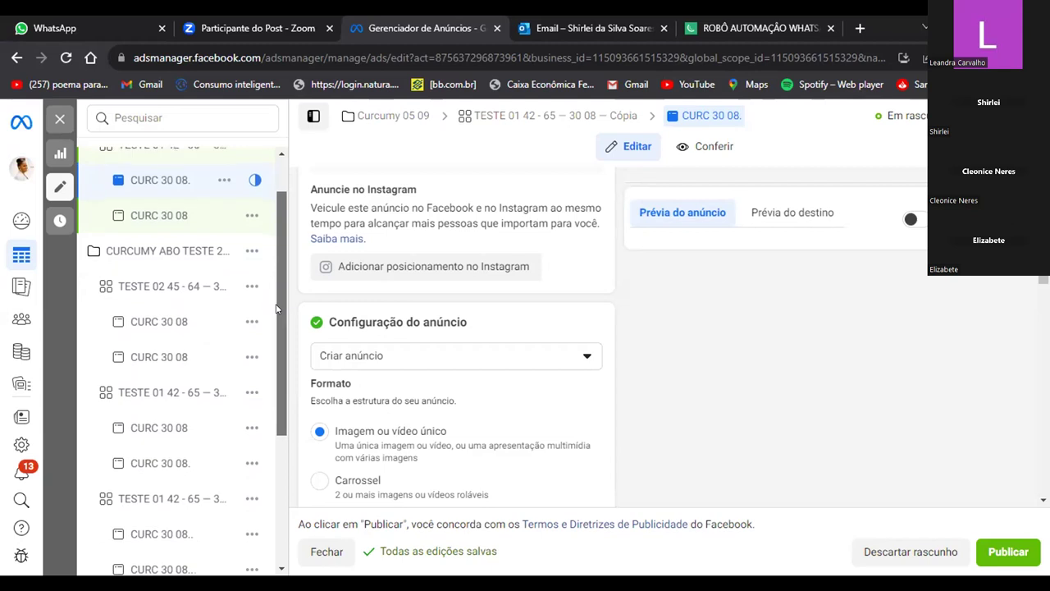
scroll(276, 308, "up", 2)
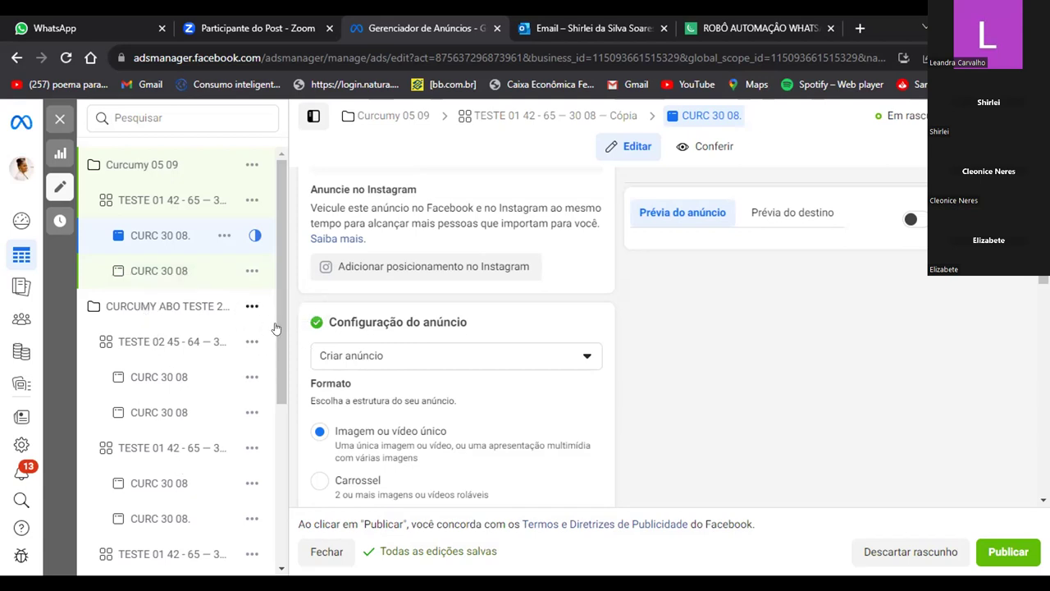
left_click_drag(278, 325, 278, 300)
left_click(287, 462)
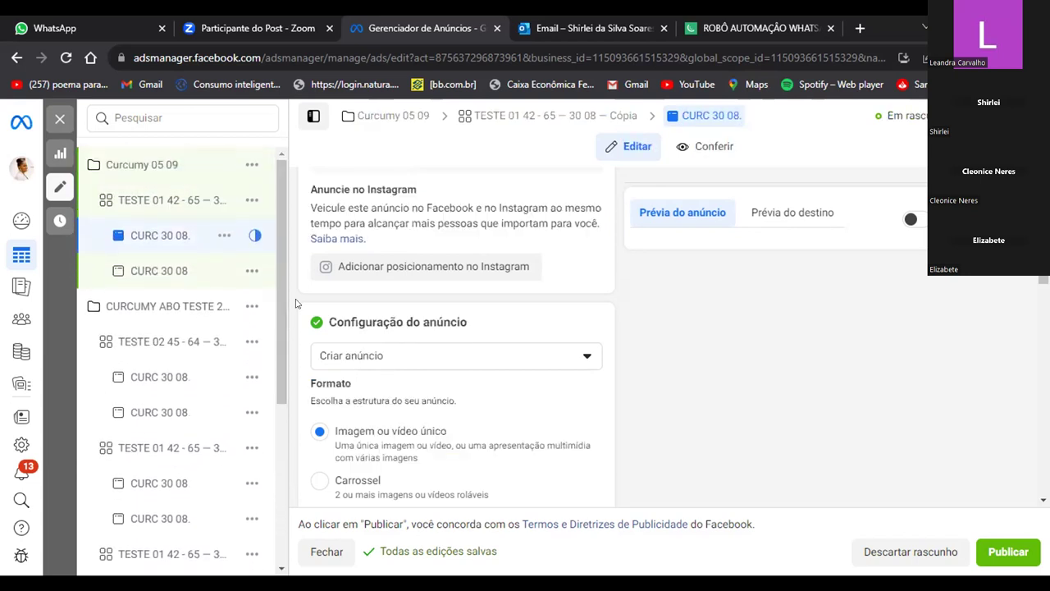
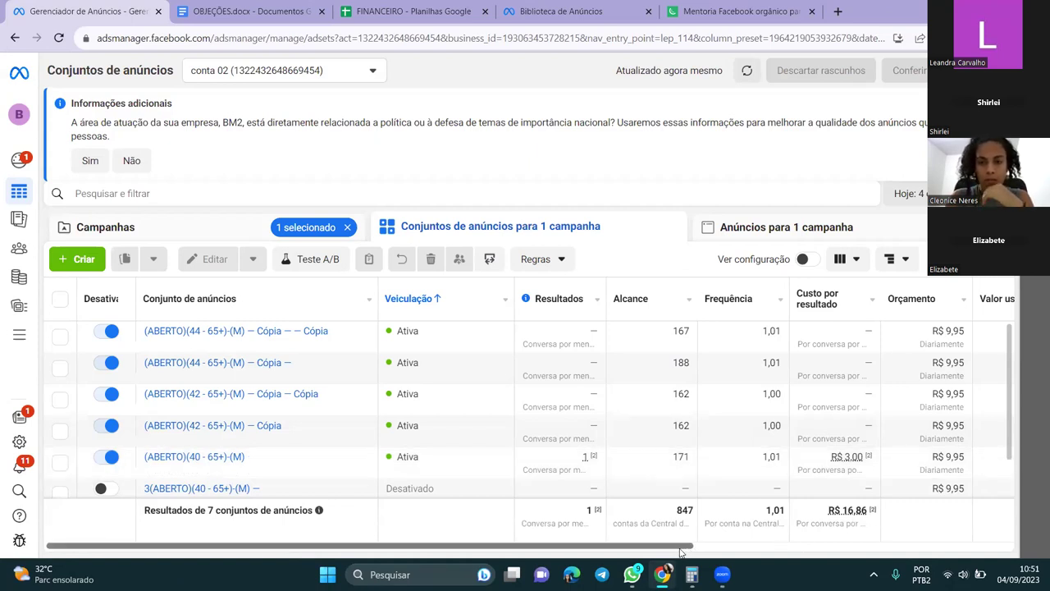
Review the ad sets' metrics in conta 02 and turn off the two active (ABERTO)(44 - 65+)-(M) copies
left_click_drag(680, 552, 881, 558)
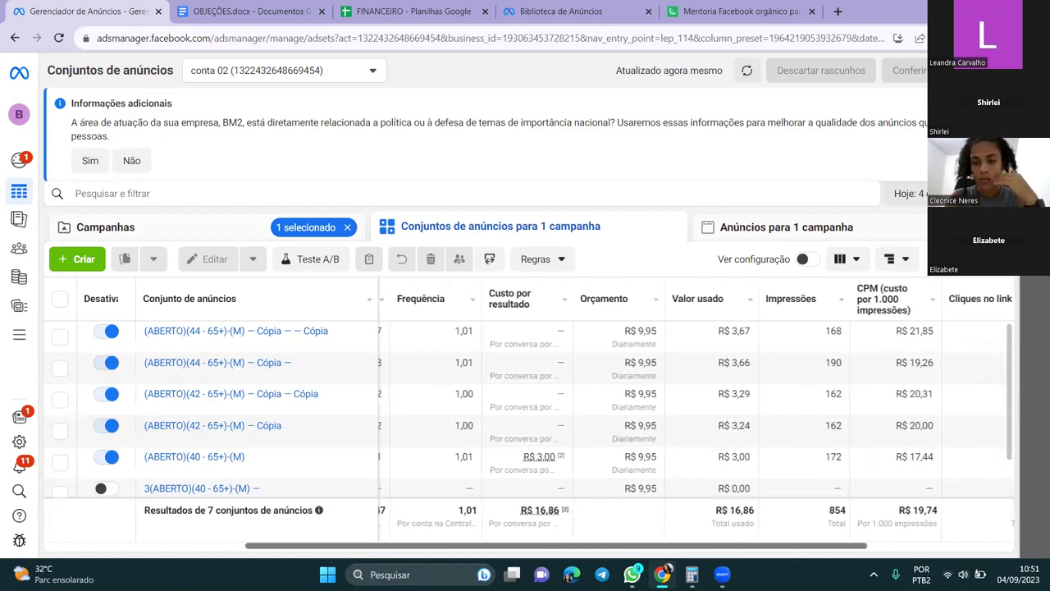
left_click_drag(812, 549, 961, 572)
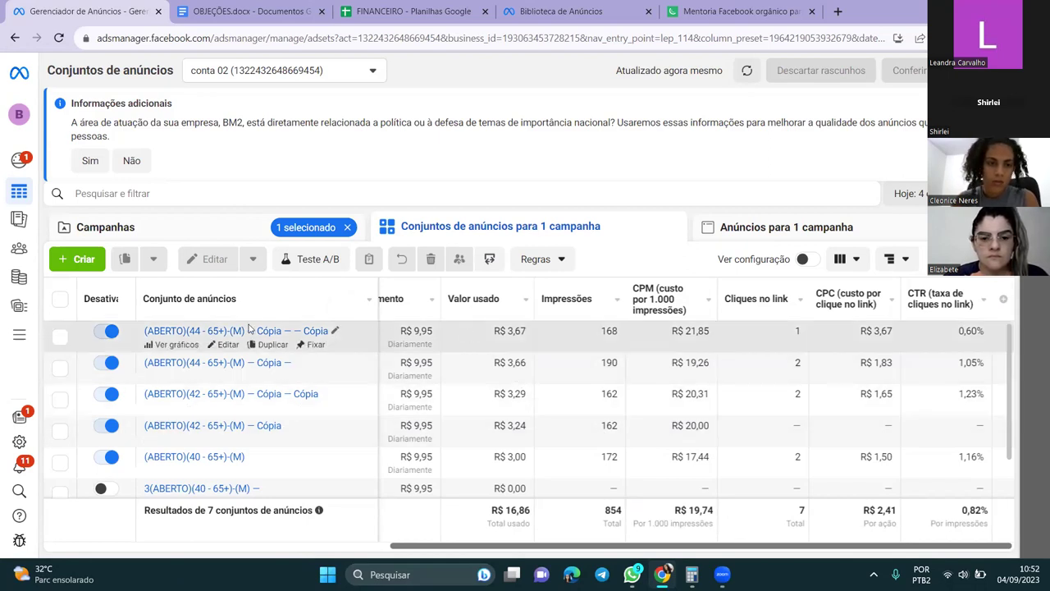
left_click(107, 330)
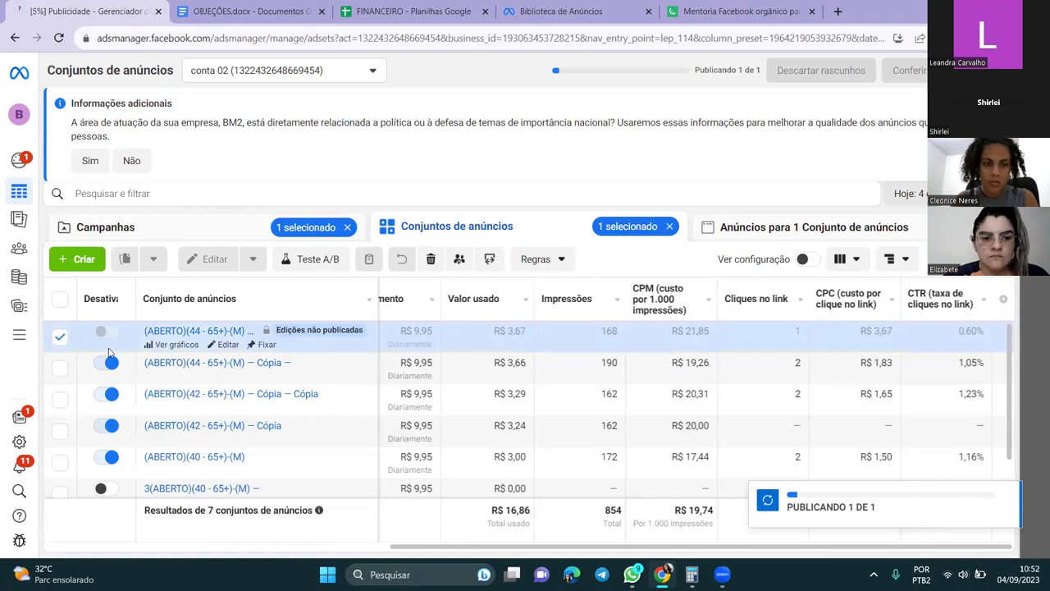
left_click(110, 361)
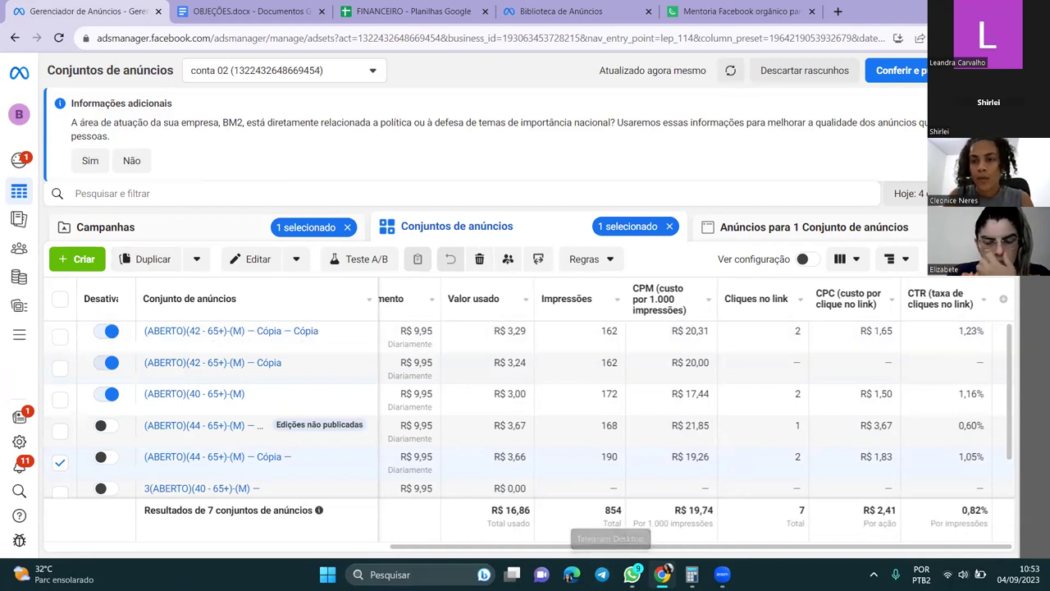
Examine the ad sets' click and cost metrics for Ontem, and switch the reporting period to Máximo
left_click(910, 193)
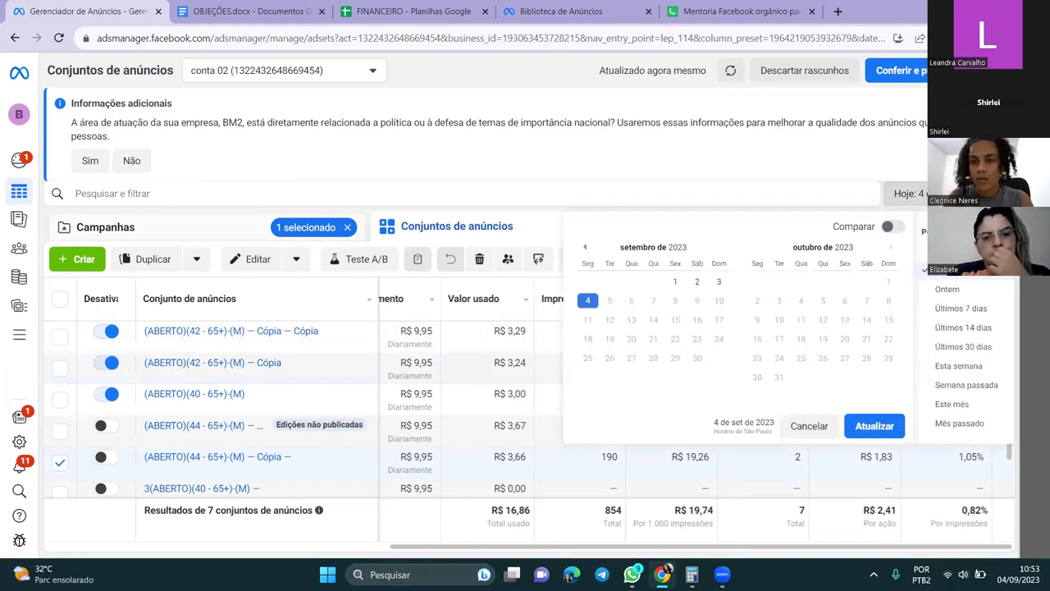
left_click(945, 290)
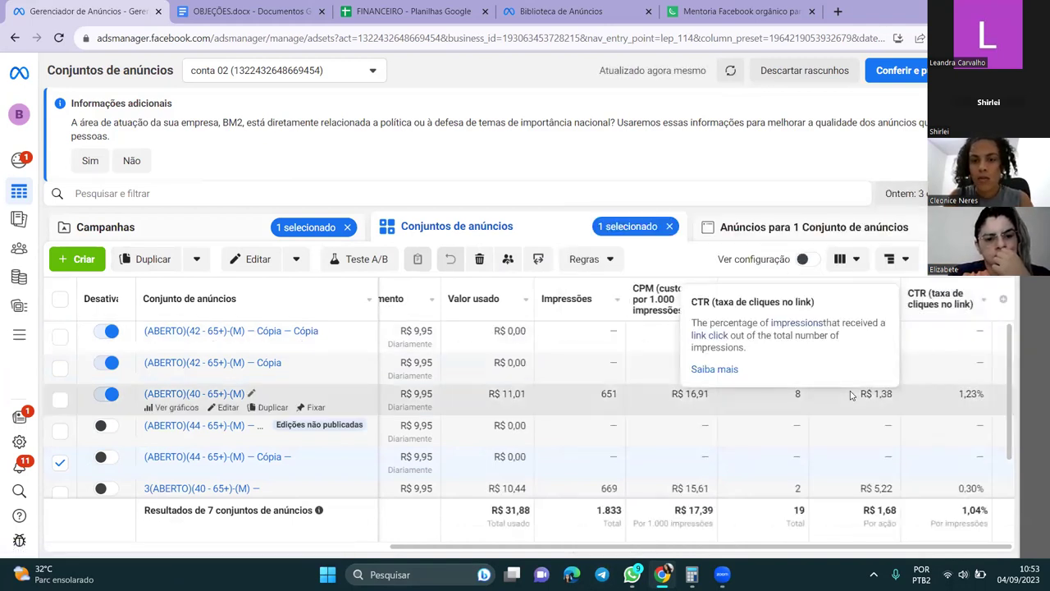
left_click_drag(750, 546, 459, 551)
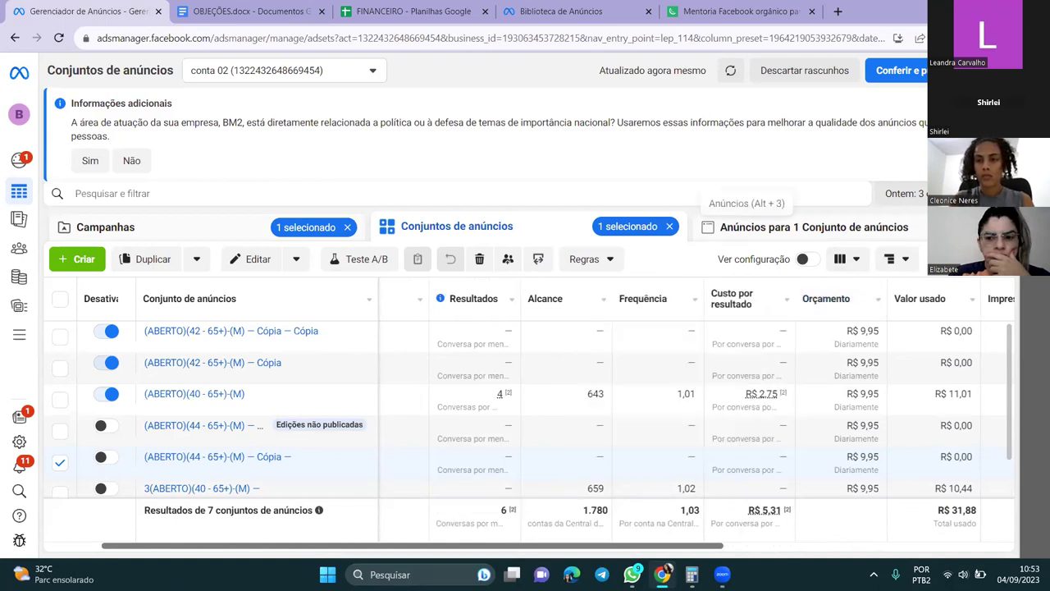
left_click(903, 193)
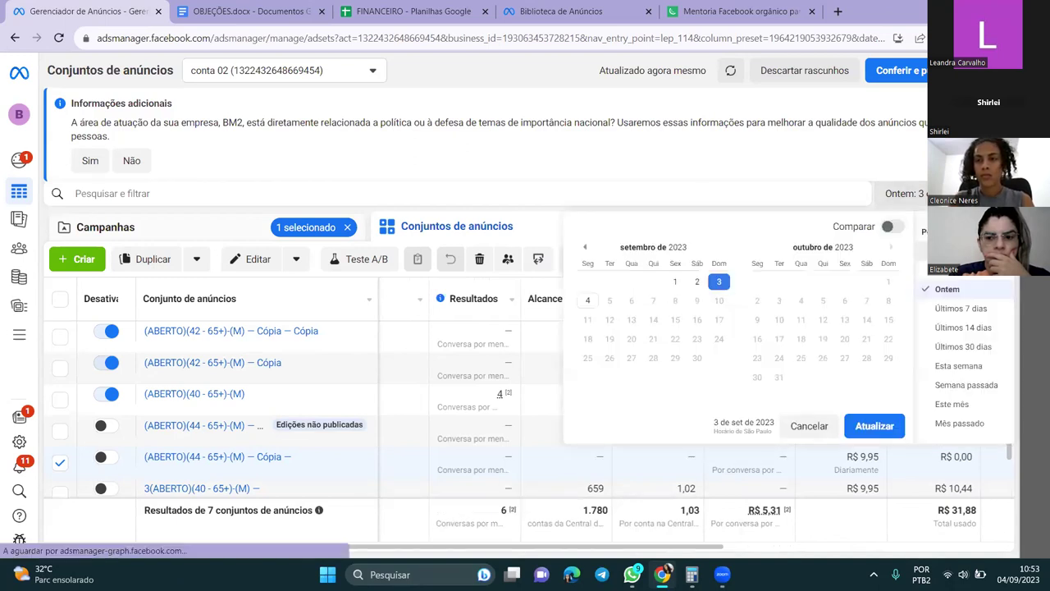
left_click(875, 424)
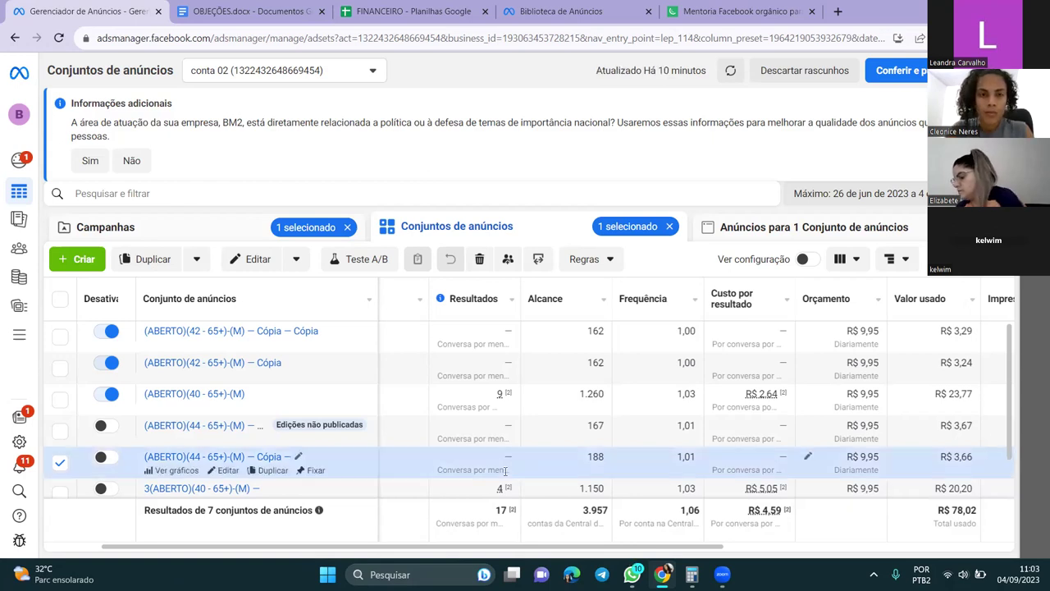
Clear the current campaign and ad set selections and open the ad sets of campaign abo - art - msg - 02/09
left_click(217, 229)
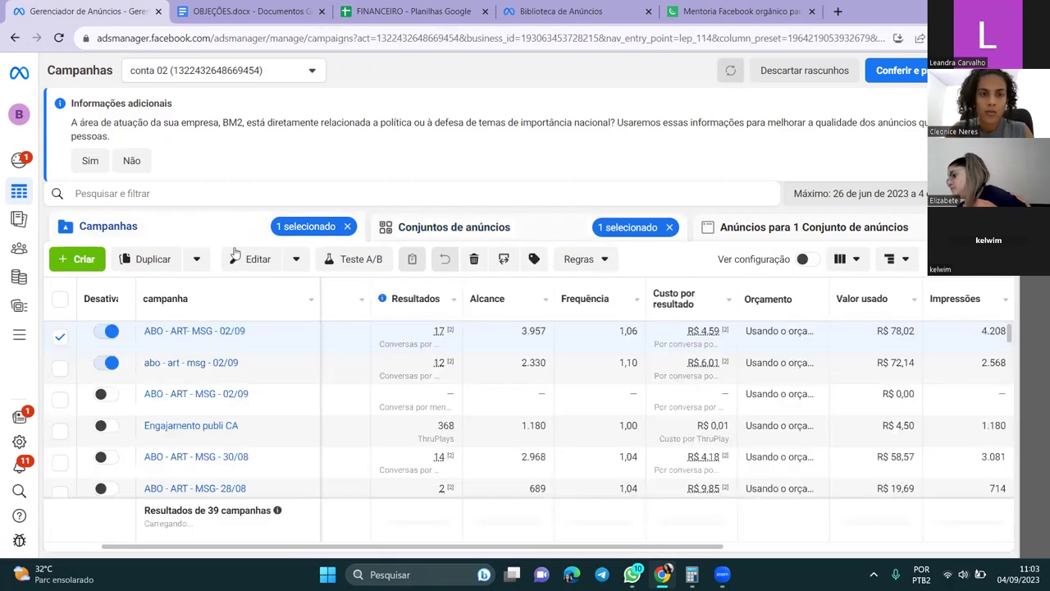
left_click(59, 337)
left_click(669, 228)
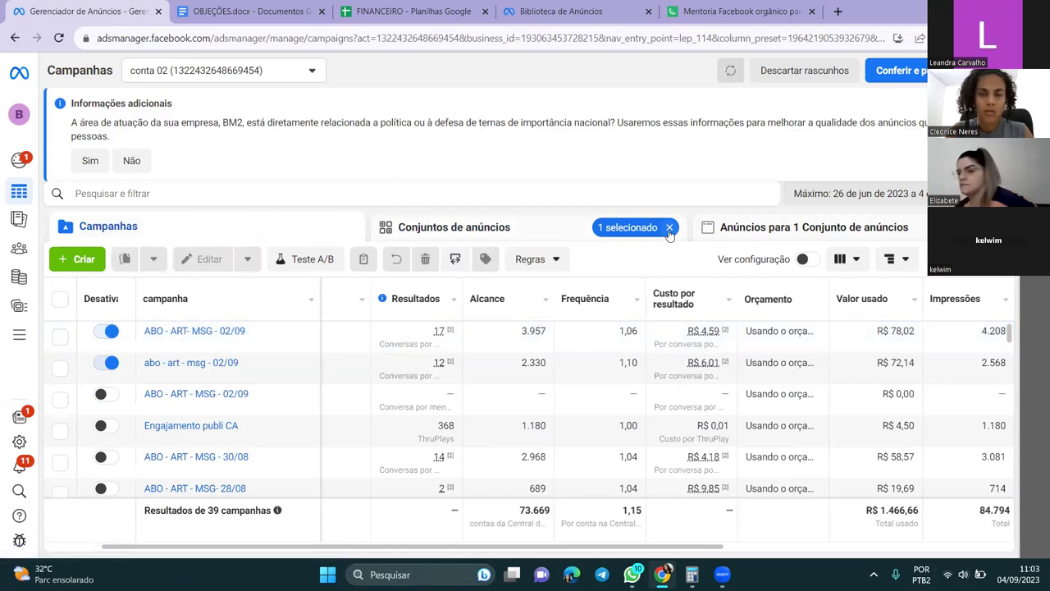
left_click(59, 368)
left_click(492, 227)
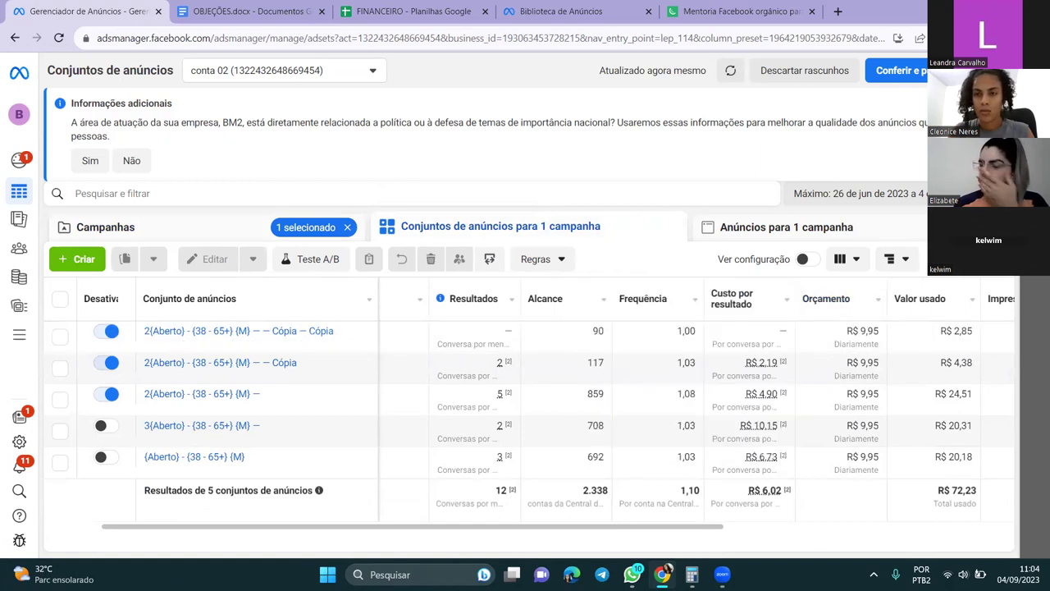
Limit the campaign's ad set results to Ontem and examine the spend, CPM, CPC and CTR metrics
left_click(861, 193)
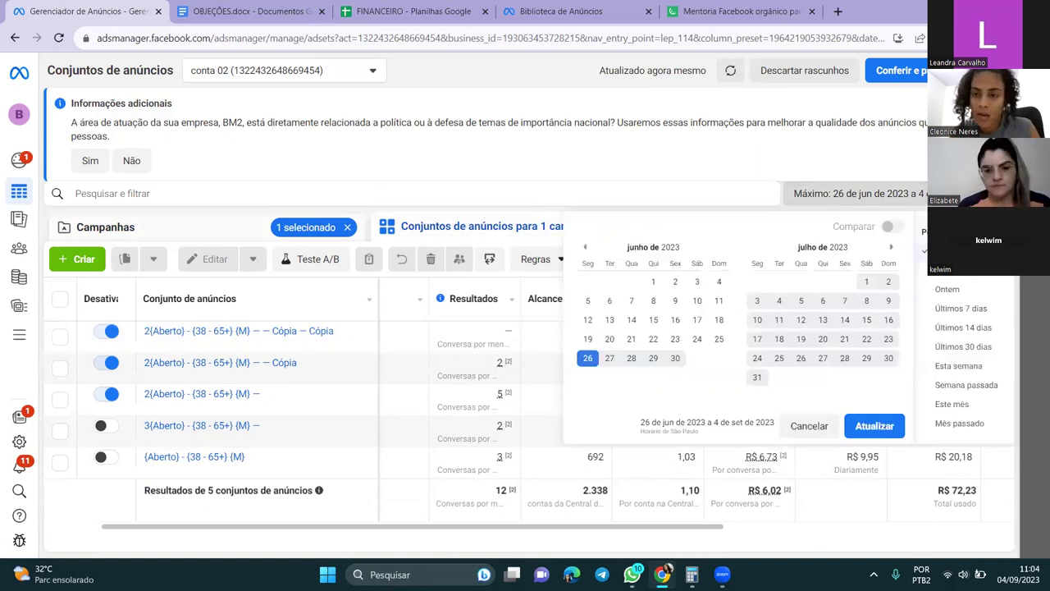
left_click(946, 292)
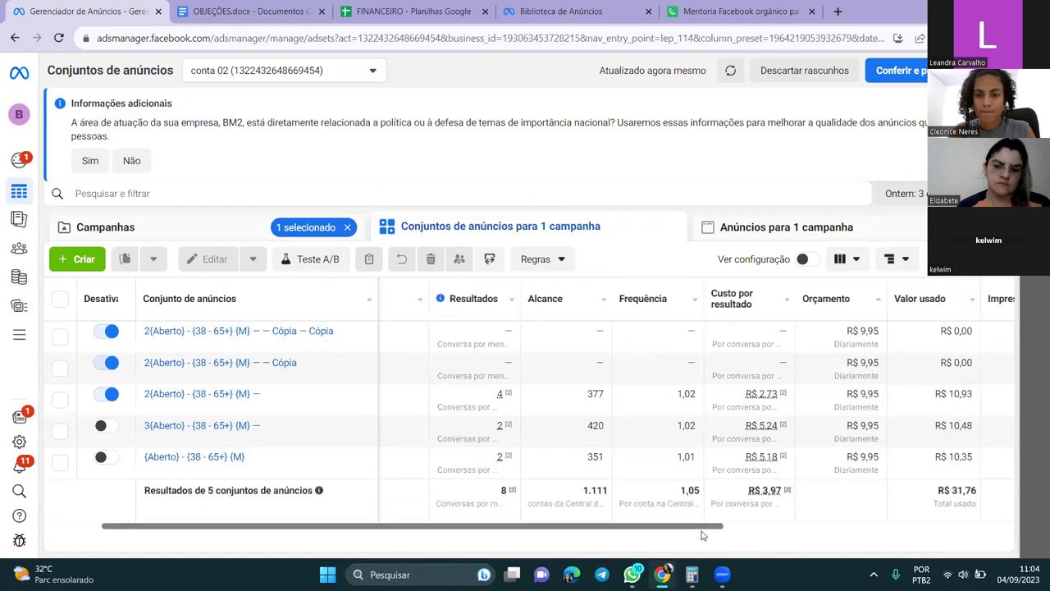
left_click_drag(702, 535, 1002, 570)
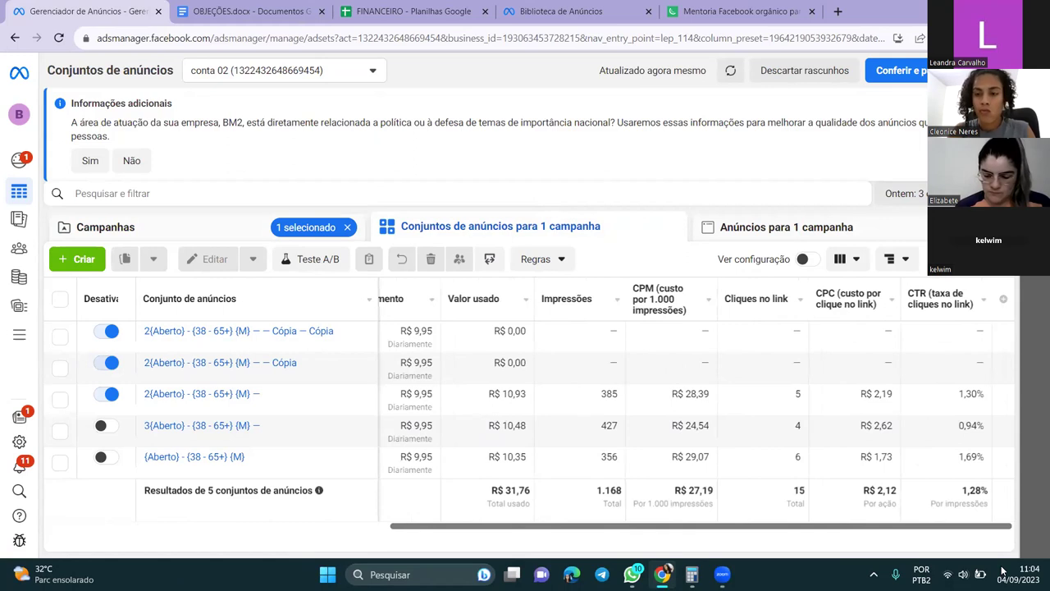
Set the reporting period of the {Aberto} - {38 - 65+} ad sets to Máximo
left_click(901, 194)
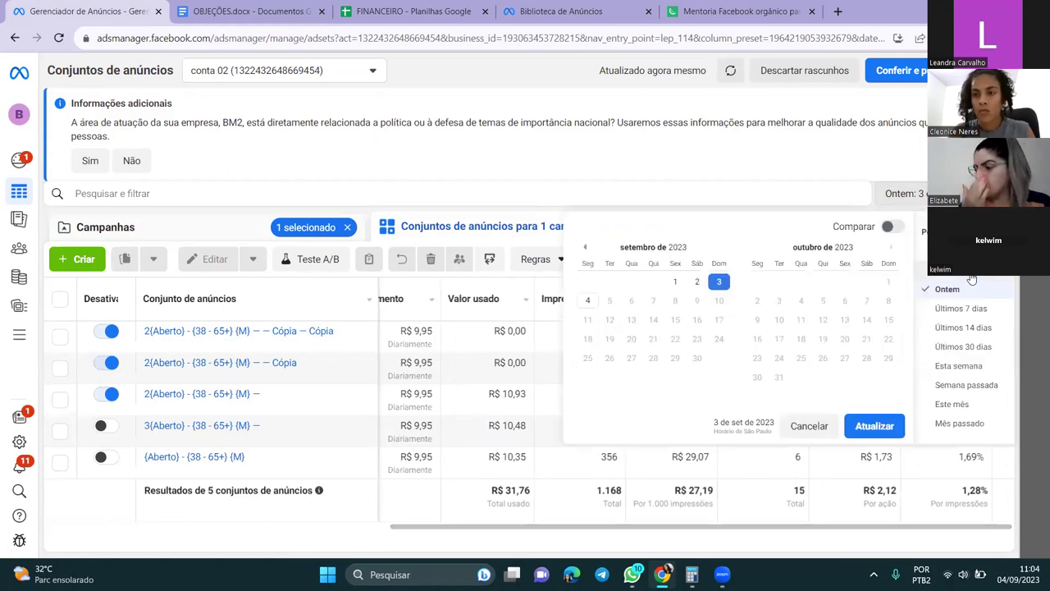
left_click(972, 275)
left_click(873, 426)
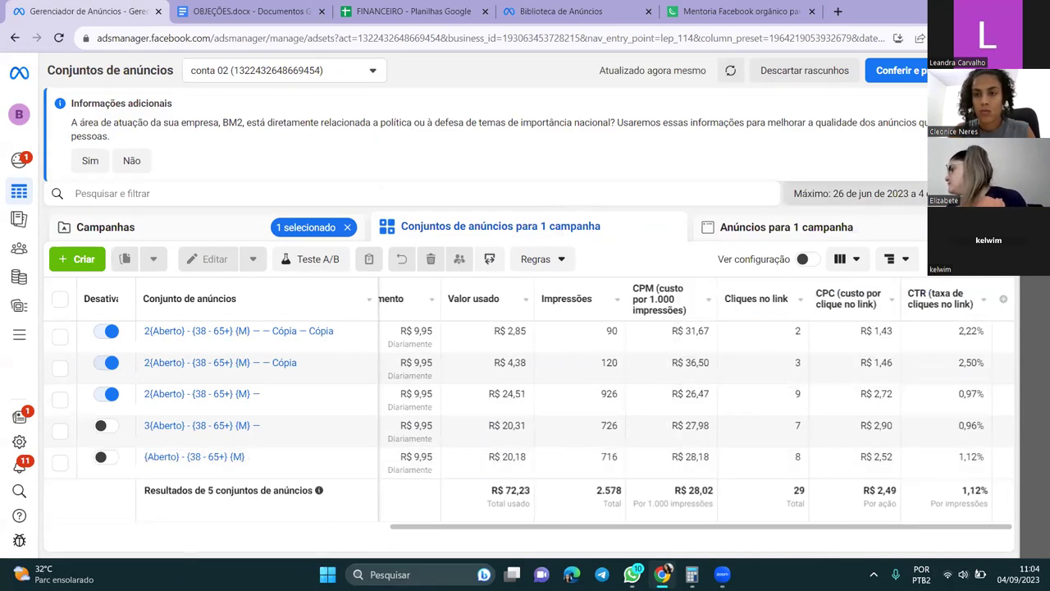
Switch the reporting period to Ontem and on to 2 de set de 2023, and examine the ad sets' results and cost per result
left_click(854, 194)
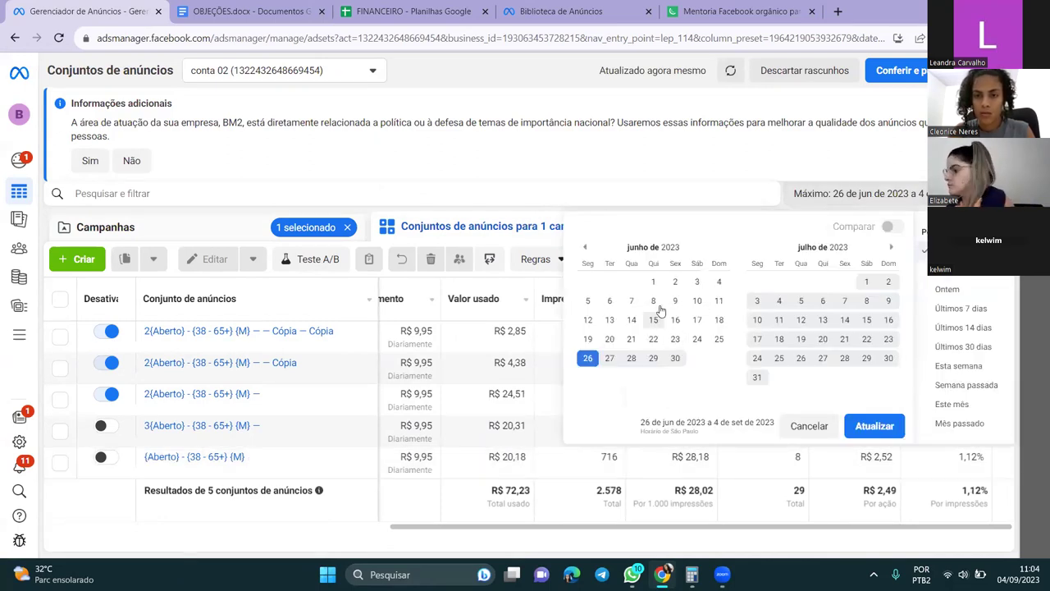
left_click(678, 283)
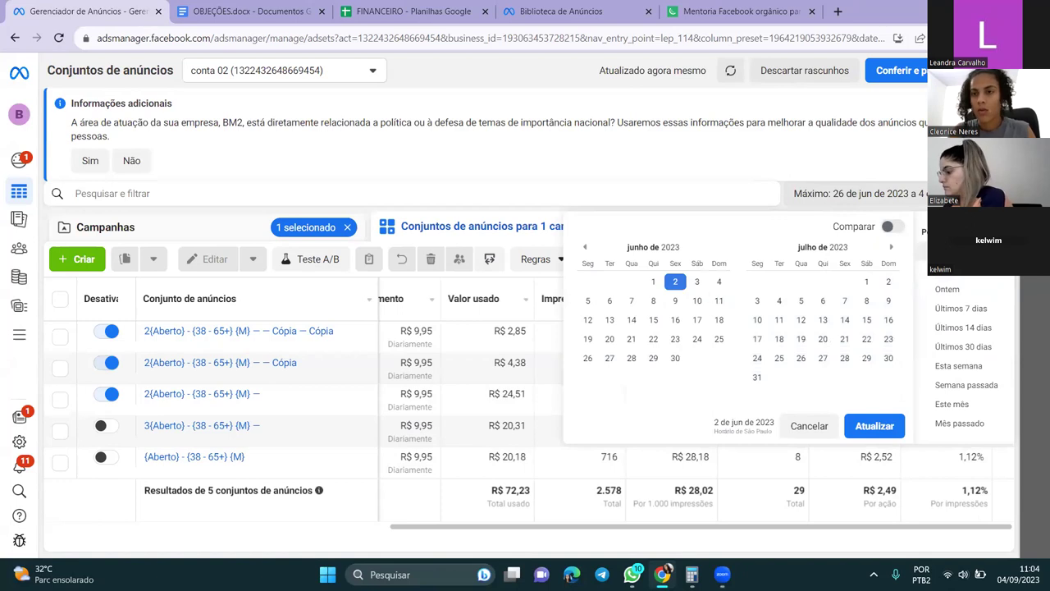
left_click(952, 288)
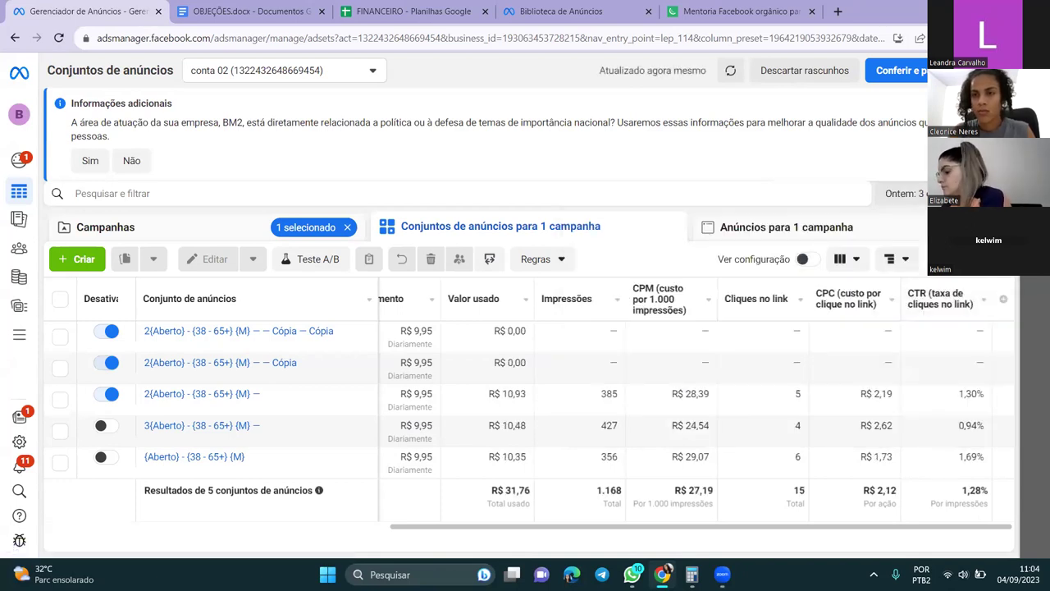
left_click(903, 193)
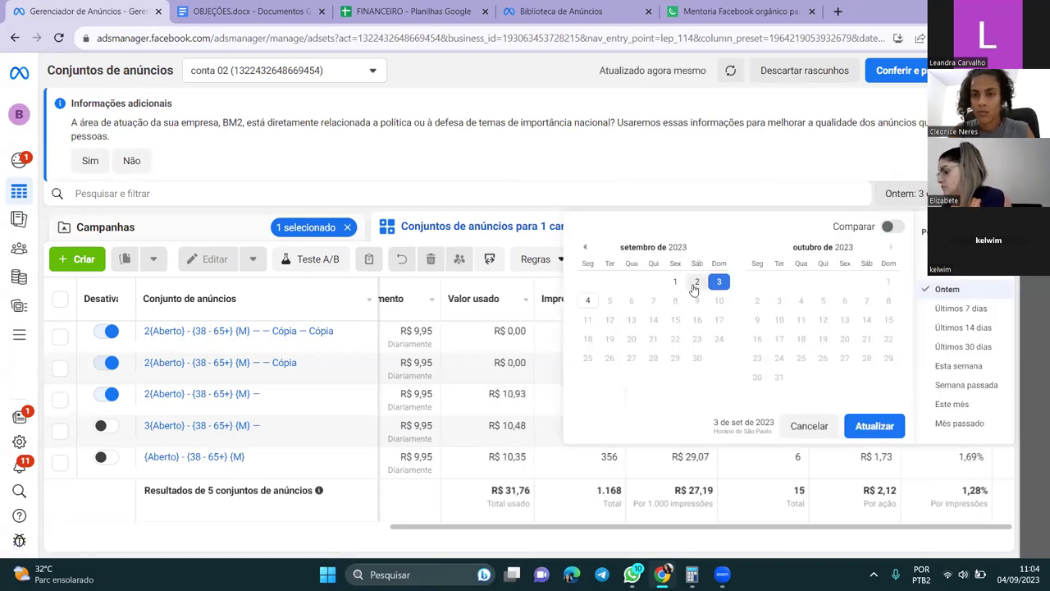
left_click(697, 282)
left_click(869, 425)
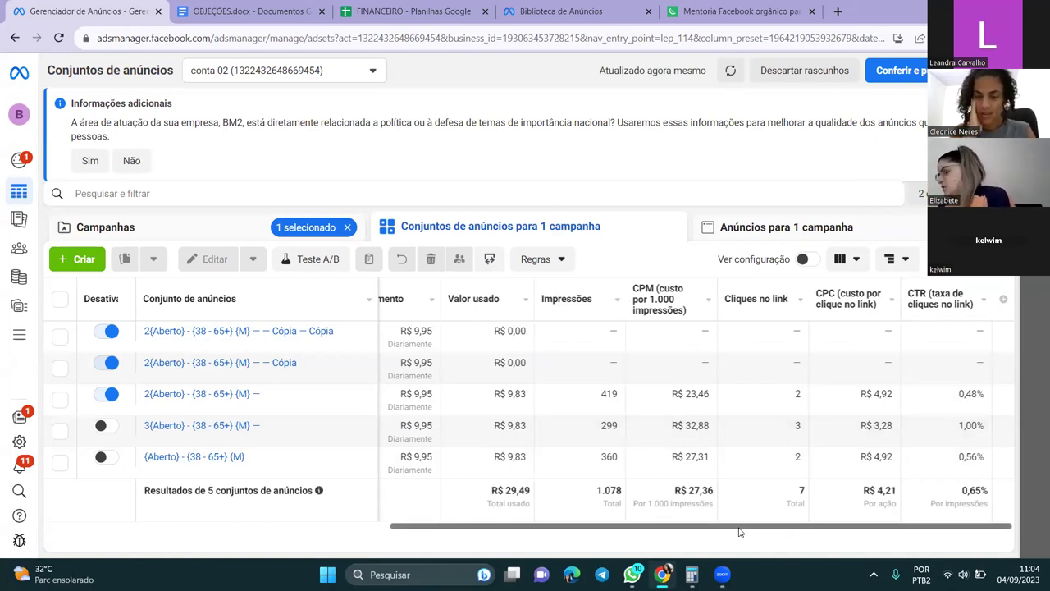
left_click_drag(739, 532, 440, 522)
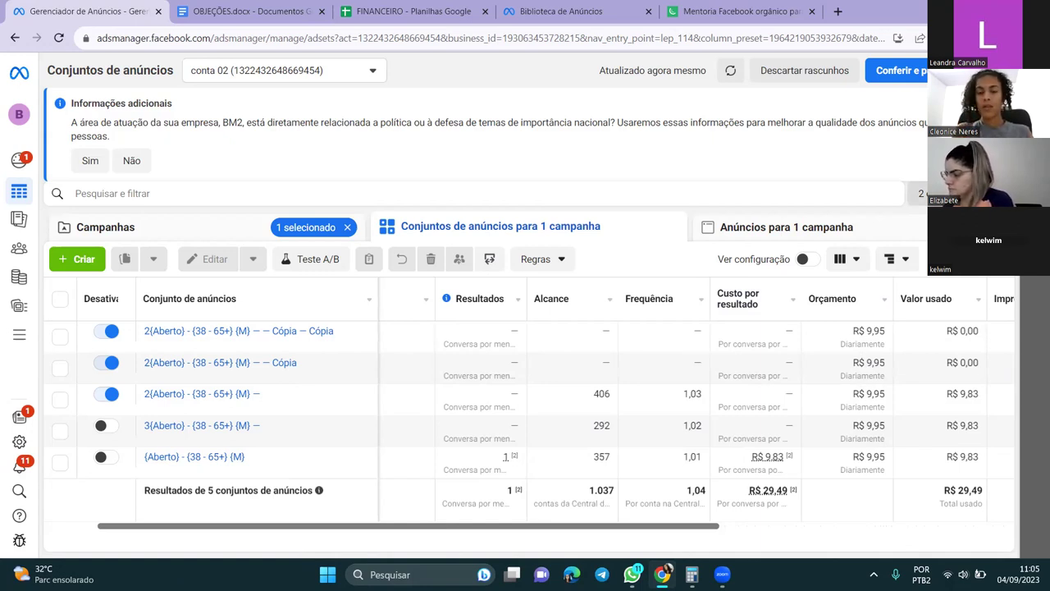
Set the reporting period to Hoje and compare the ad sets' results, spend, CPM and click costs
left_click(919, 193)
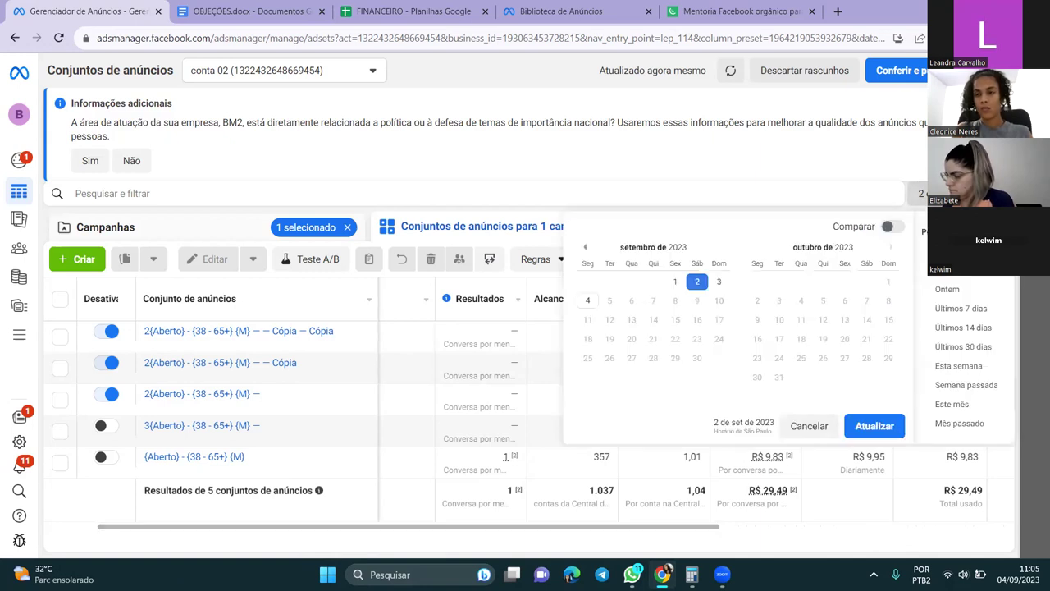
left_click(955, 280)
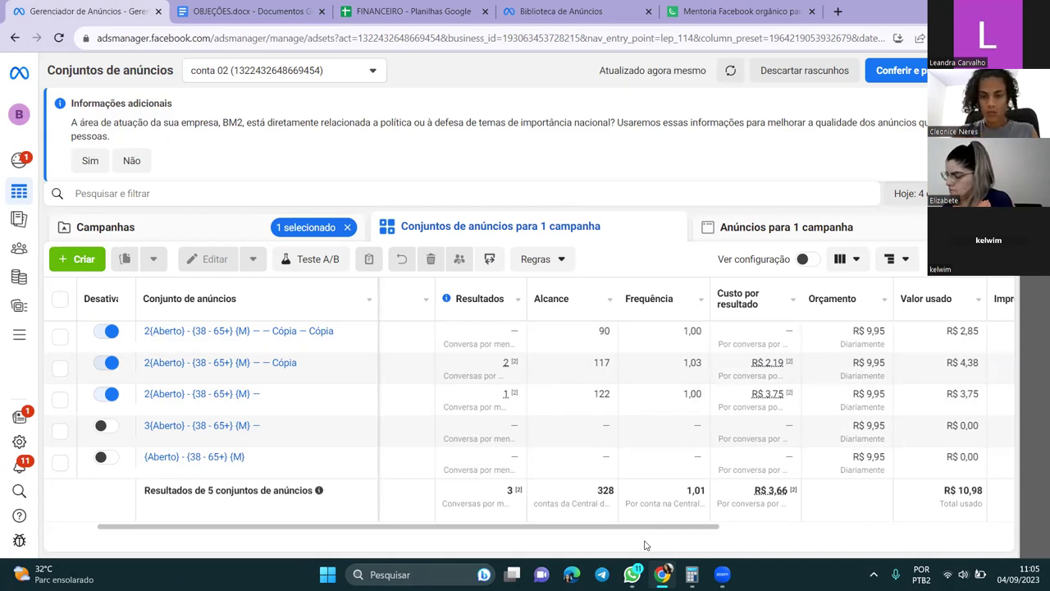
left_click_drag(635, 528, 901, 538)
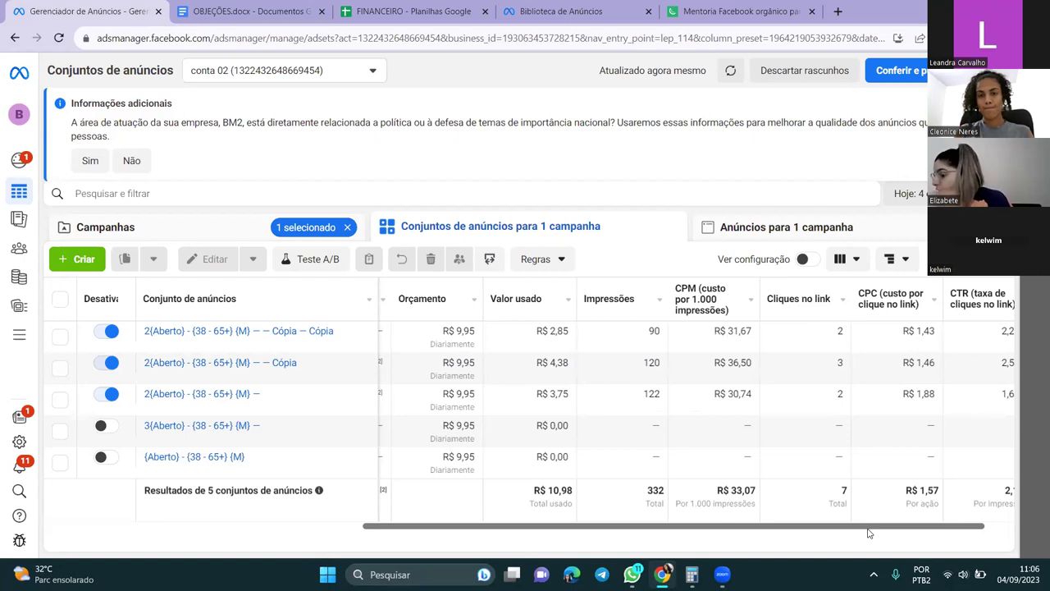
left_click_drag(869, 533, 623, 536)
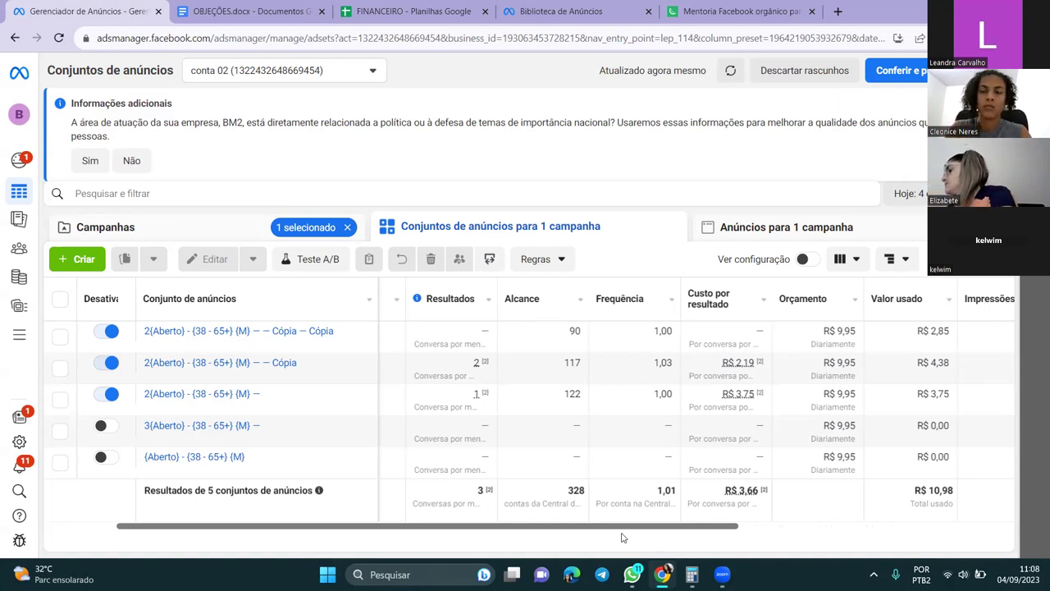
Return the reporting period to Máximo for the campaign's ad sets
left_click(922, 201)
left_click(919, 246)
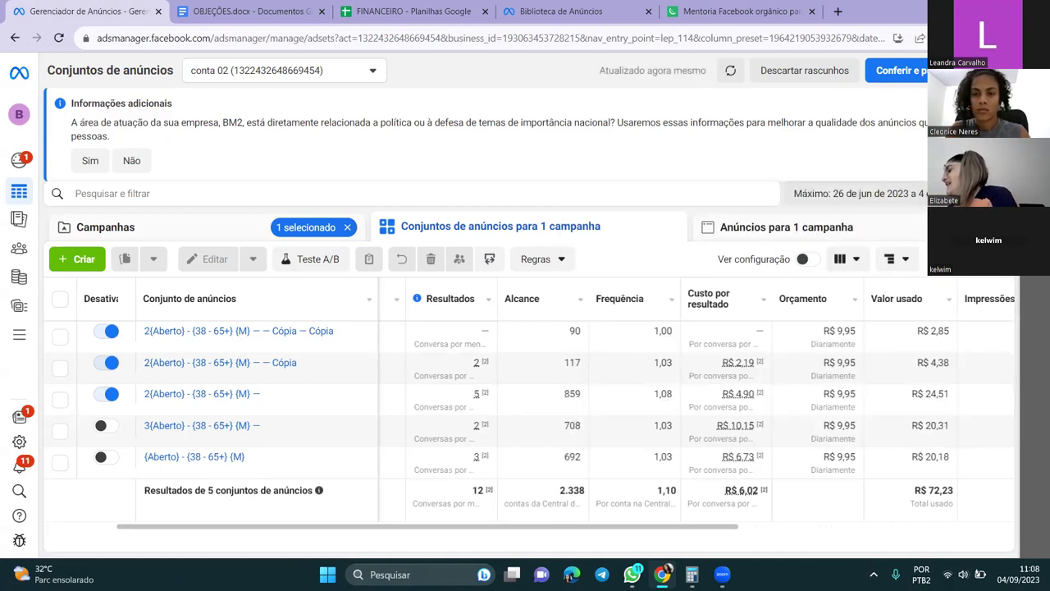
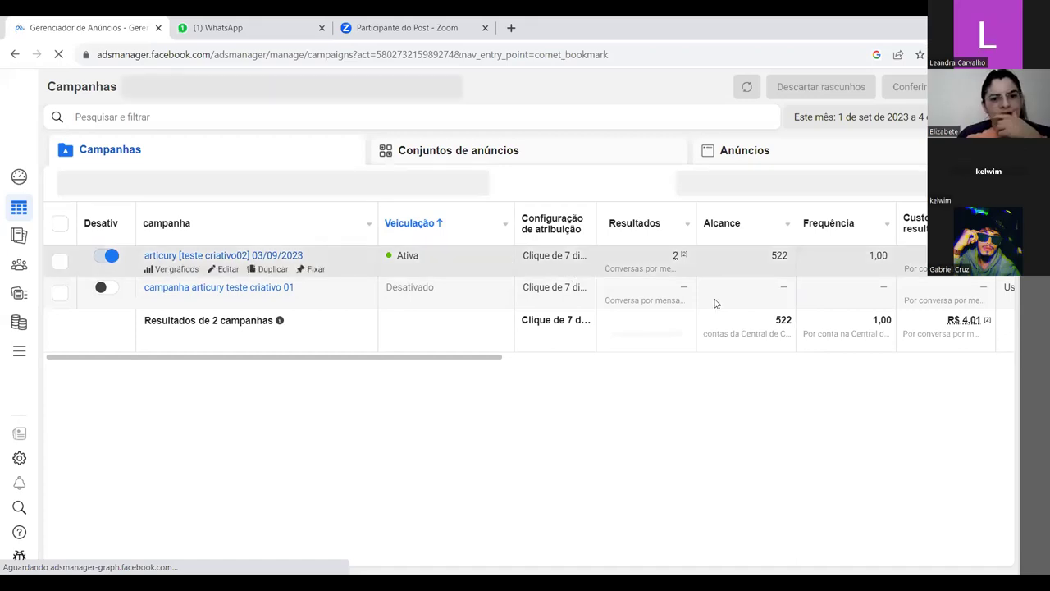
Examine the budget and cost per result of the account's ad sets, and open the ads of [[ABO][MSG] ARTICURY/03/09/23 – Cópia
left_click(470, 153)
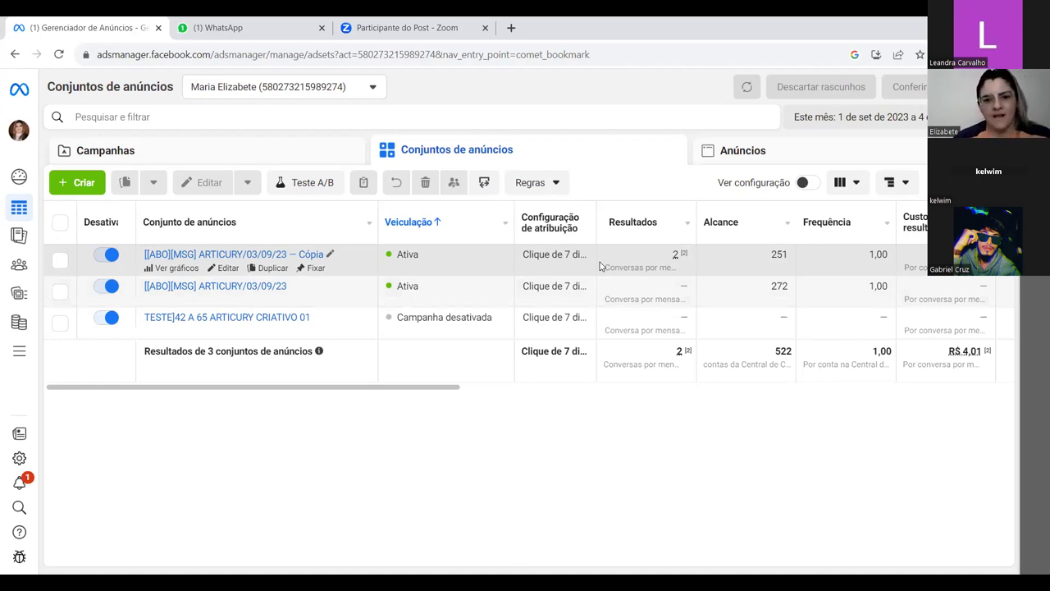
left_click_drag(408, 384, 544, 450)
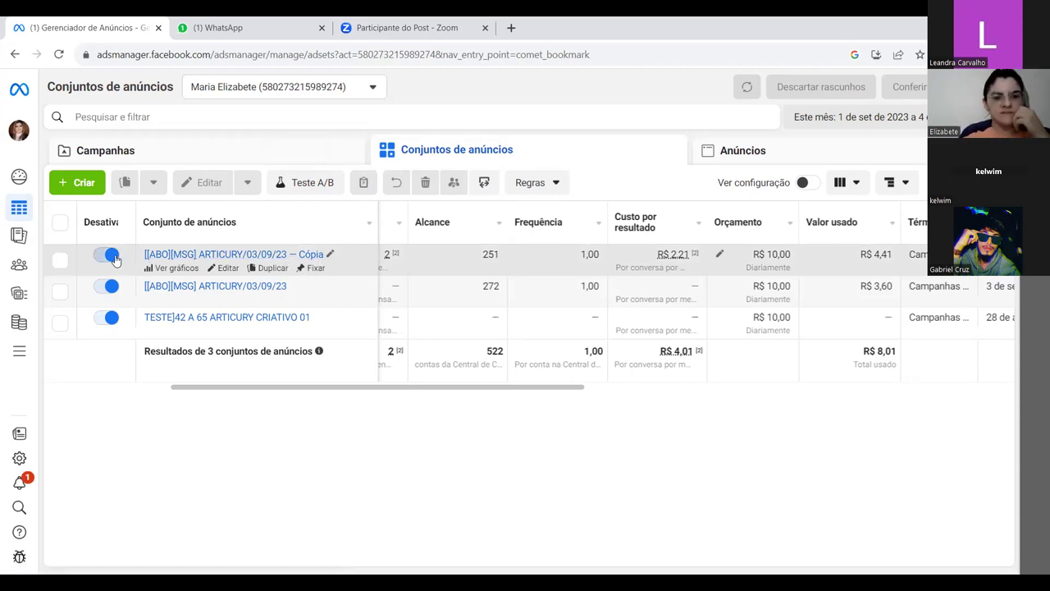
left_click(60, 261)
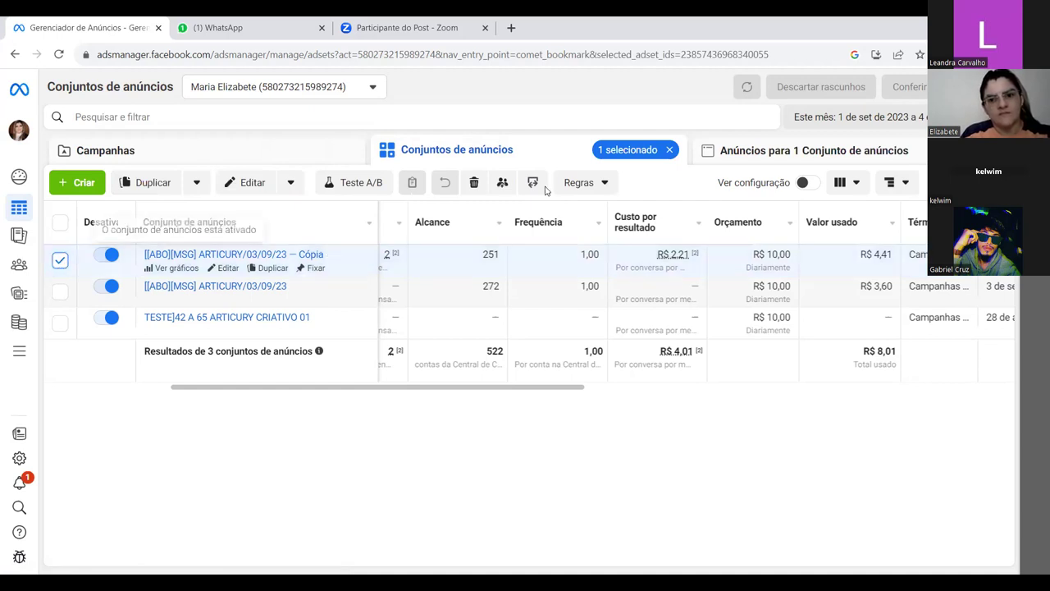
left_click(777, 155)
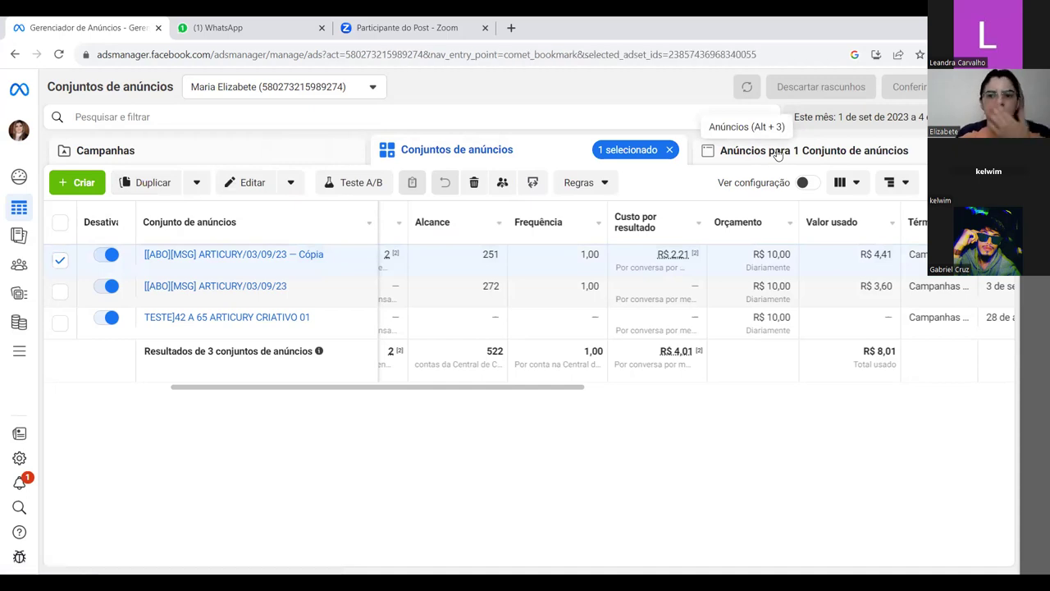